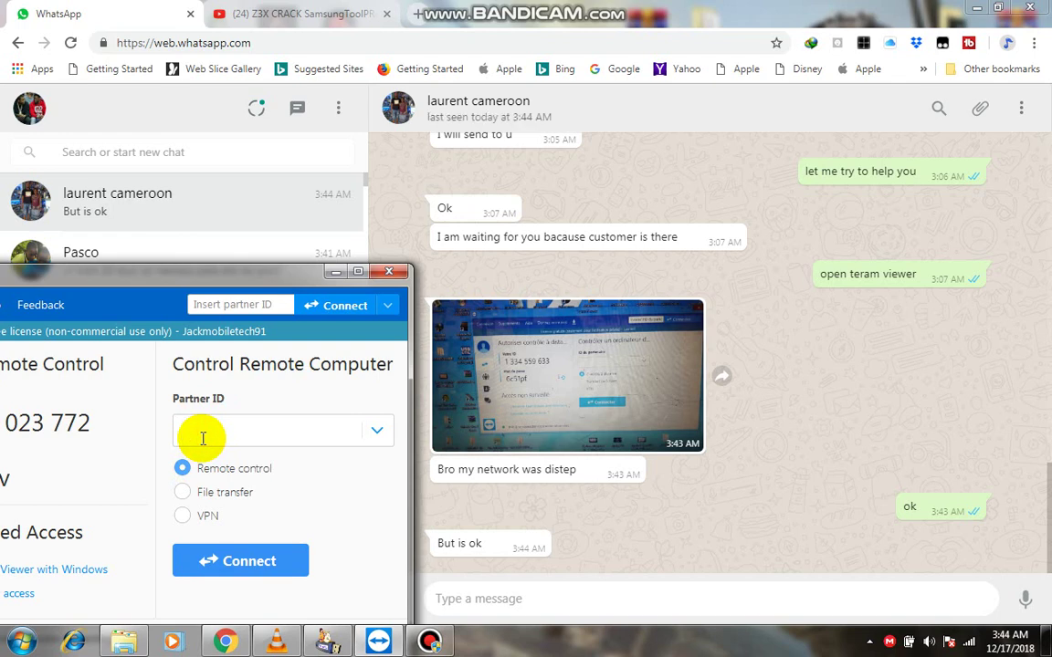
Enter the partner's ID and start a Remote control connection to their computer.
text(1)
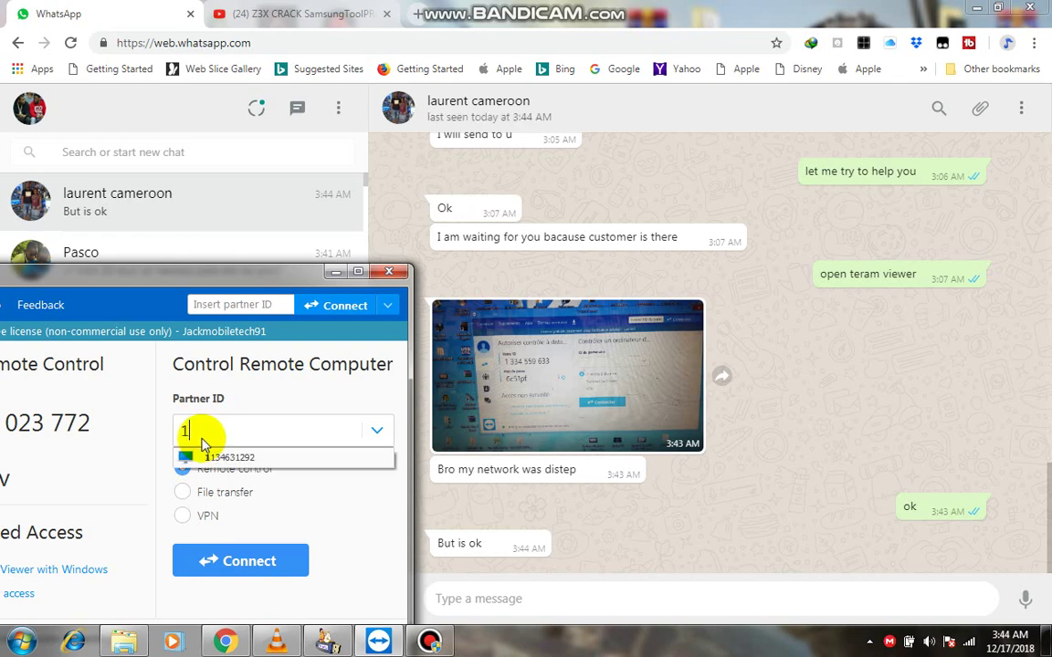
text(334559633)
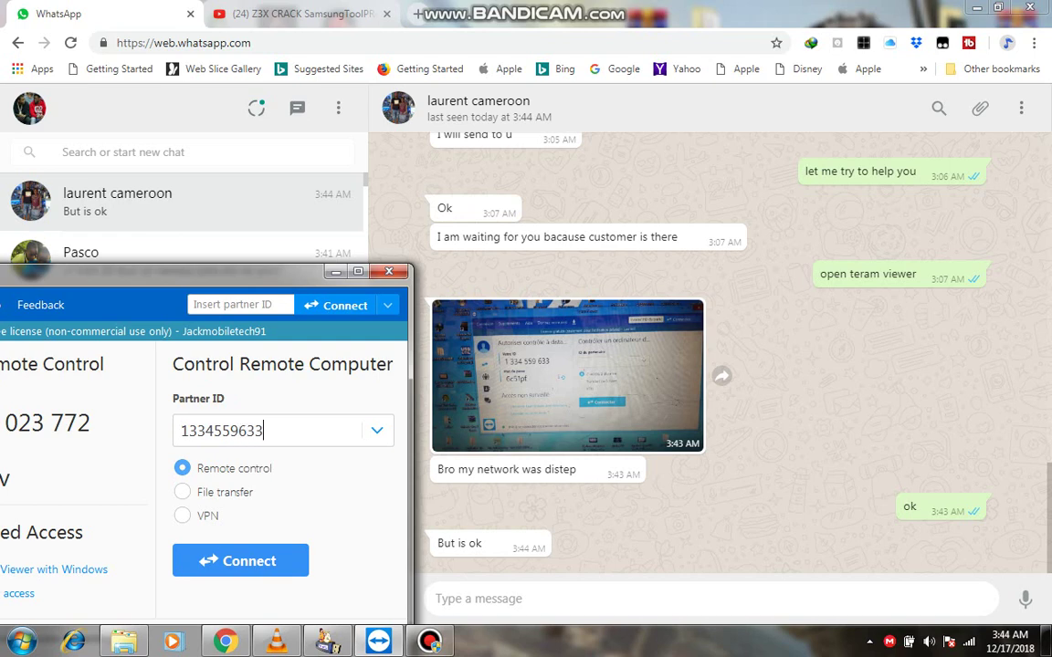
click(258, 561)
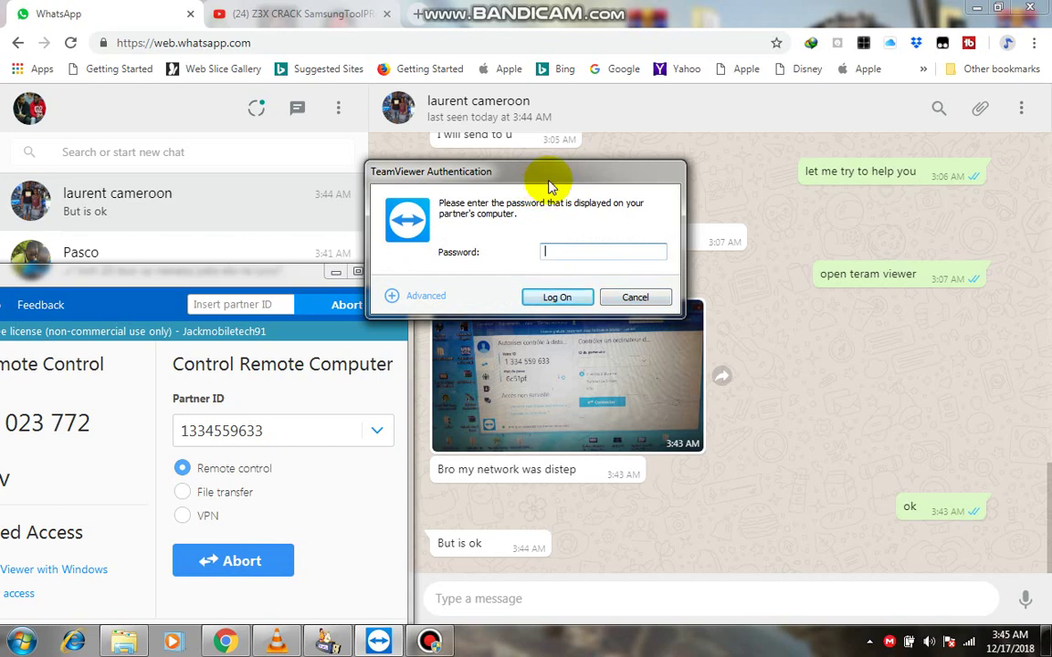
Log on to HIGHTECH with the partner's password and restore the session window to a smaller size.
drag(548, 178, 200, 262)
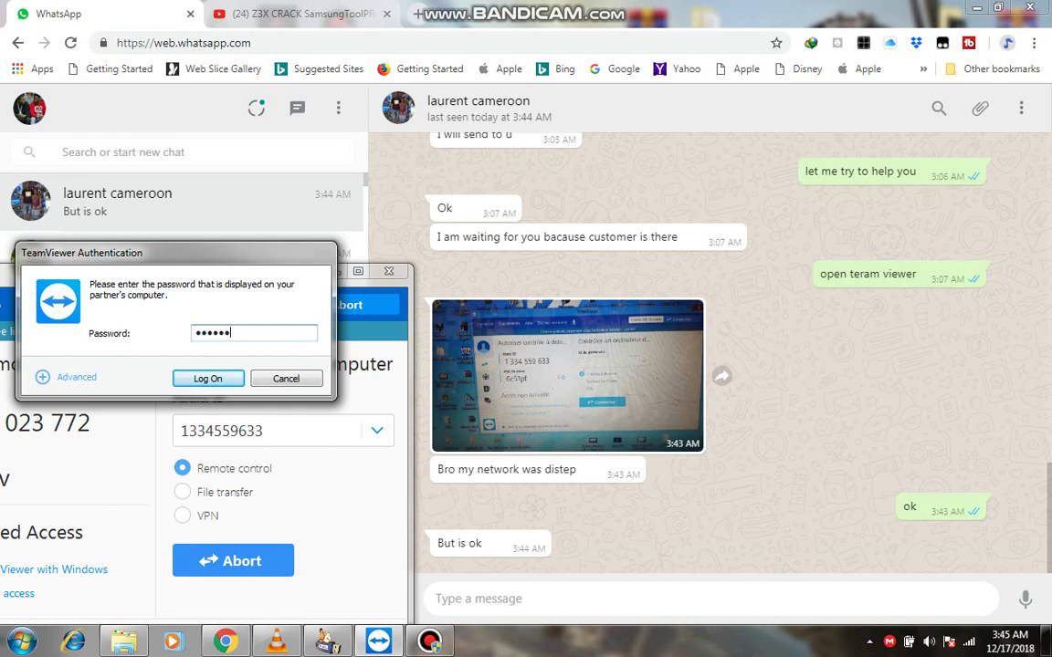
click(208, 378)
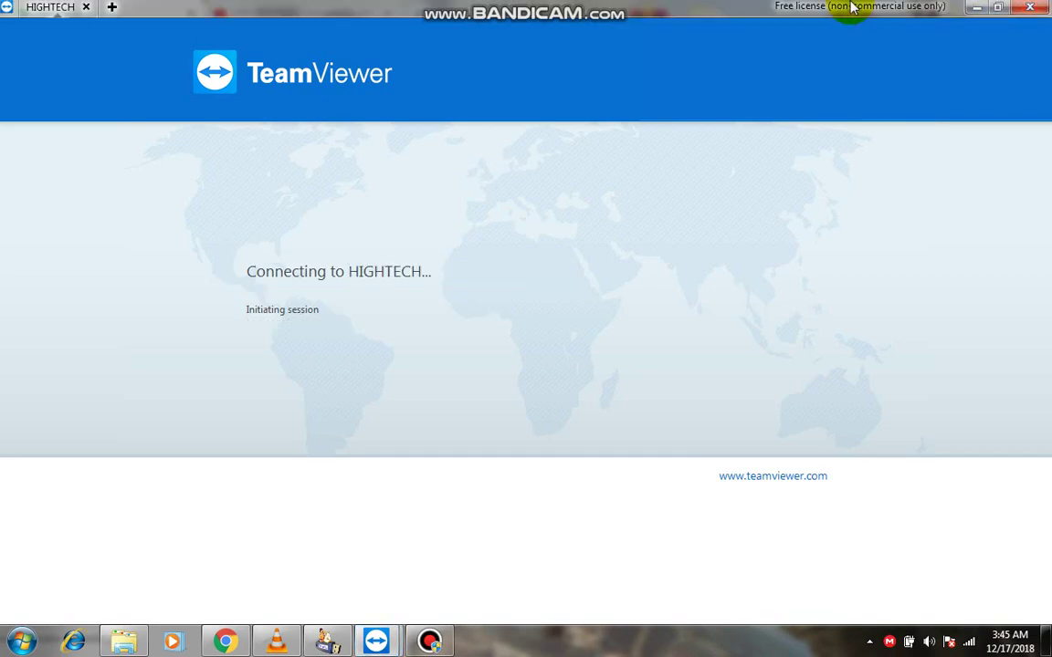
double_click(852, 7)
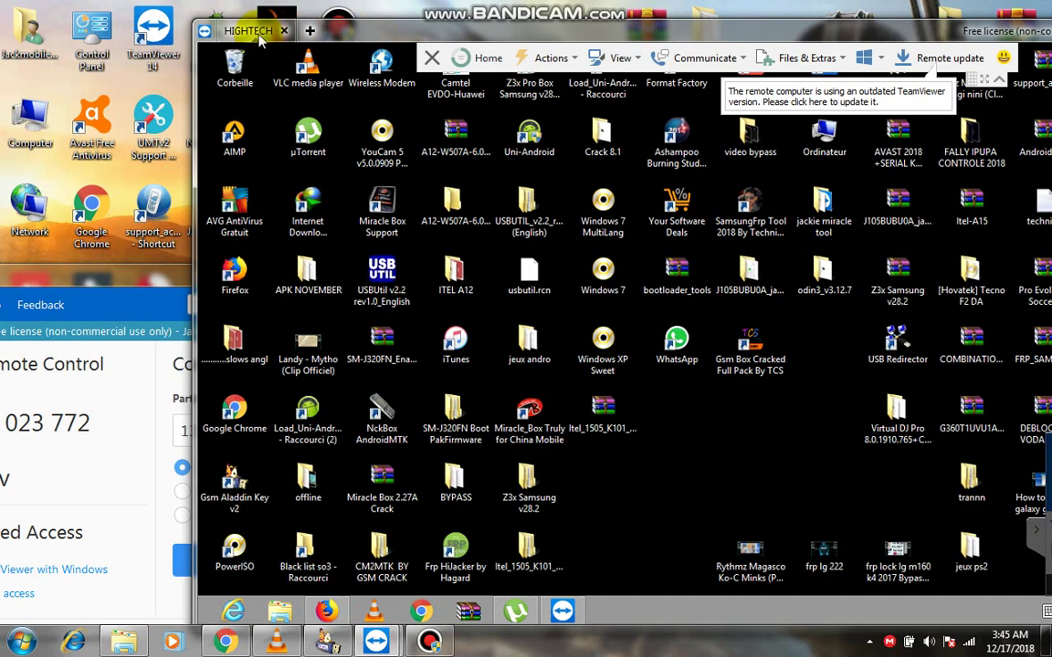
Narrow the remote session window and move it and the main TeamViewer window aside.
drag(195, 18, 568, 19)
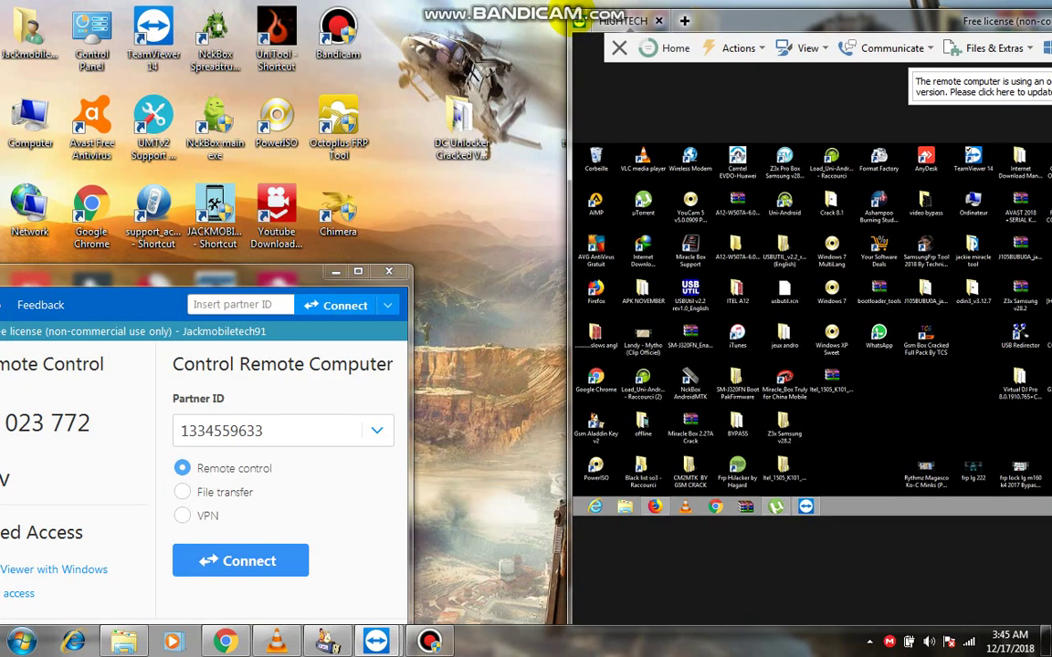
drag(758, 31, 562, 27)
drag(242, 280, 317, 192)
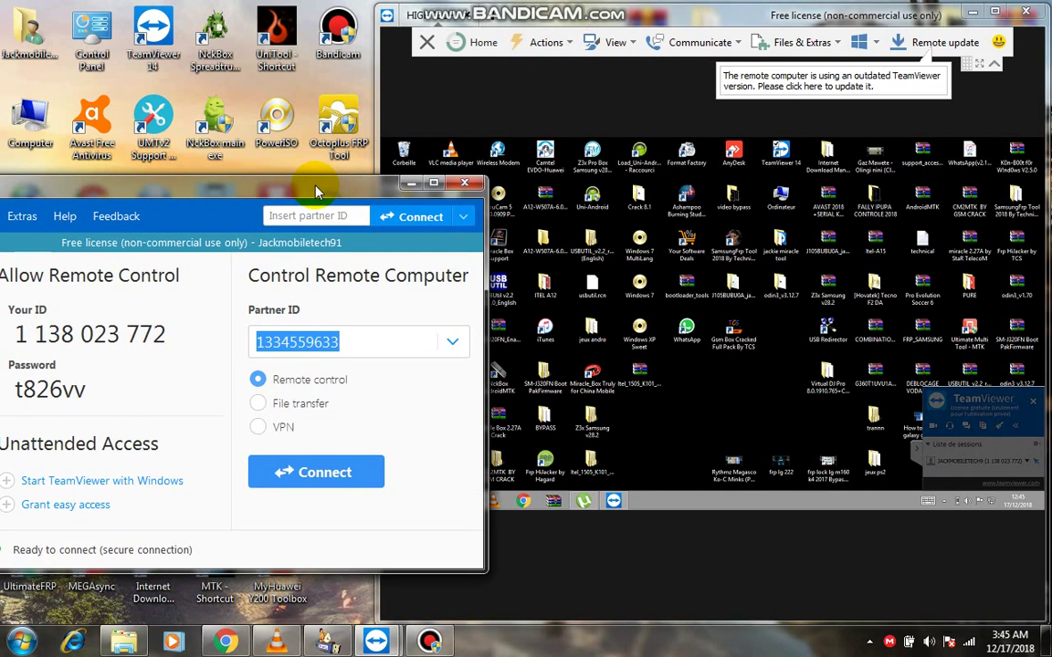
Open an extra VPN connection to HIGHTECH, log on, and minimize its status window.
click(277, 427)
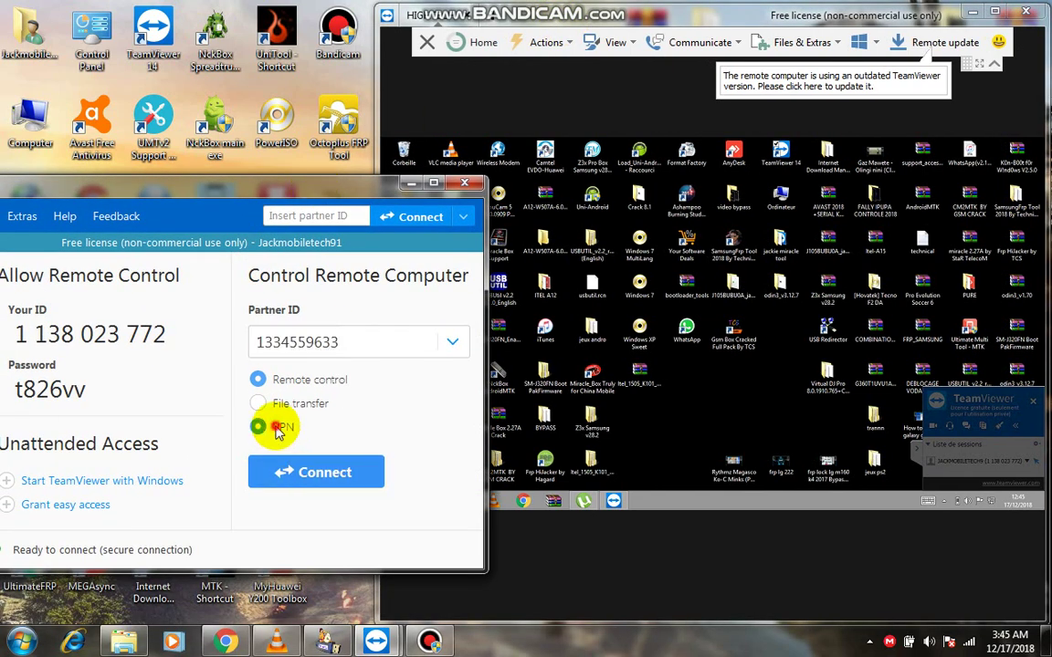
click(333, 477)
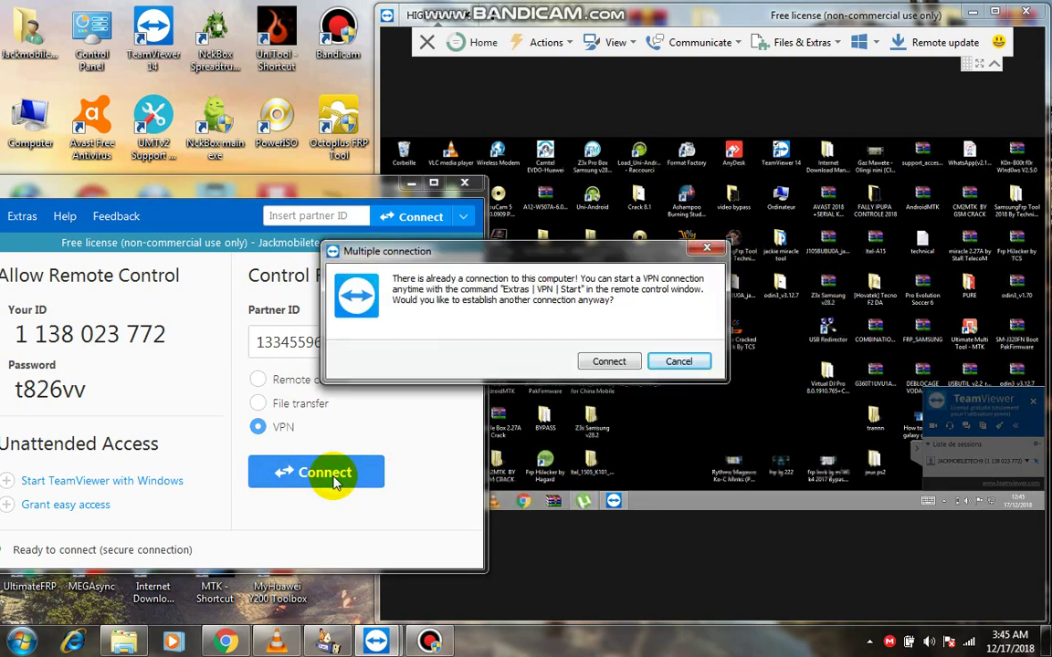
click(604, 361)
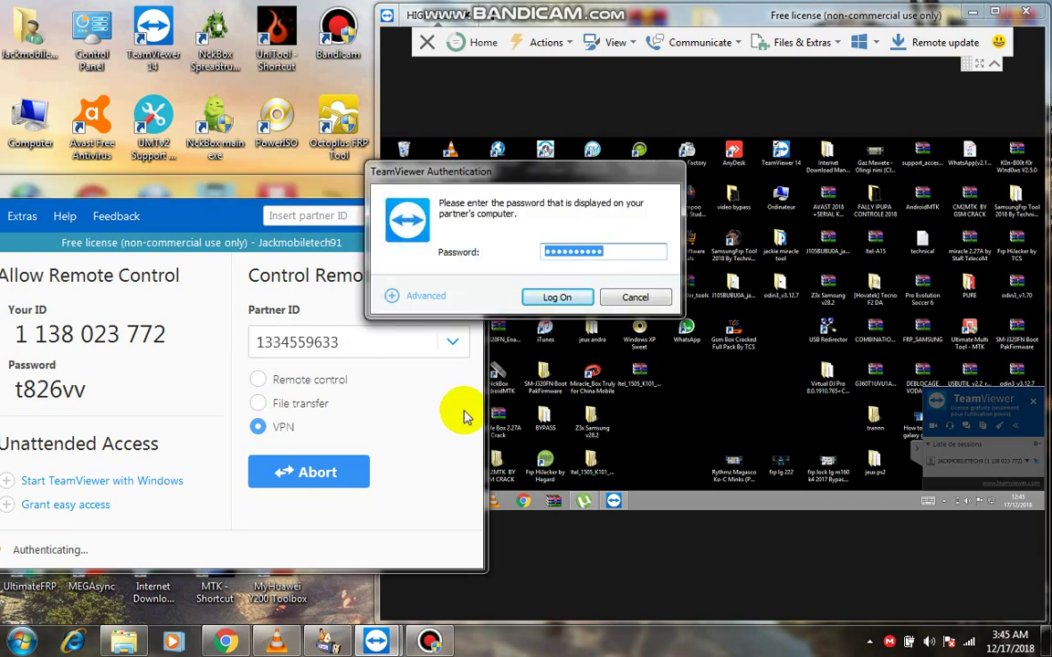
click(555, 296)
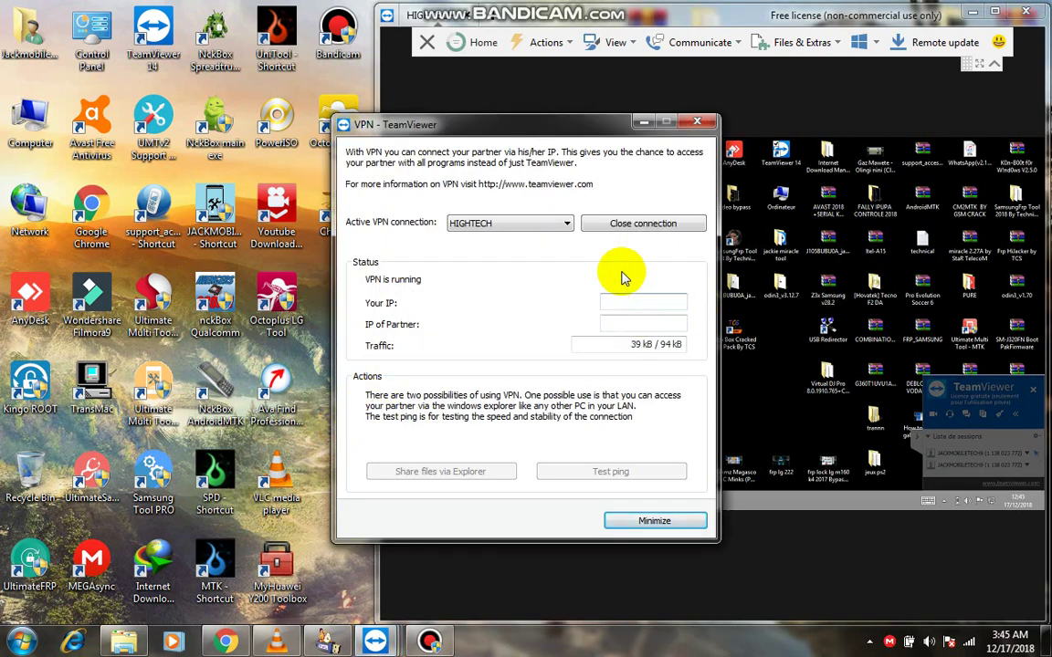
click(644, 122)
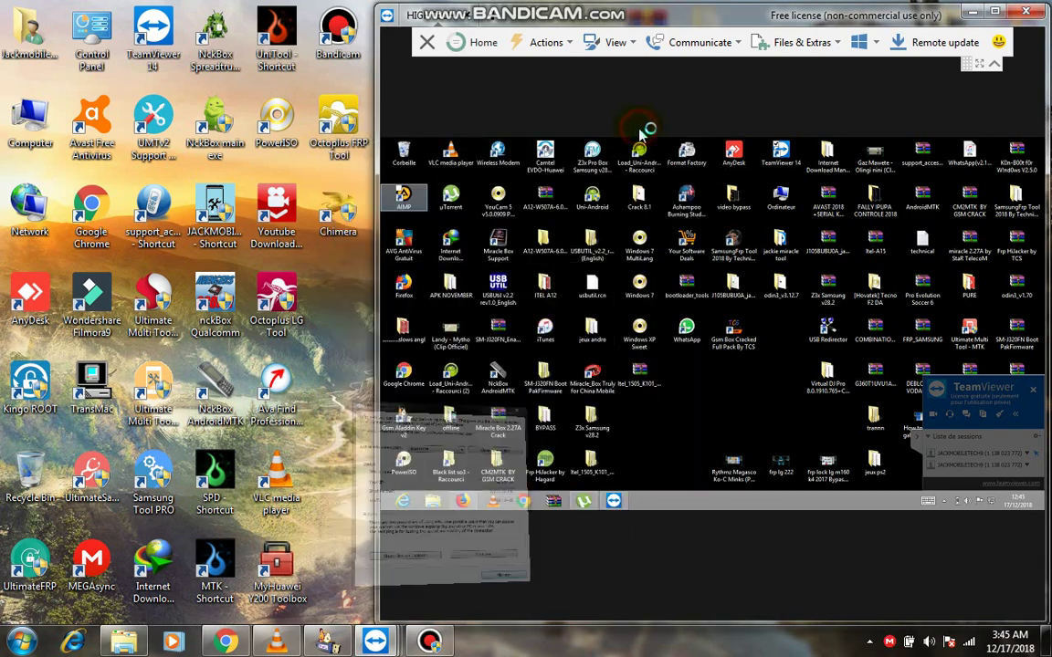
Copy the usb-redirector-client setup32 archive from the local remote folder and return to the HIGHTECH session.
click(972, 14)
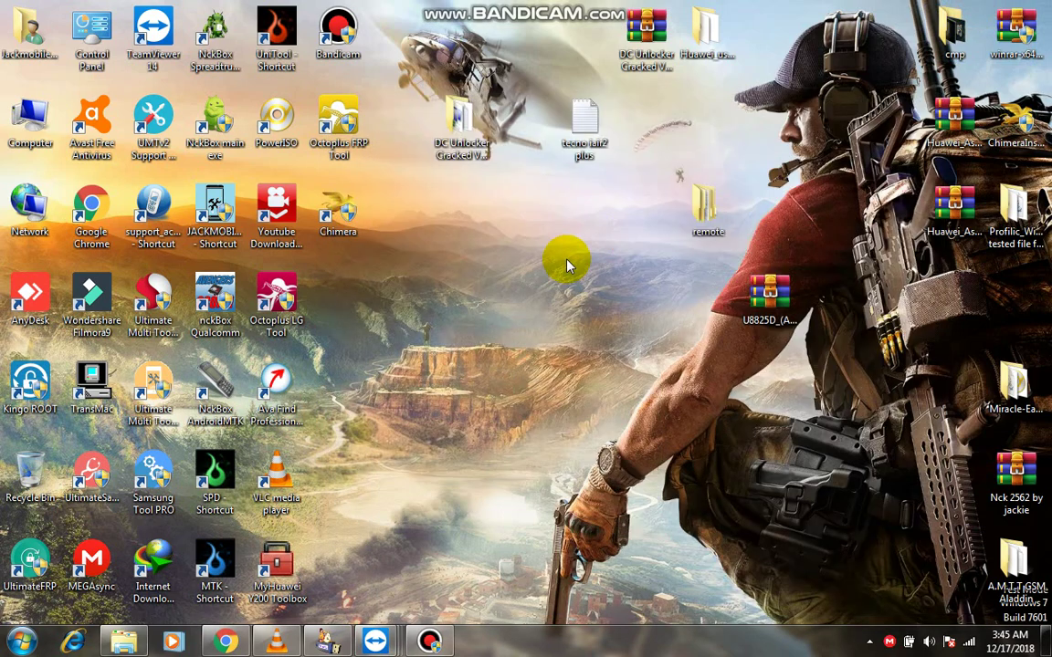
double_click(709, 222)
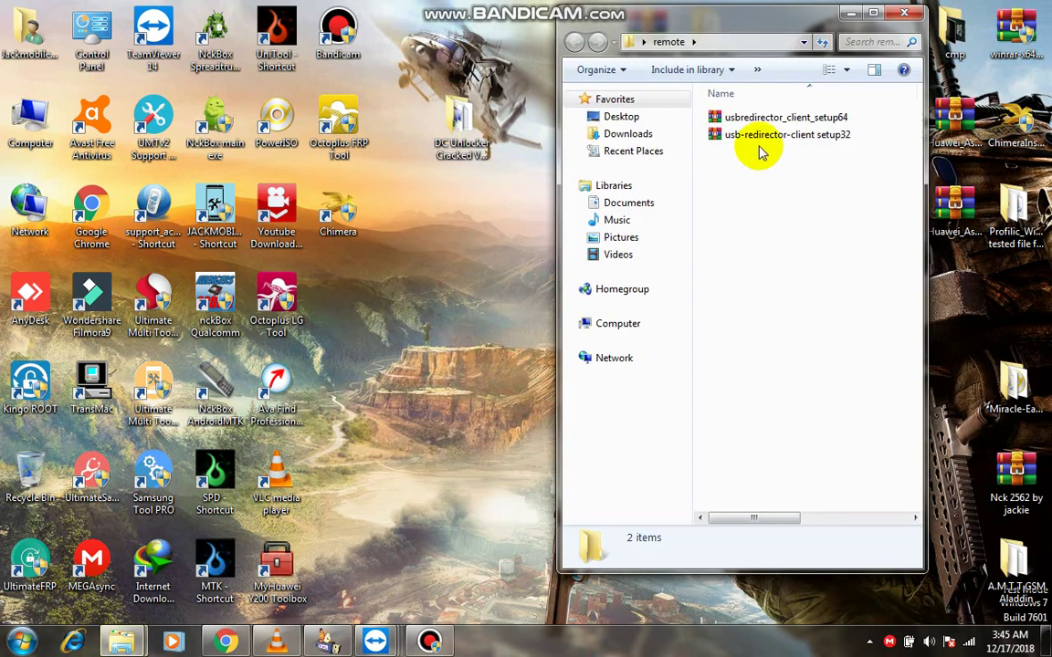
right_click(757, 137)
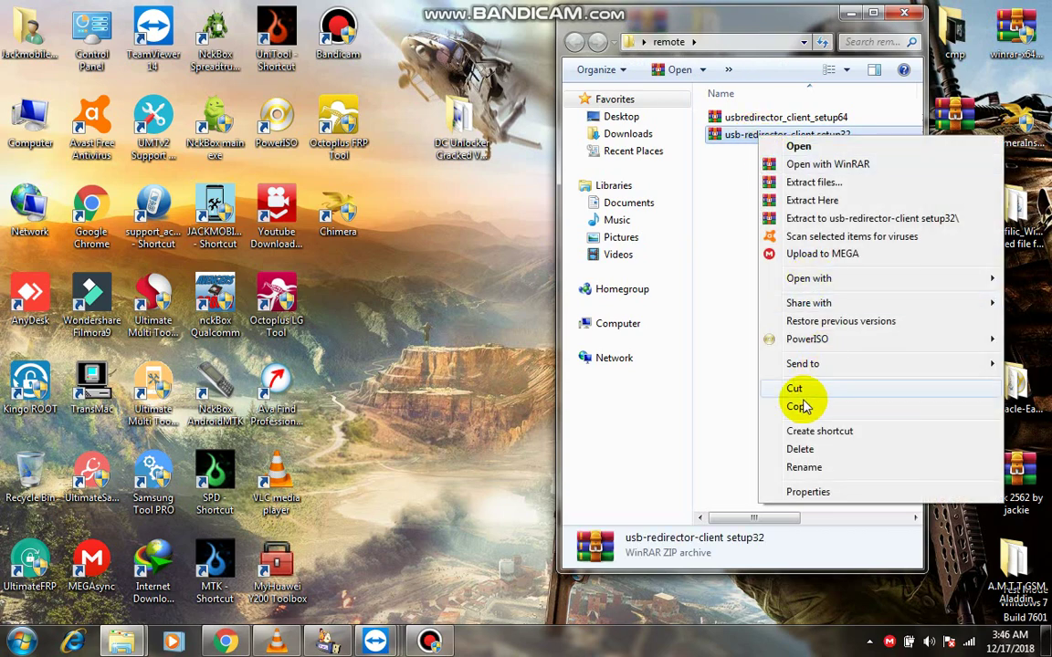
click(801, 407)
mouse_move(374, 642)
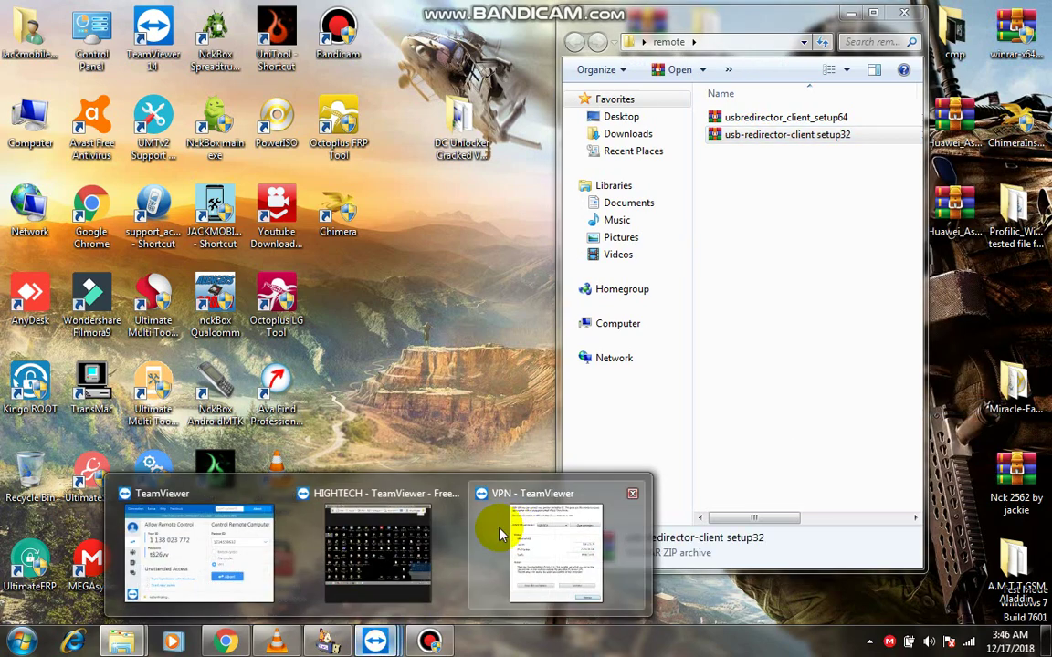
click(381, 550)
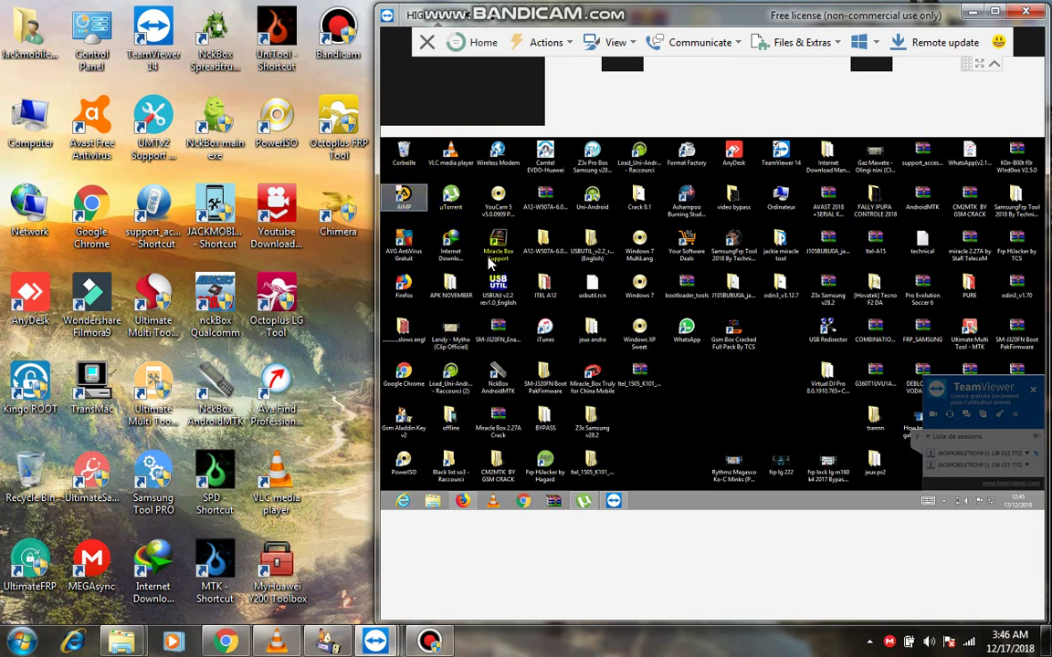
Check the remote Ordinateur properties to confirm it runs 64-bit Windows 8.
double_click(895, 14)
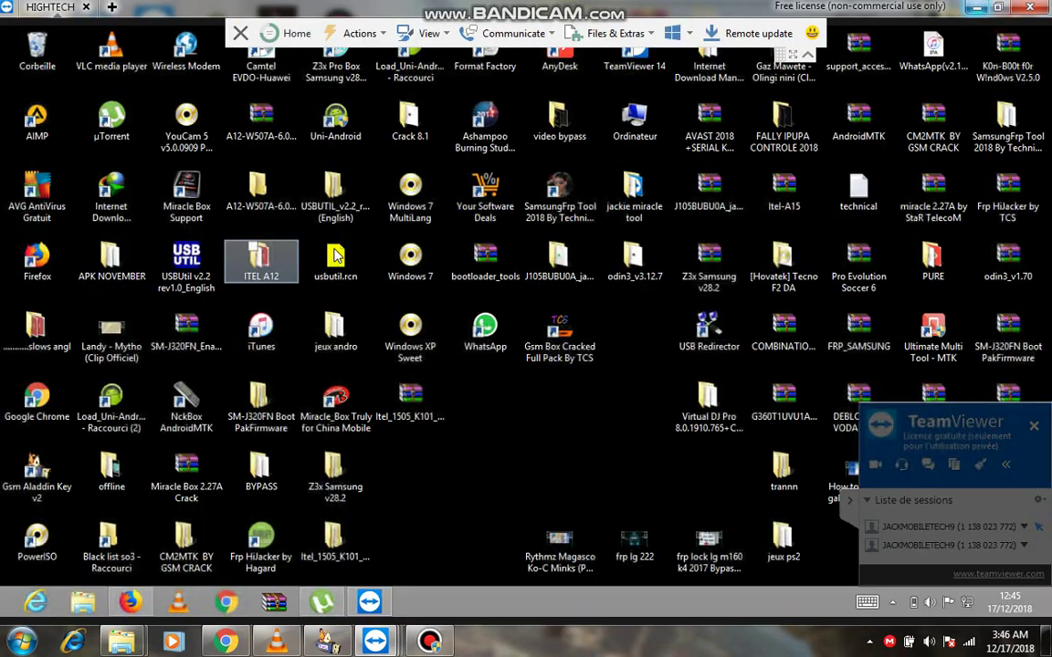
click(636, 132)
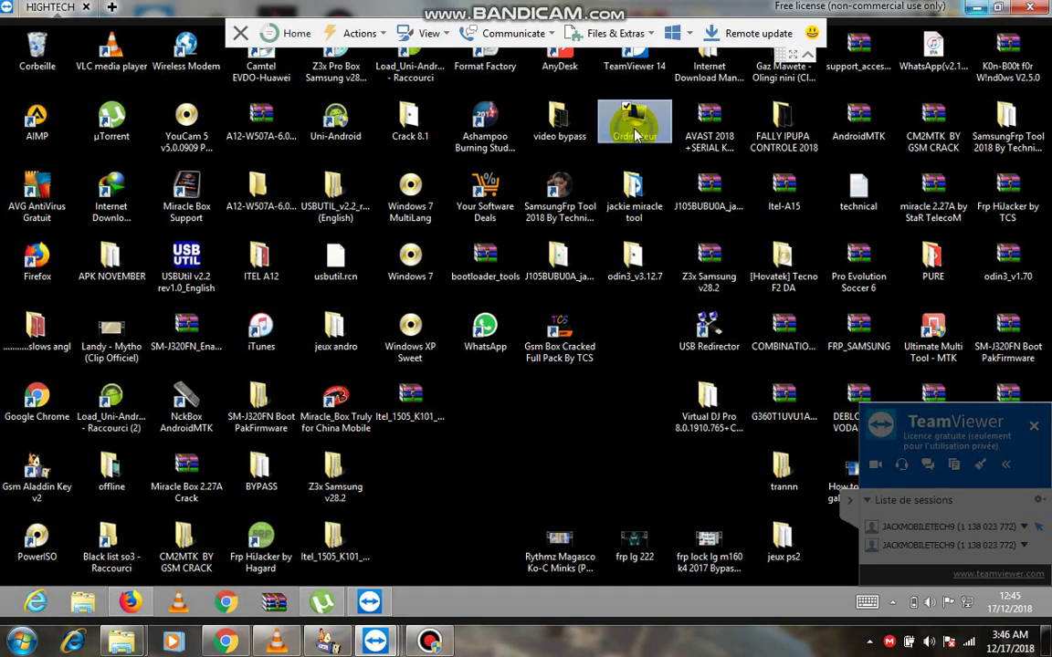
right_click(632, 128)
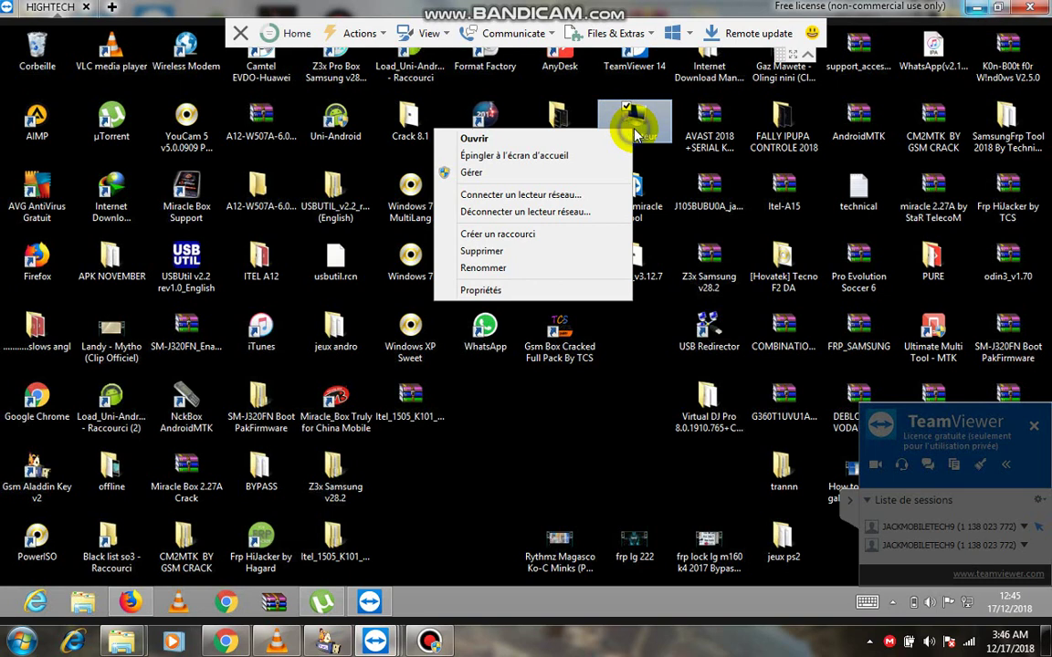
click(499, 294)
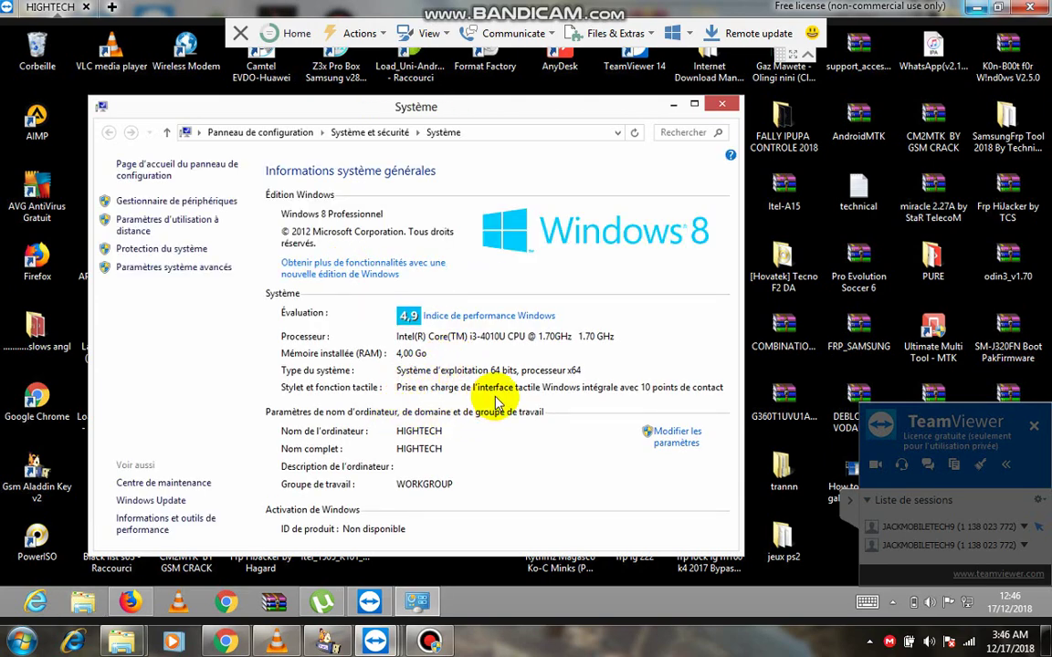
click(723, 109)
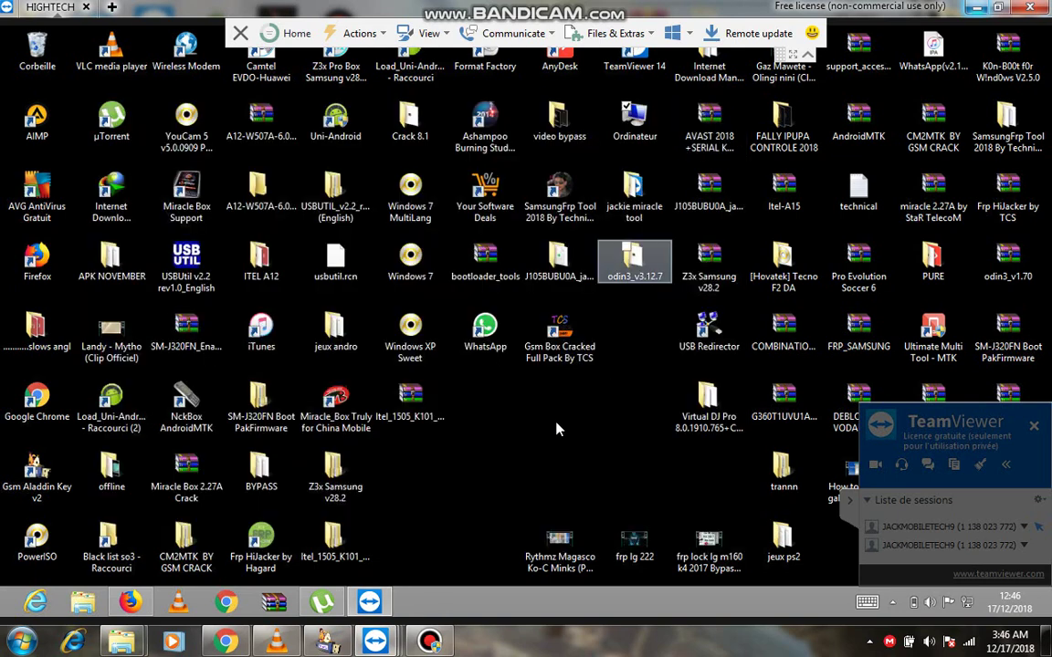
Paste the setup32 archive onto the remote desktop, cancel the copy, and minimize the session.
right_click(554, 421)
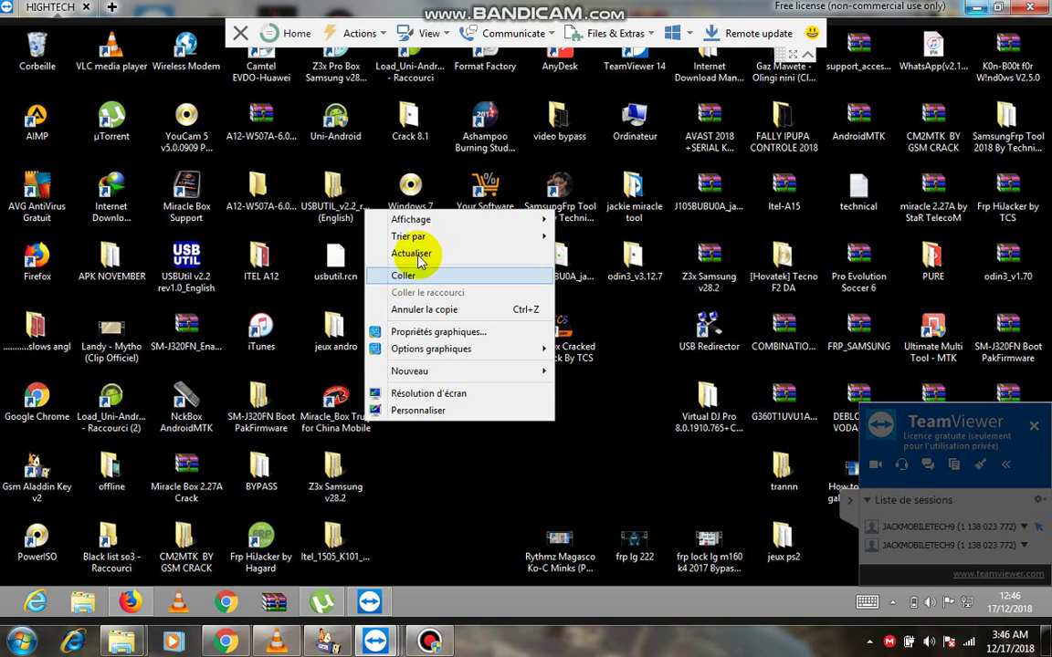
right_click(493, 470)
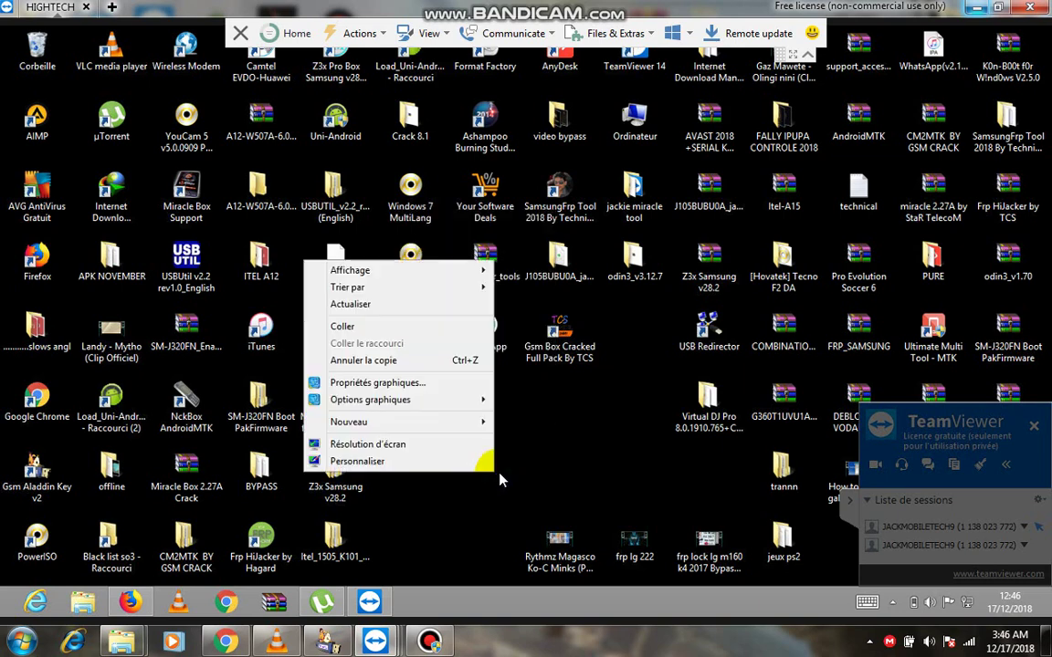
click(362, 328)
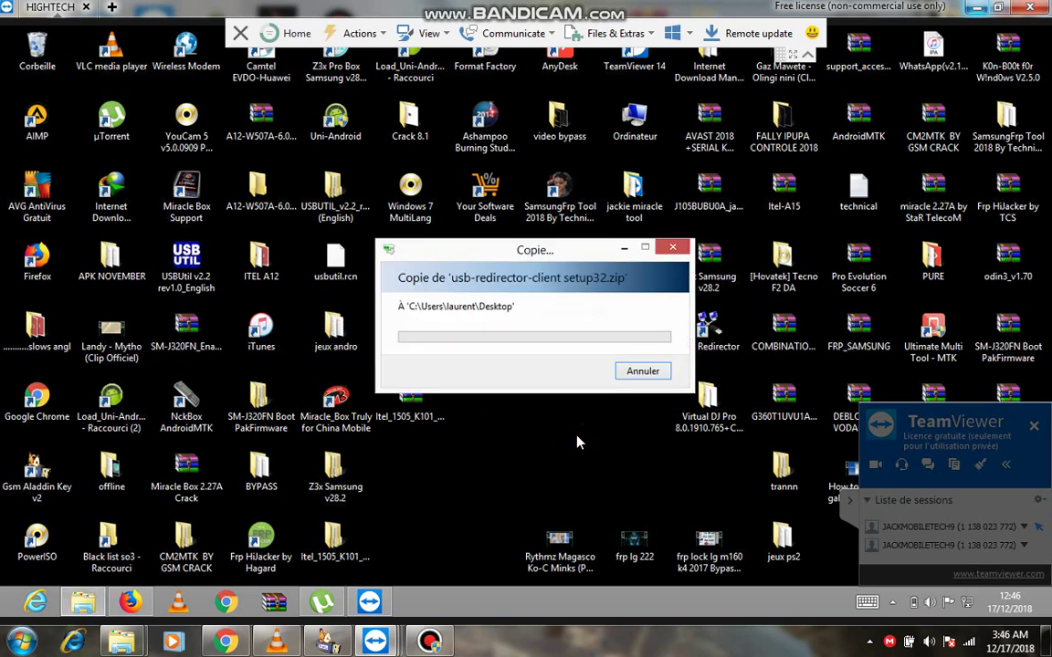
click(645, 371)
click(977, 7)
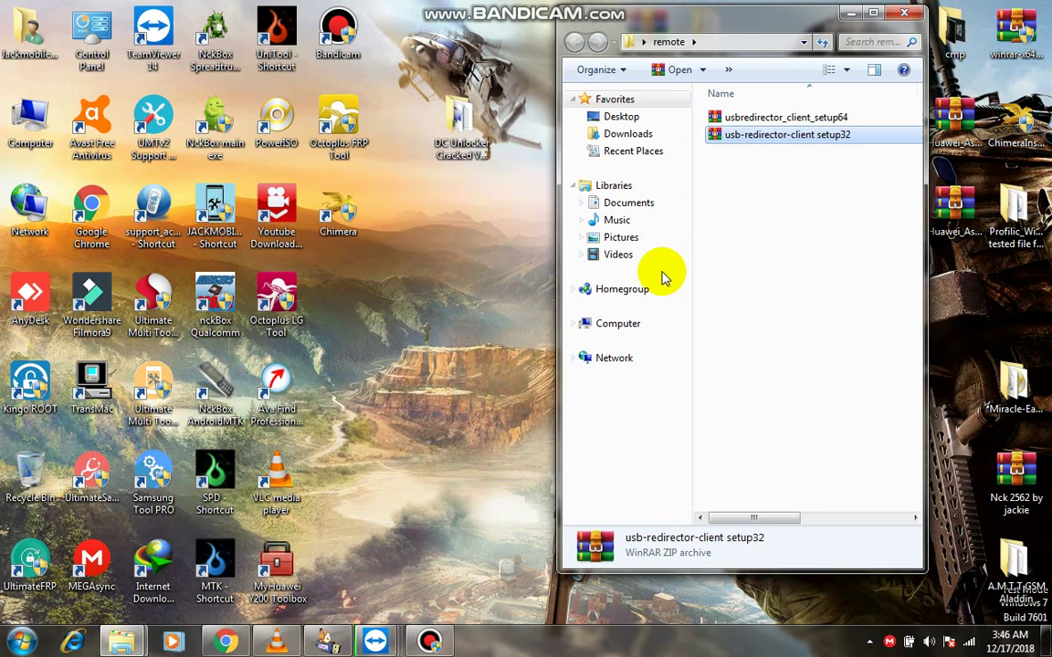
Copy the usbredirector_client_setup64 archive and bring the remote session back.
click(778, 117)
right_click(783, 125)
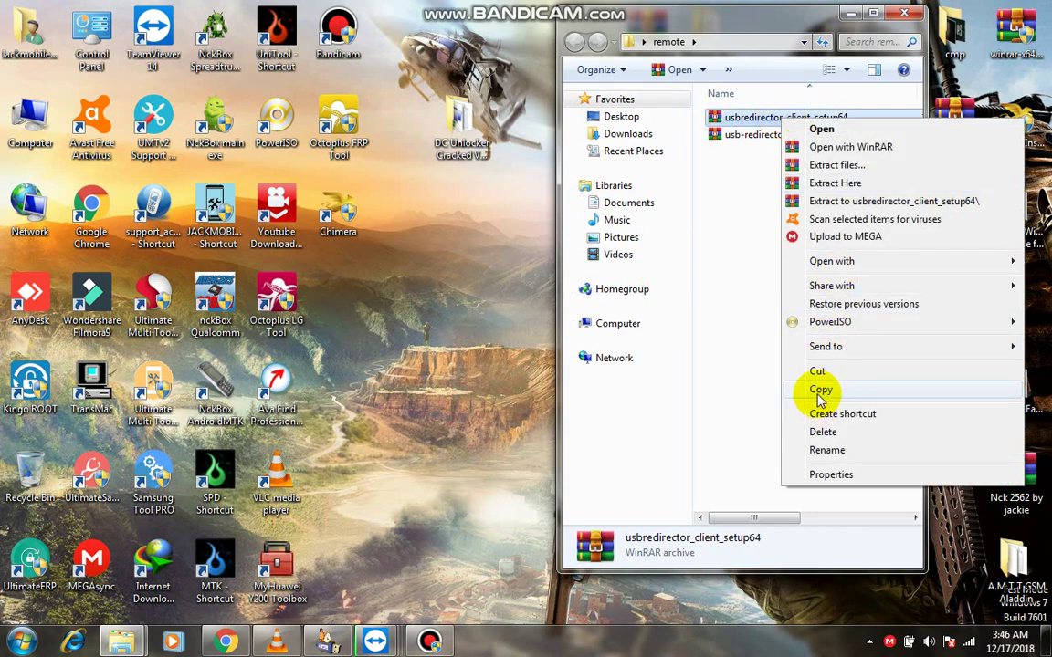
click(819, 390)
mouse_move(375, 642)
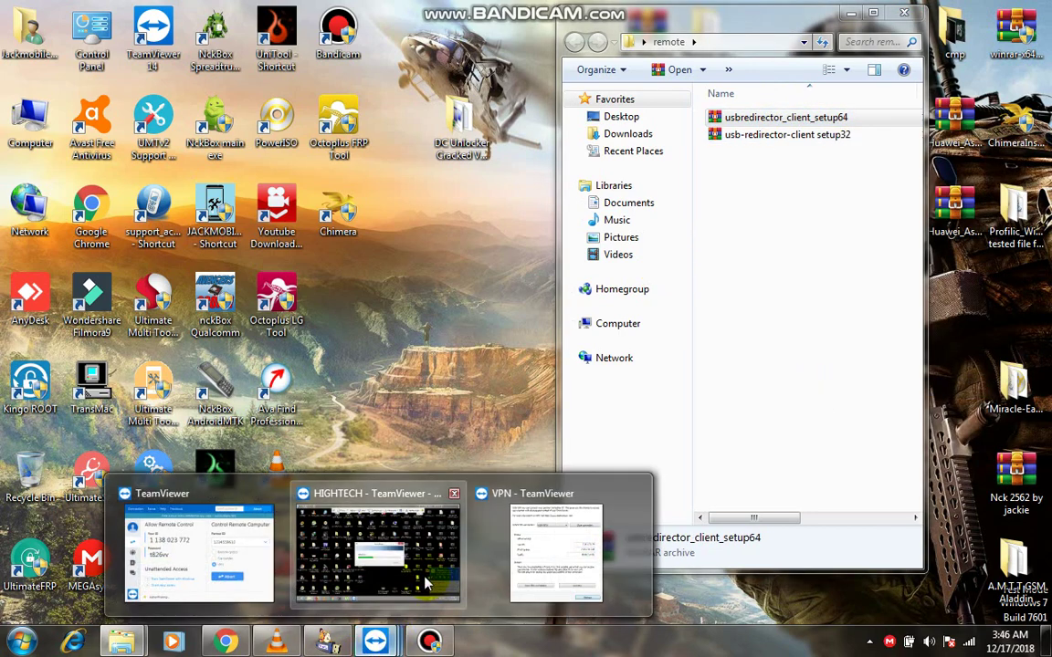
click(380, 540)
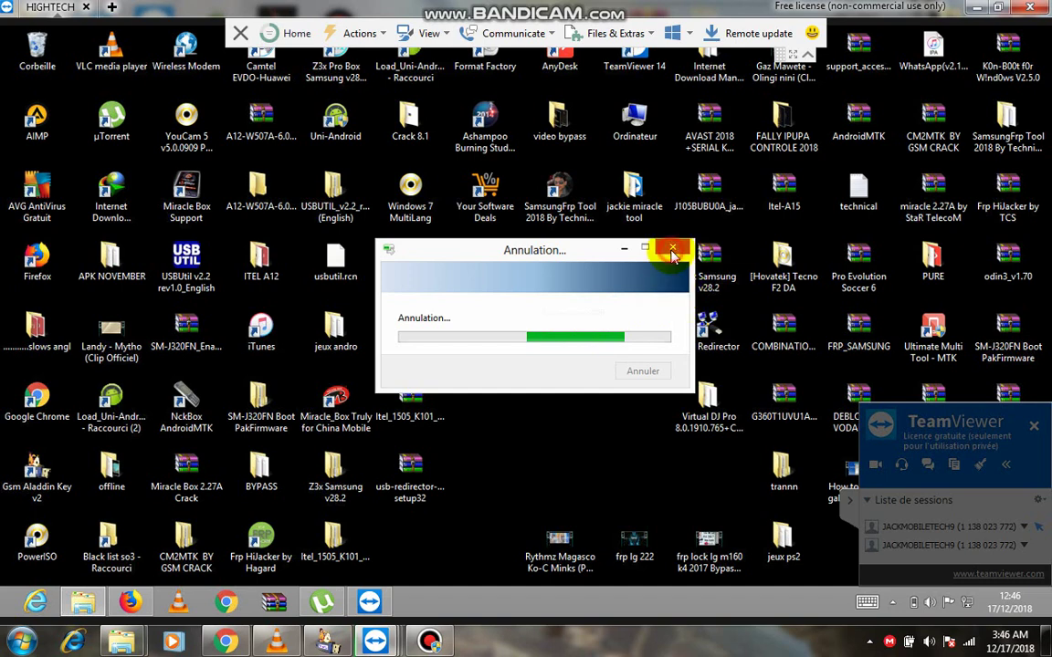
Paste the setup64 archive into the remote jackie miracle tool folder.
right_click(585, 431)
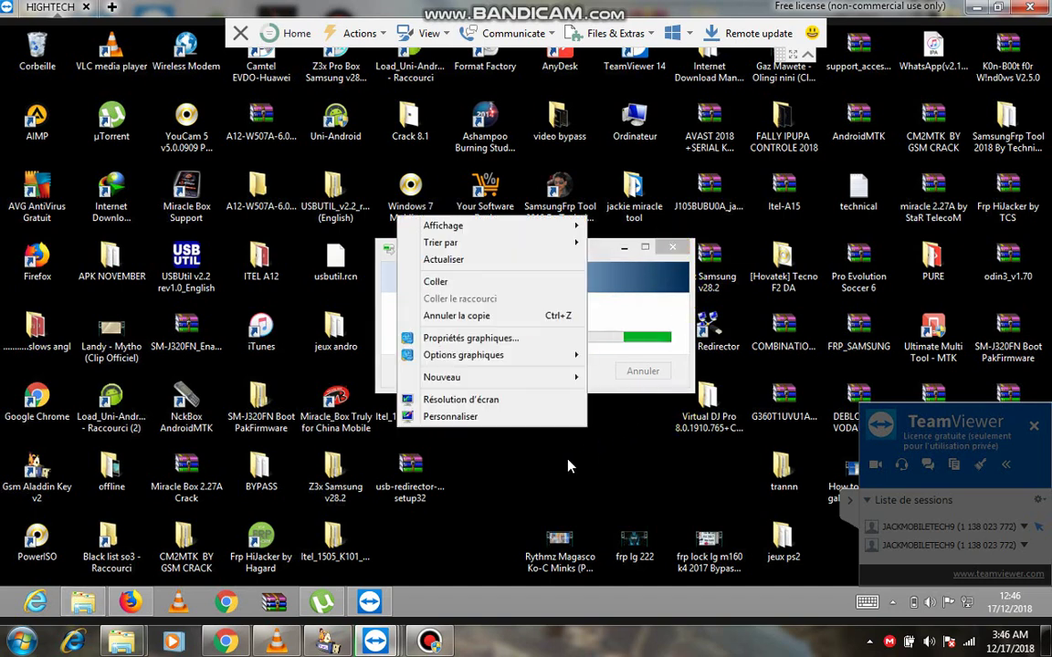
click(629, 178)
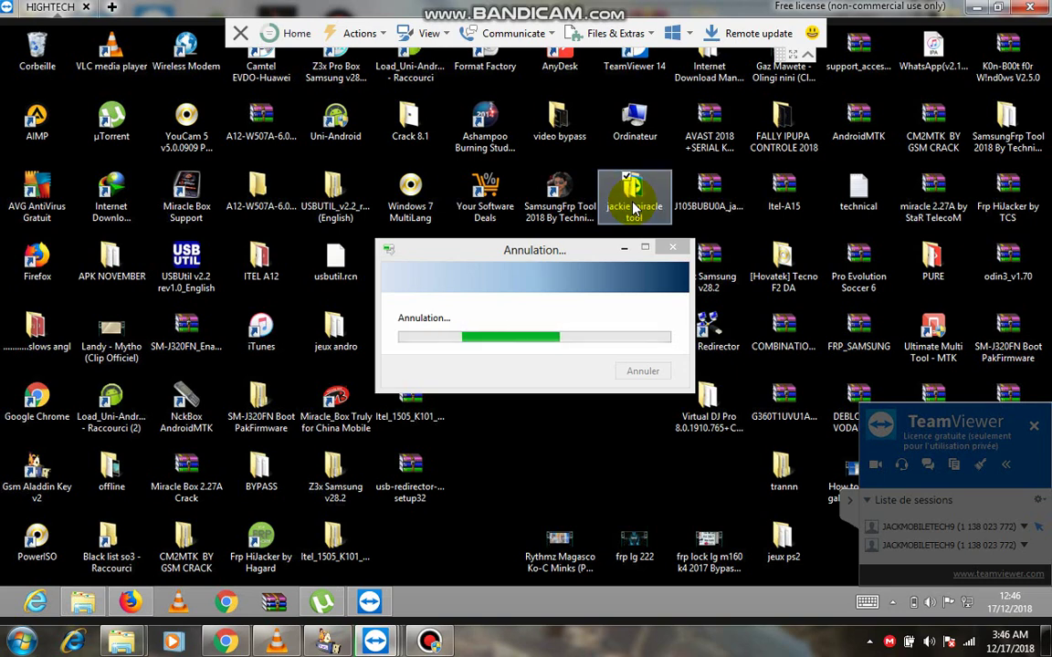
double_click(636, 208)
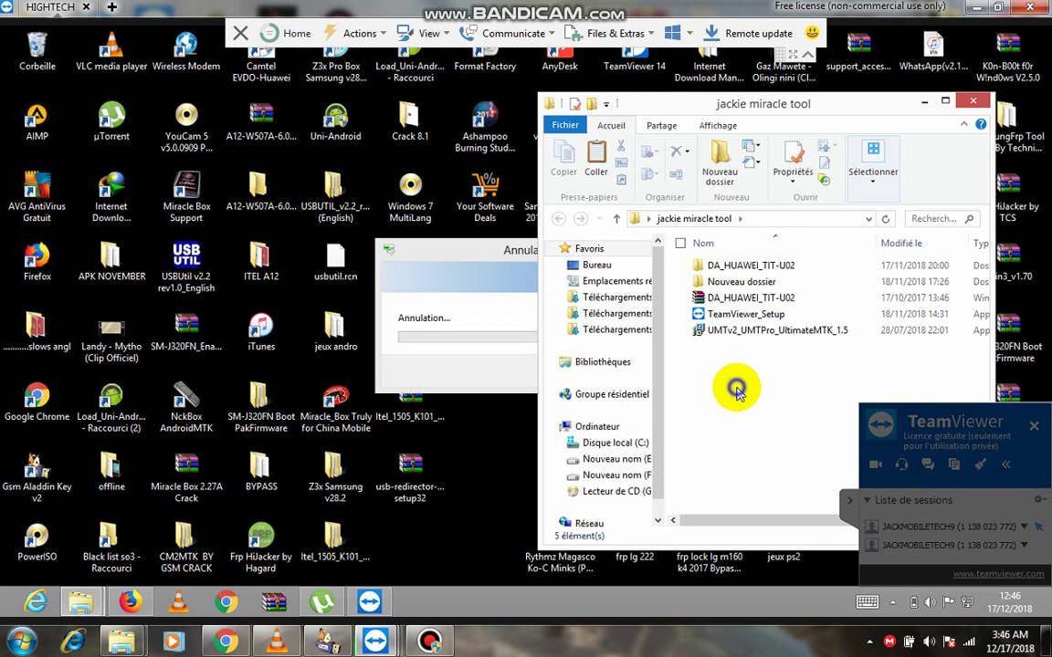
right_click(738, 393)
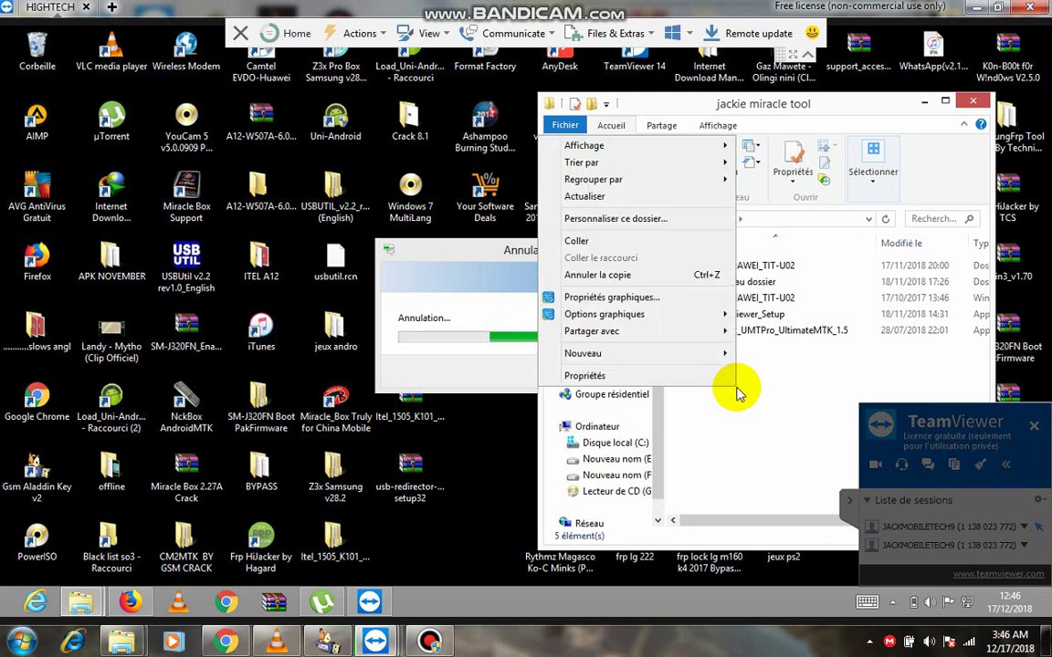
click(575, 242)
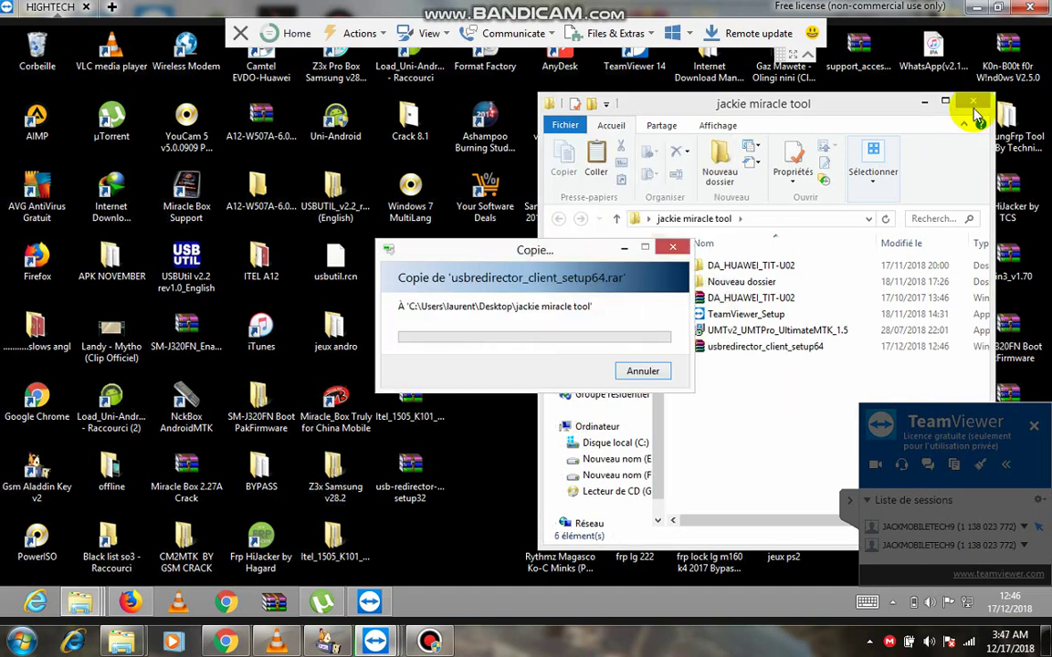
Shrink the remote view and open the local MeekMill (F:) drive from Computer.
double_click(852, 9)
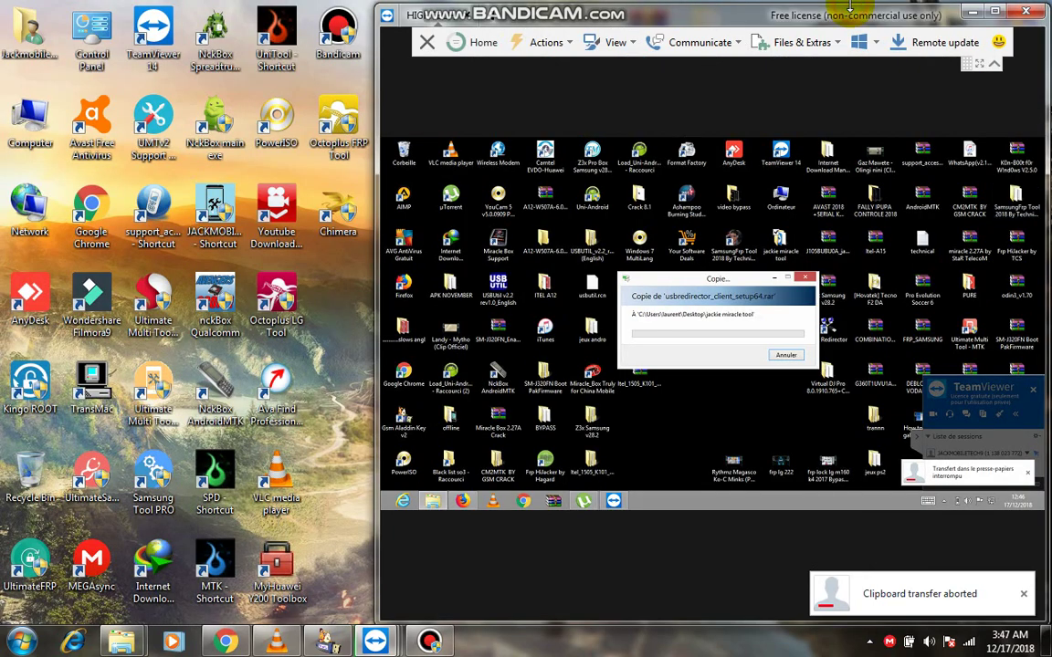
key(super+e)
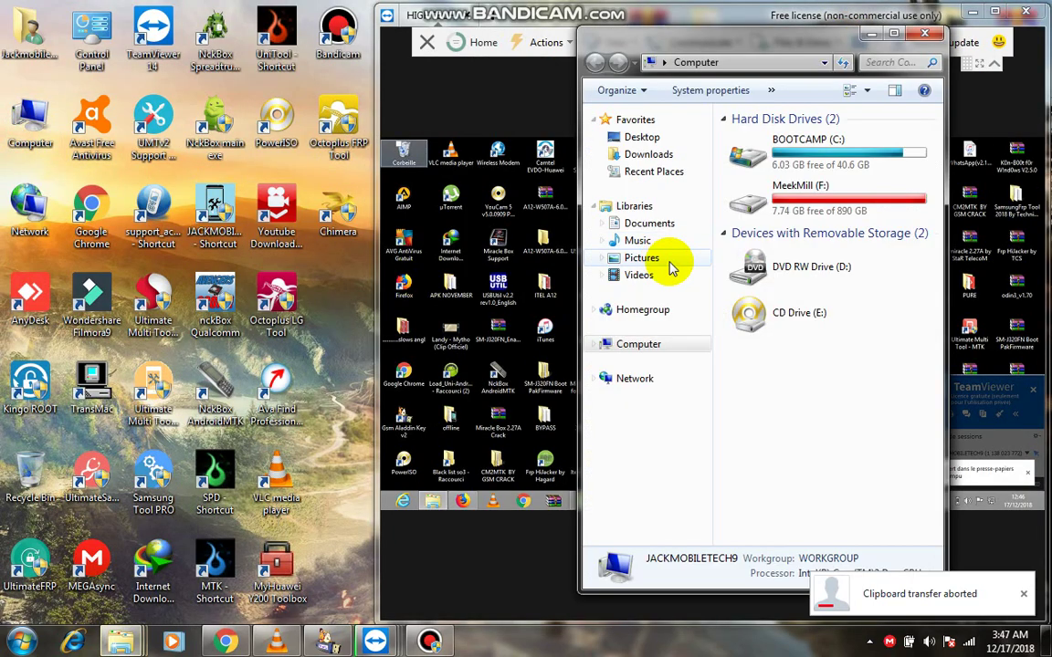
double_click(709, 255)
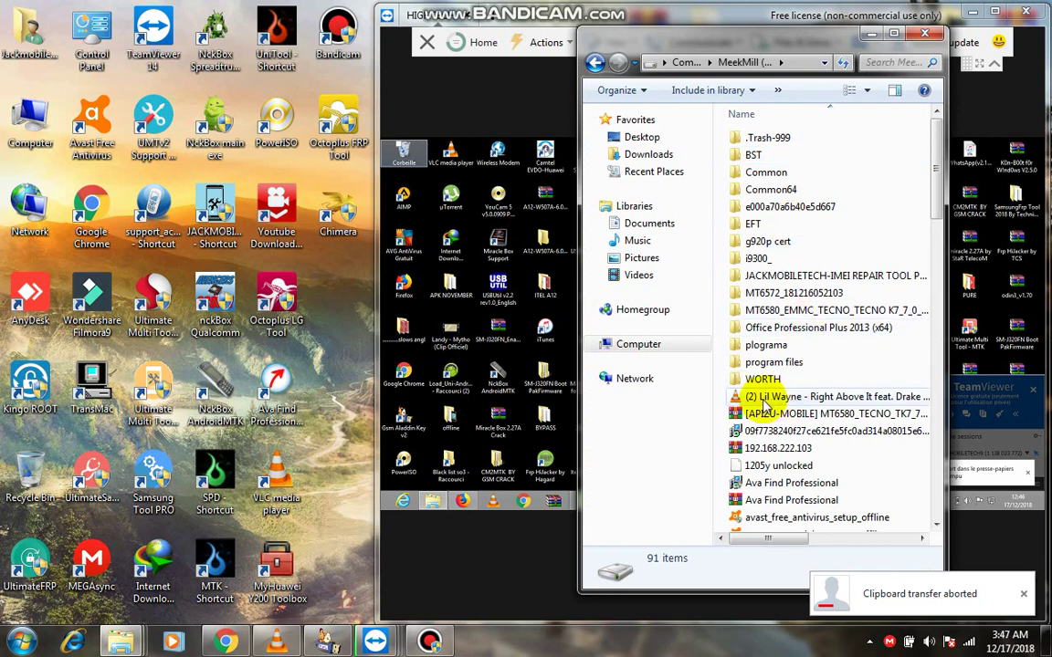
Browse MeekMill (F:) through WORTH, ALL FIRMWARES and HOT N MONEY to USB REDIRECTOR.
double_click(758, 379)
click(776, 138)
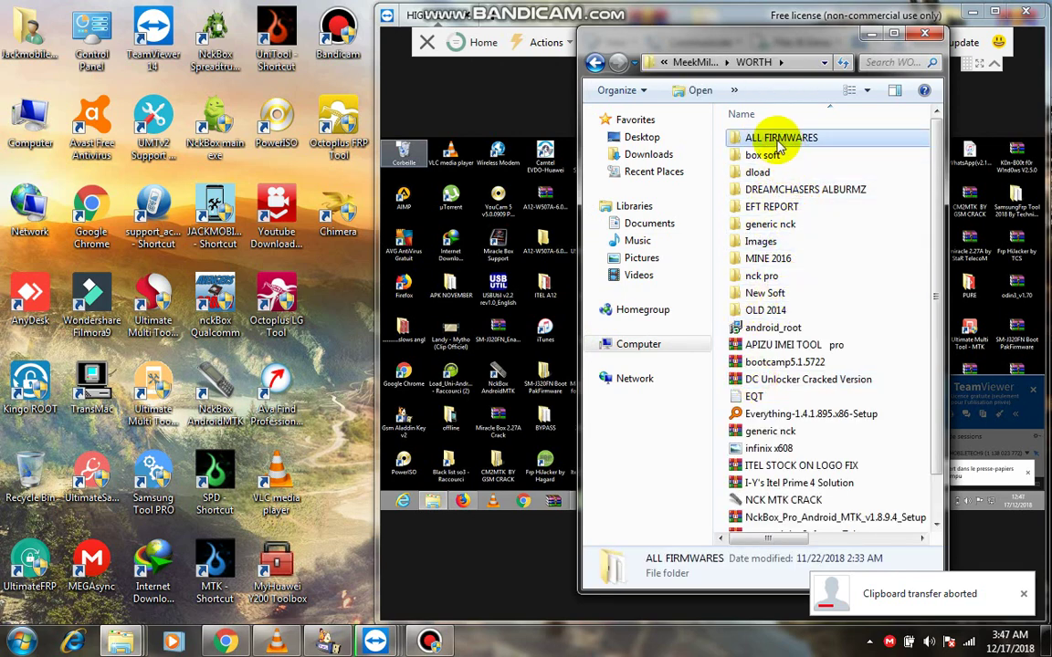
double_click(773, 139)
double_click(802, 139)
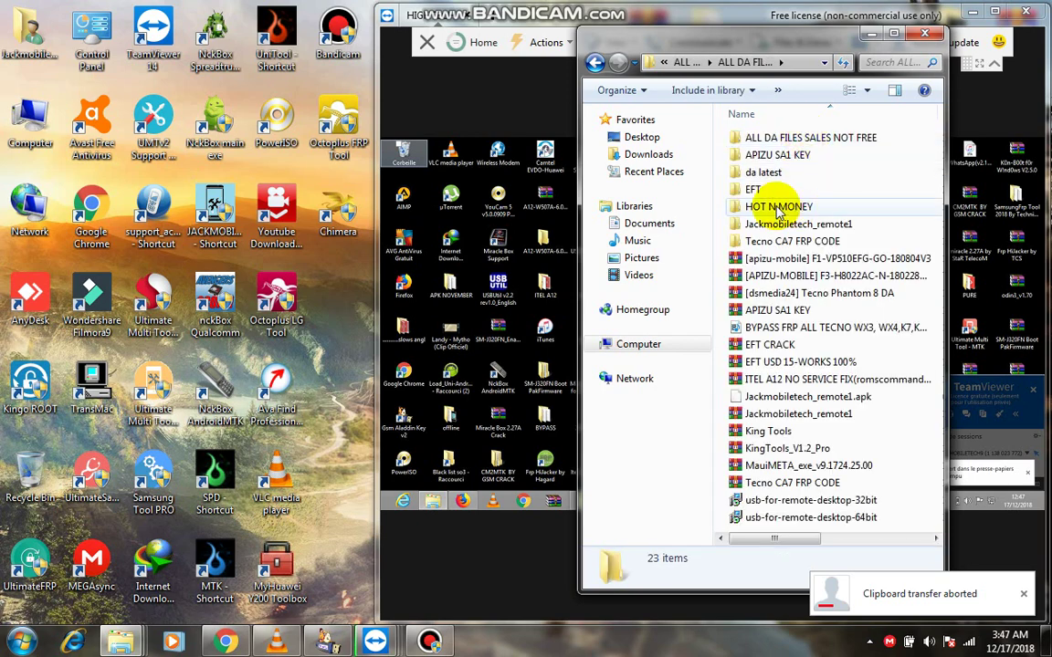
double_click(758, 206)
double_click(781, 157)
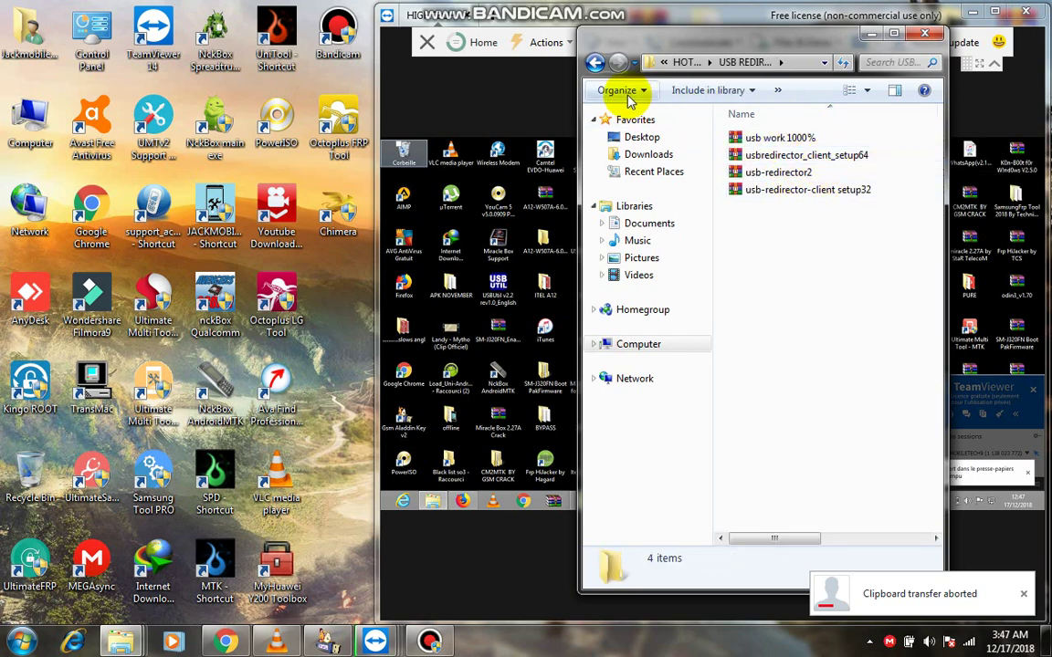
Open usb-redirector2 in WinRAR and launch the usbredirector setup from its 64-bit-setup folder.
click(772, 173)
double_click(771, 174)
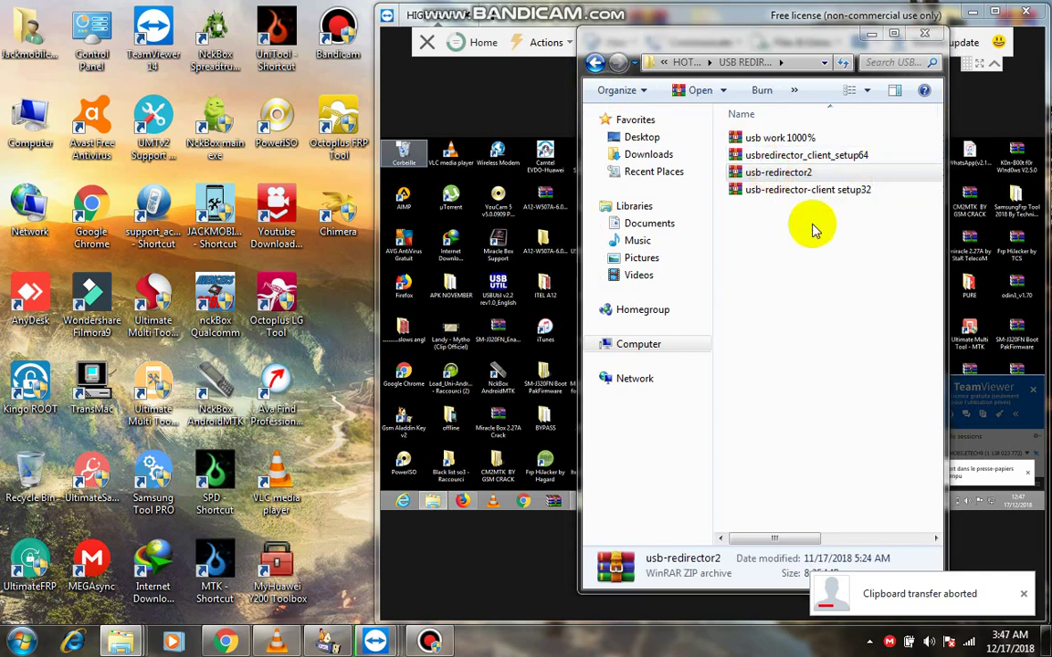
click(561, 344)
double_click(562, 344)
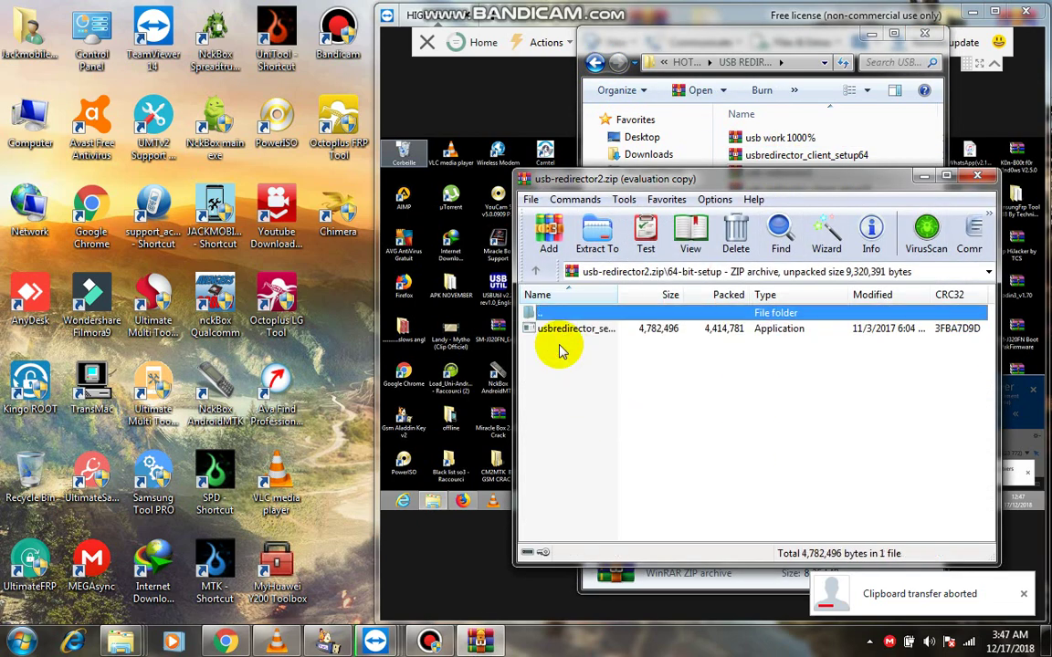
click(545, 328)
click(977, 178)
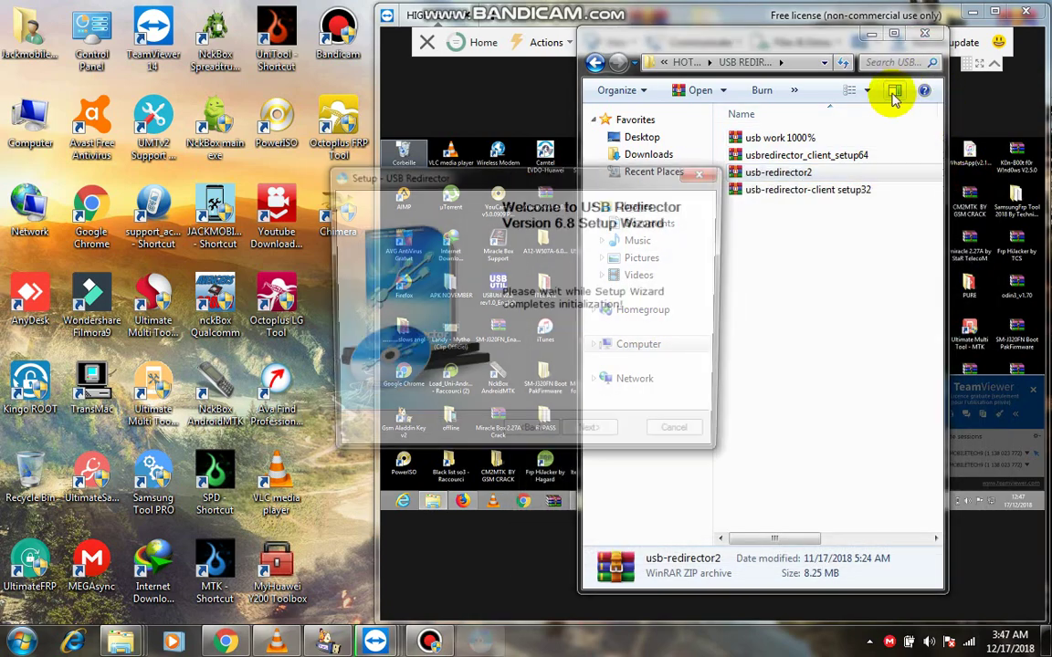
Install USB Redirector 6.8 with the license accepted and default Start Menu folder, then finish to launch it.
click(924, 34)
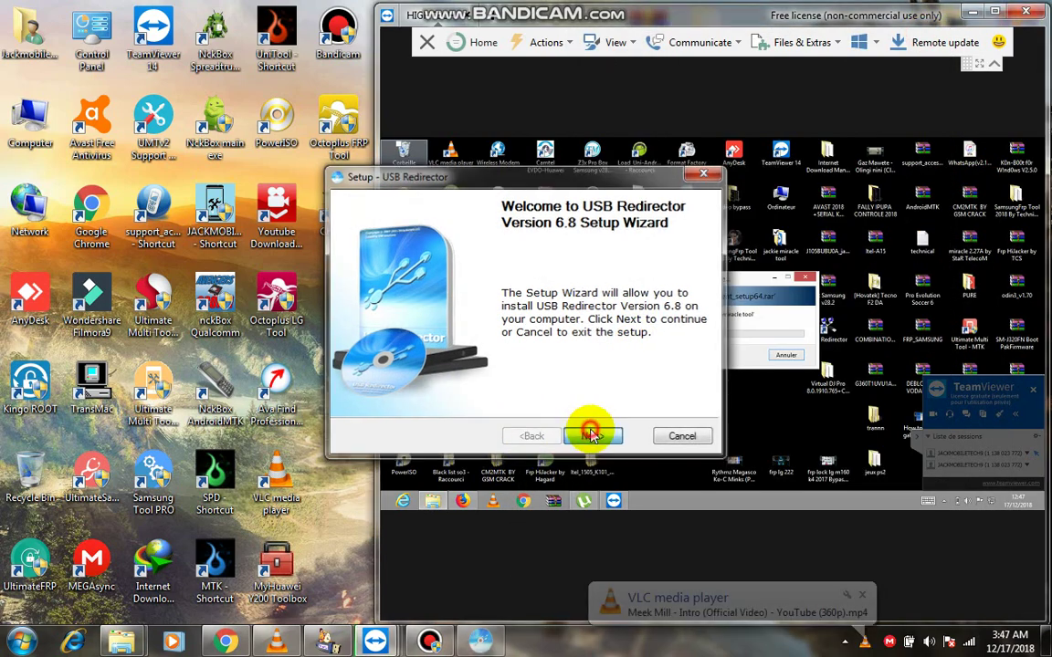
click(589, 437)
click(440, 391)
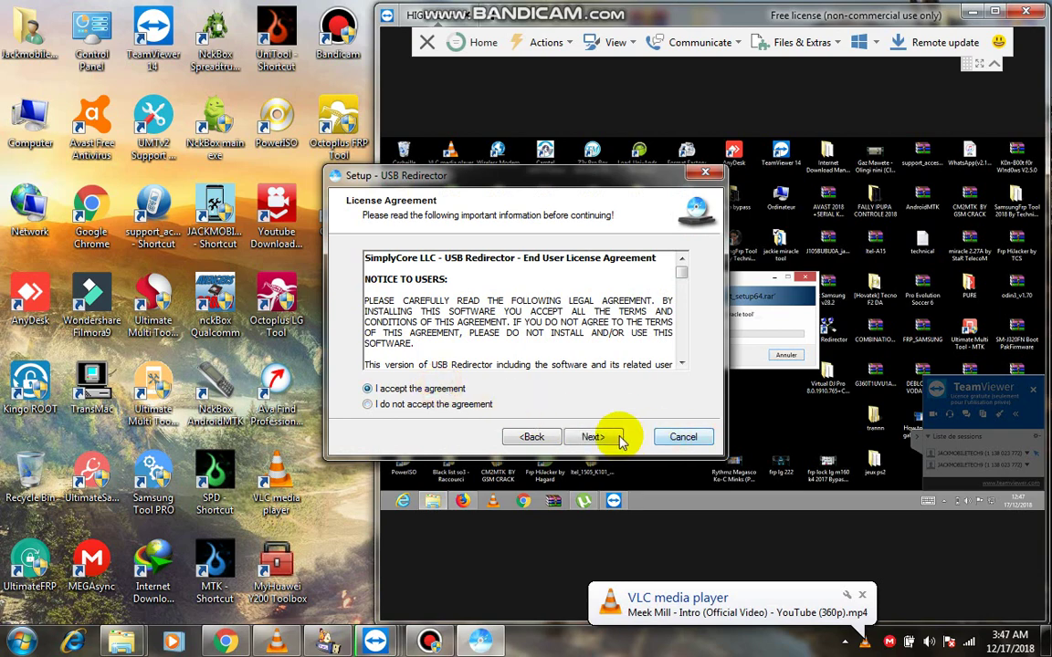
click(593, 437)
click(599, 437)
click(599, 436)
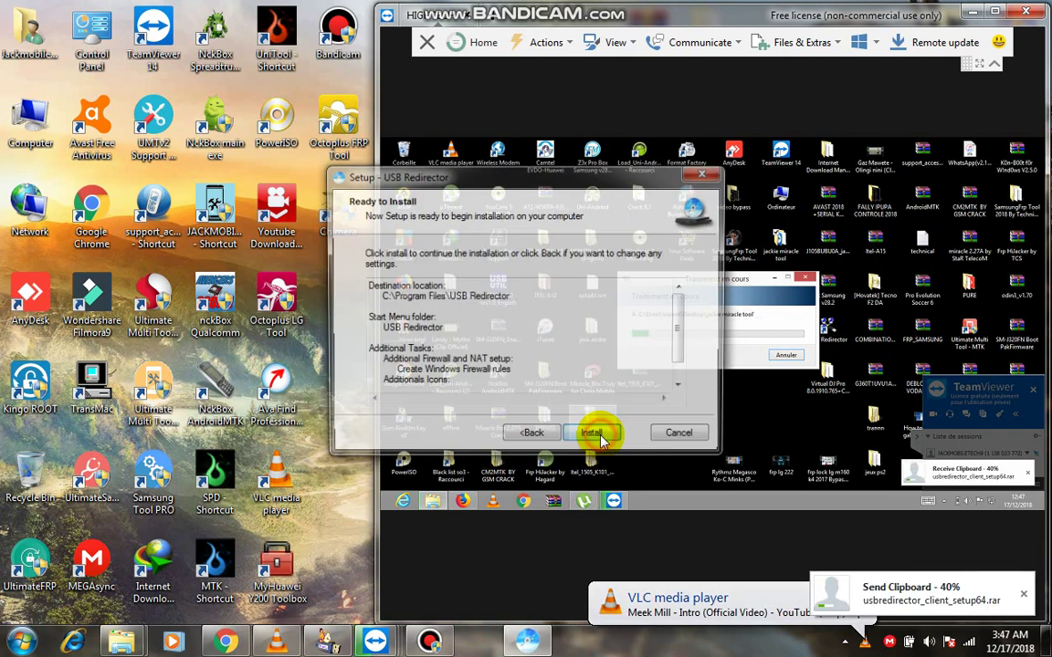
click(595, 437)
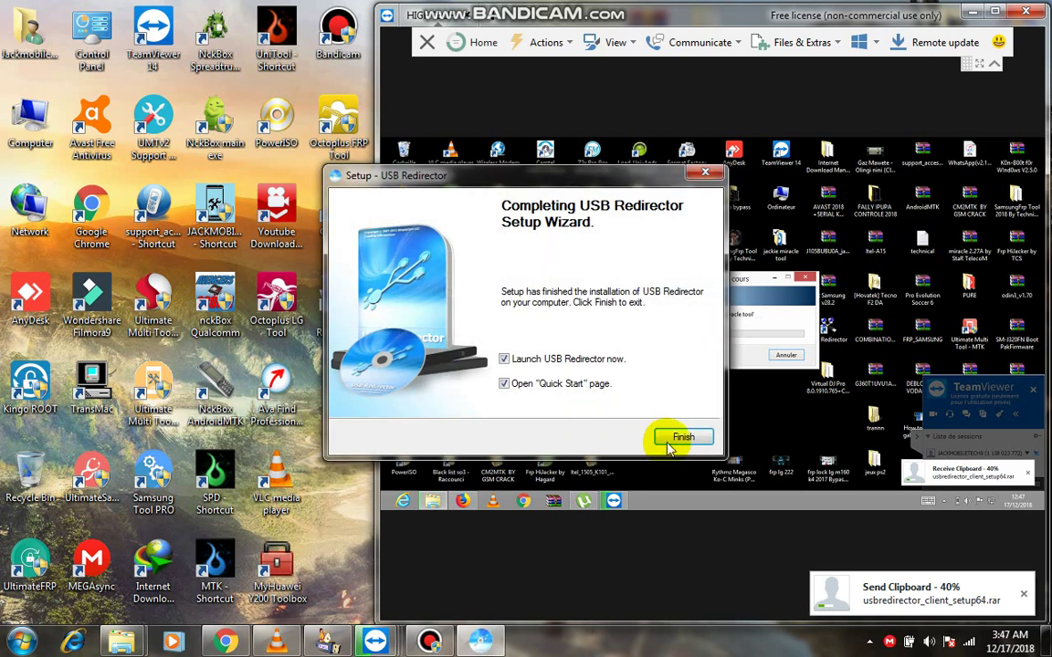
click(684, 439)
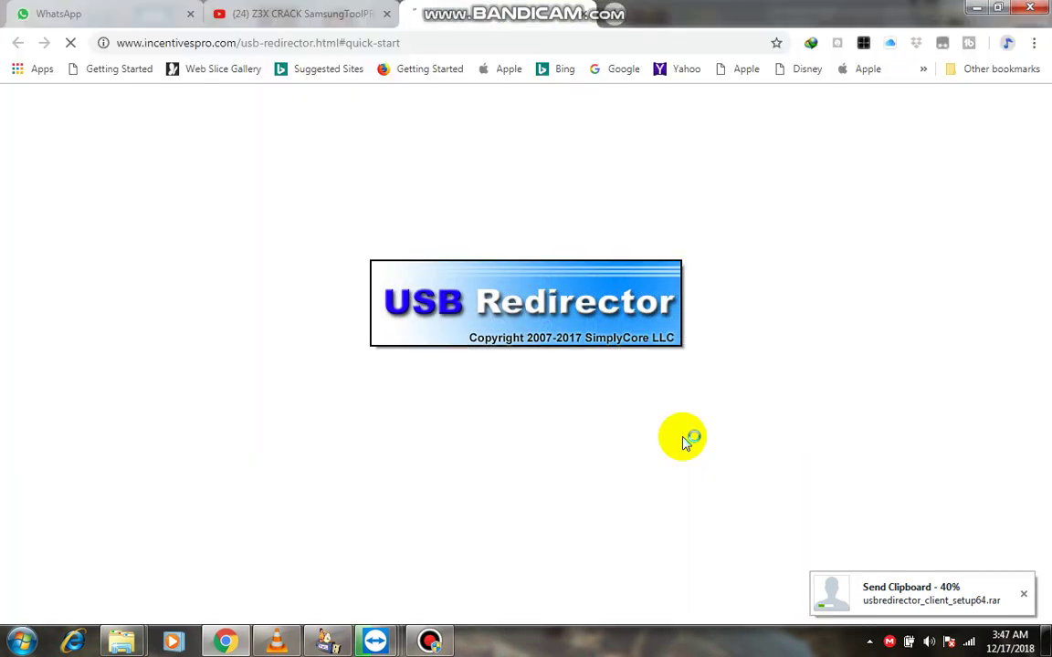
Close the Quick Start page, choose Continue Evaluation, and minimize USB Redirector.
click(976, 8)
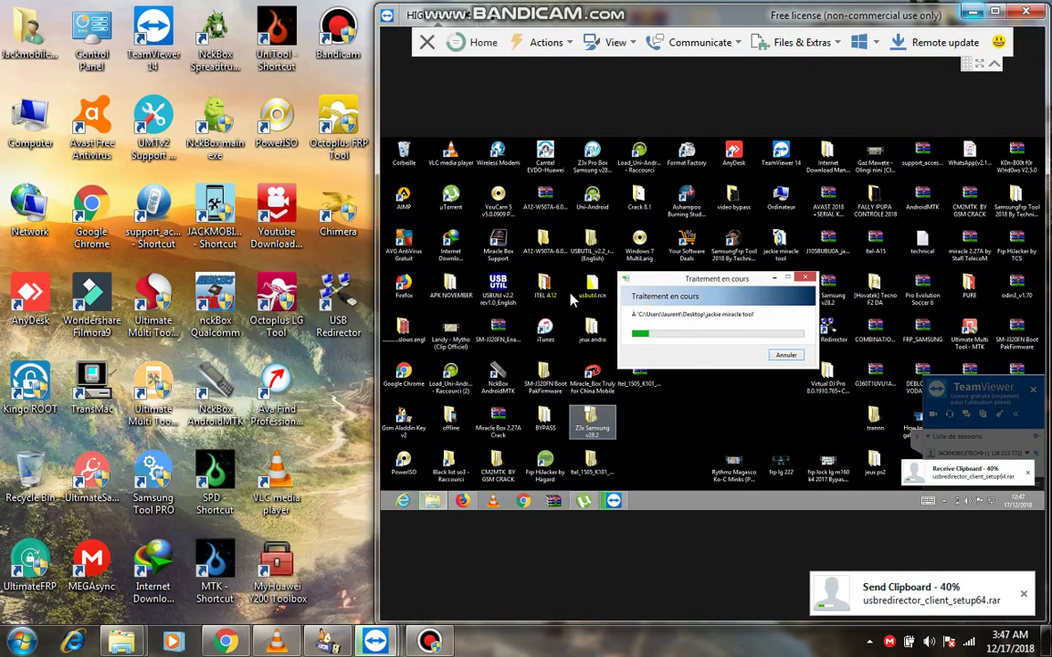
click(369, 364)
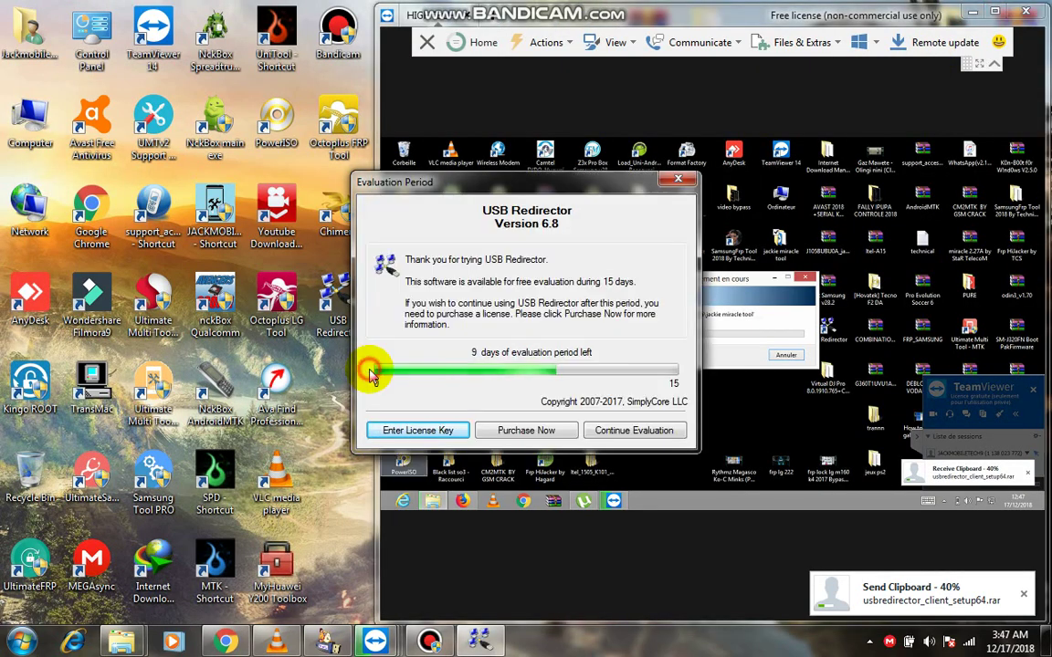
click(639, 429)
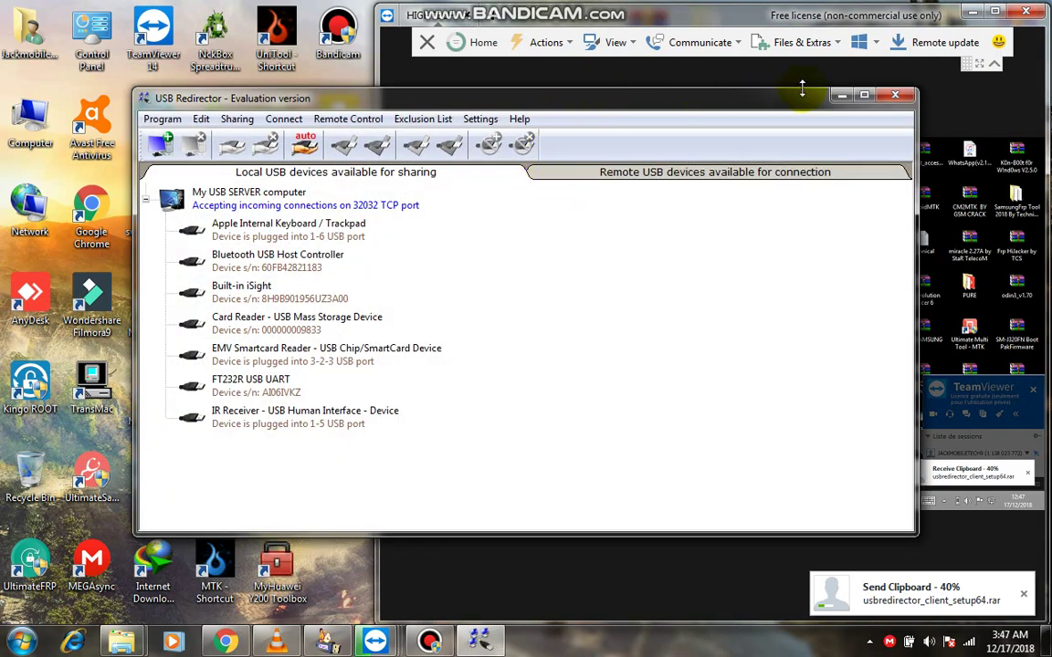
click(840, 97)
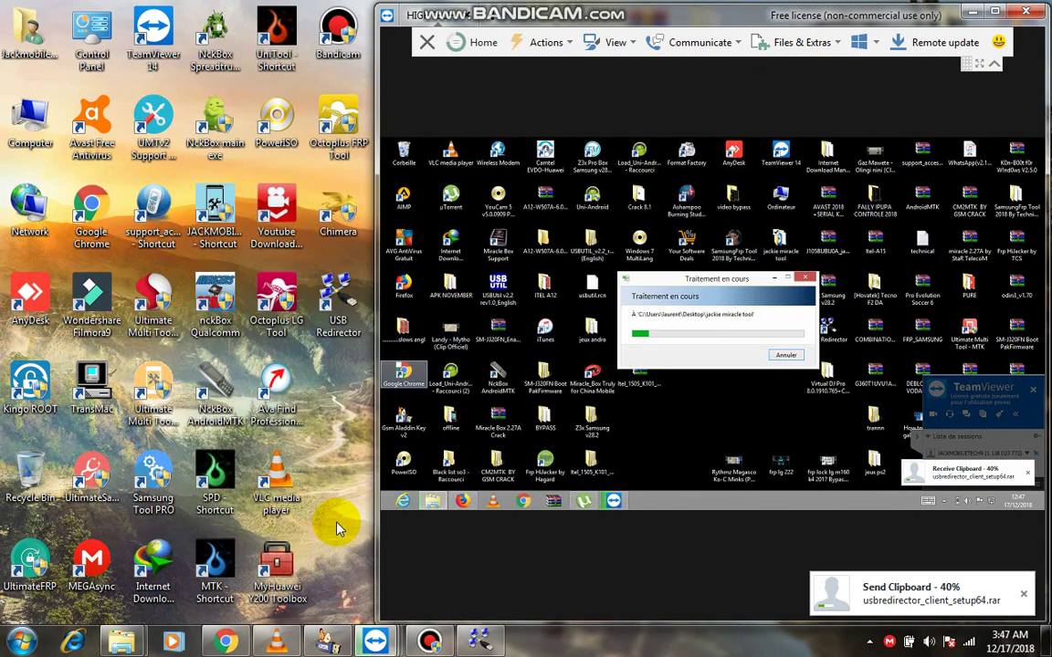
Paste usbredirector_client_setup64 onto the local desktop, dismiss the Global TV notification, and maximize the remote view.
right_click(336, 524)
click(376, 363)
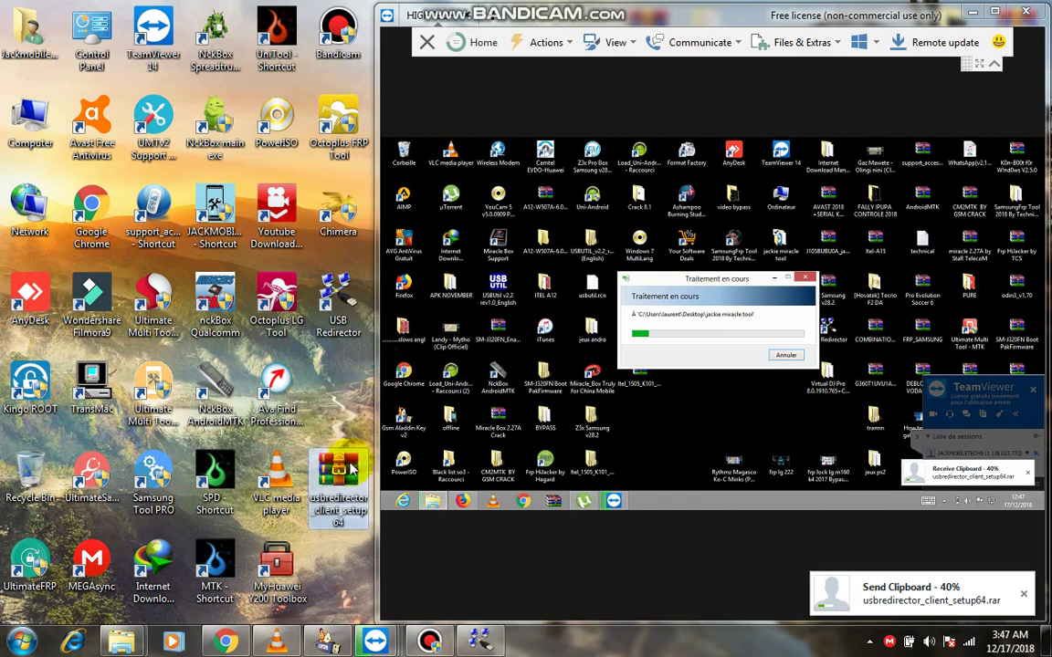
right_click(339, 494)
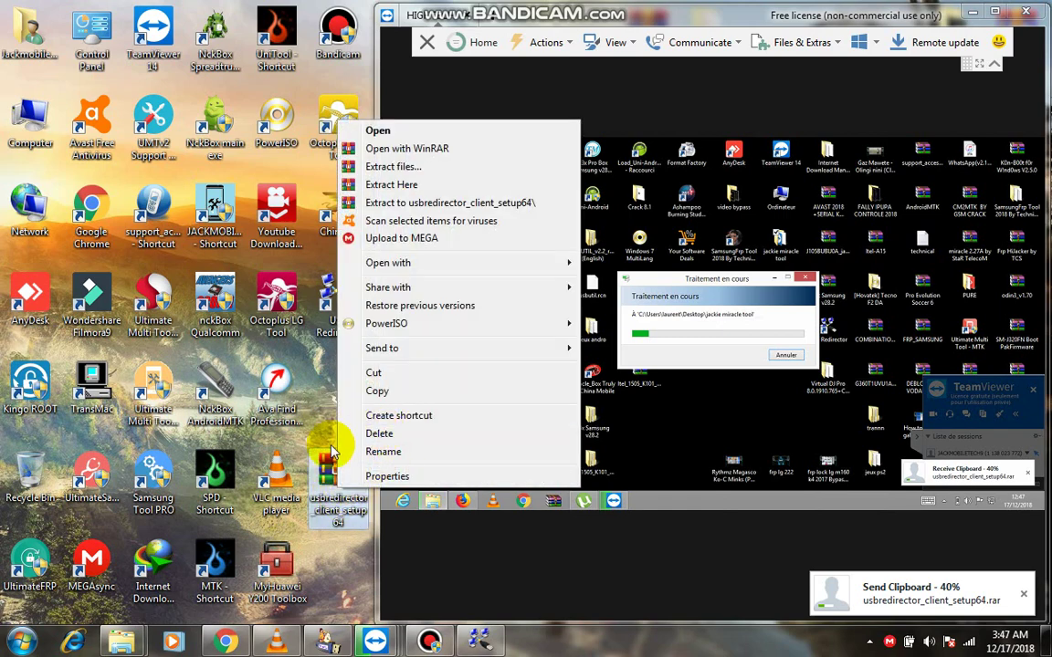
click(339, 539)
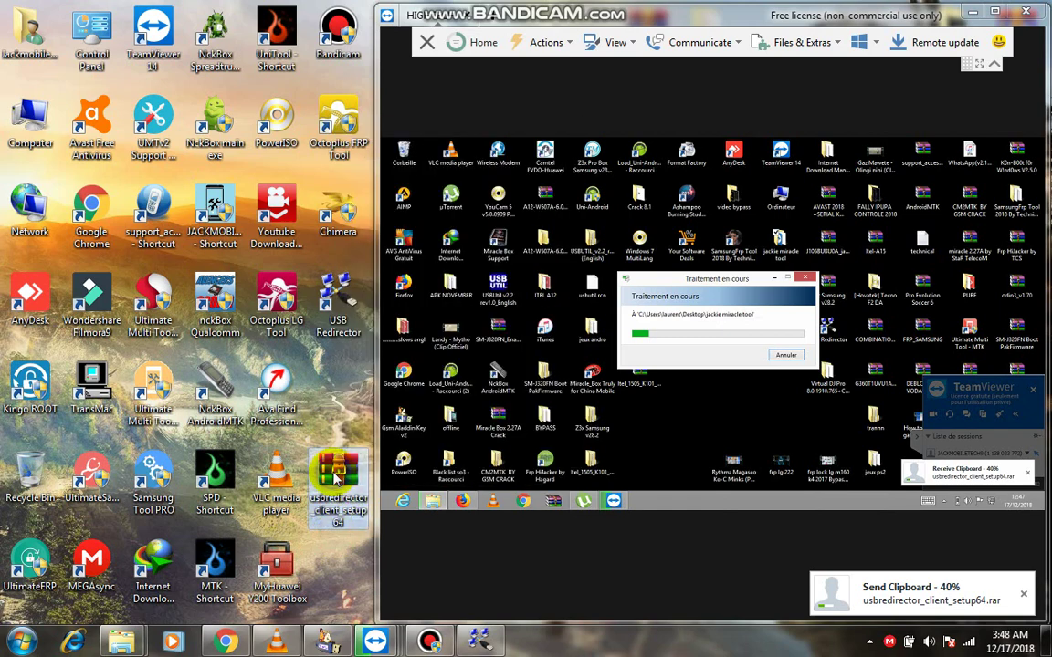
right_click(338, 476)
click(322, 403)
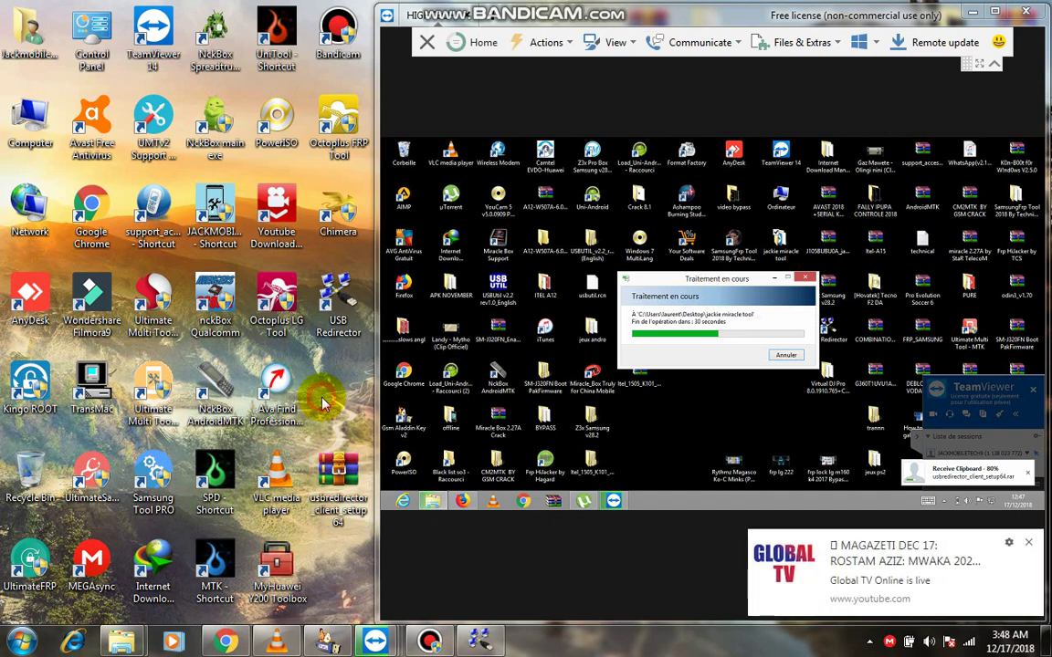
click(1028, 542)
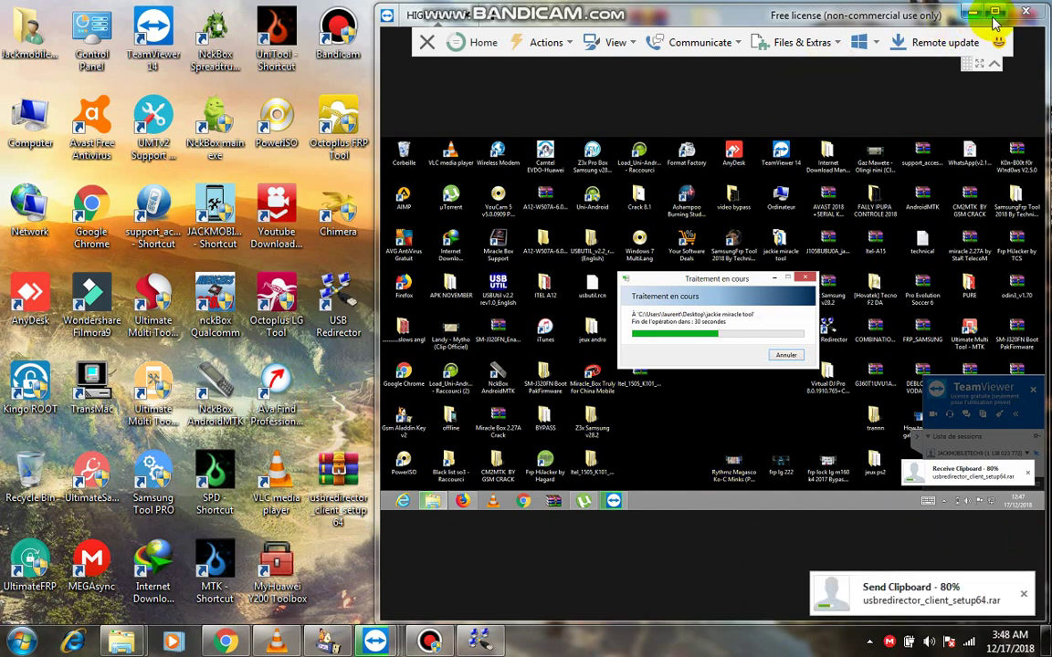
click(994, 11)
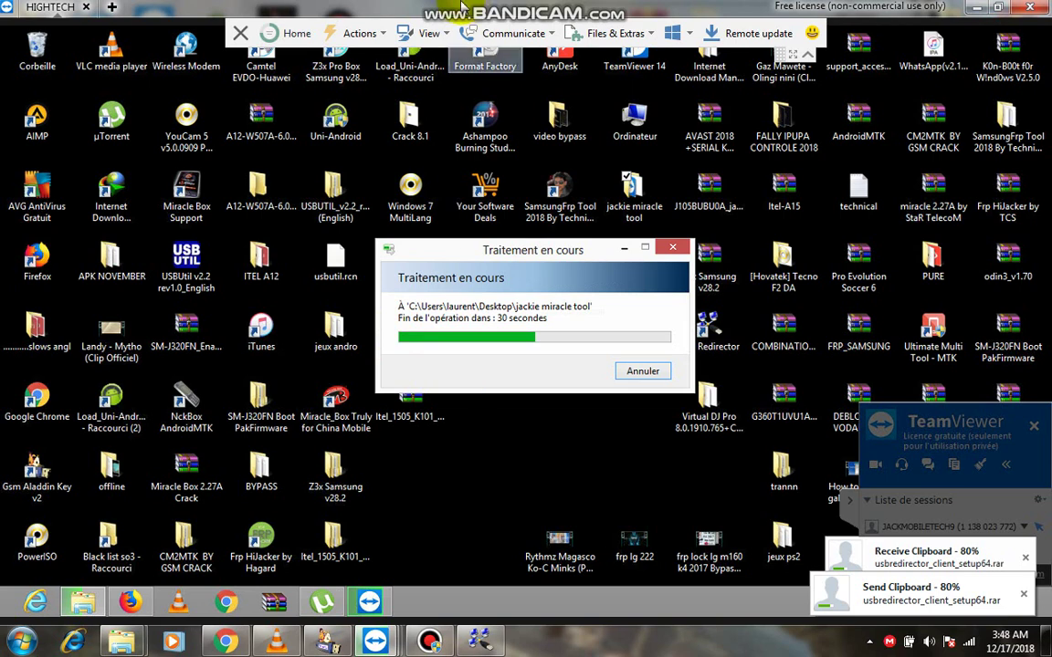
Open usbredirector_client_setup64.rar from the jackie miracle tool folder in WinRAR and run its setup .exe.
double_click(301, 7)
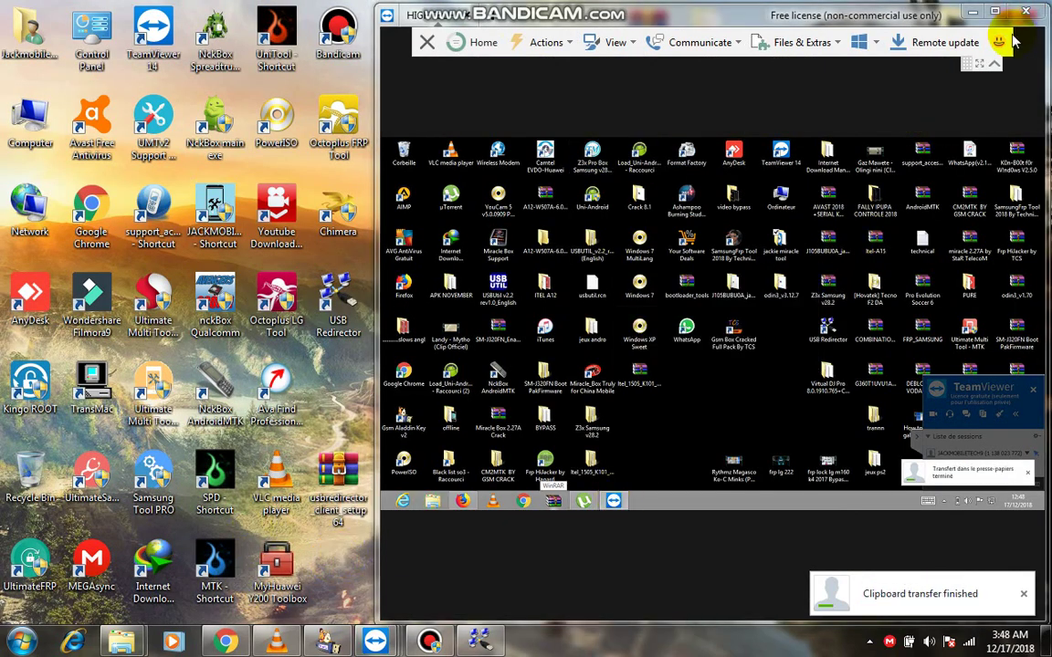
click(995, 10)
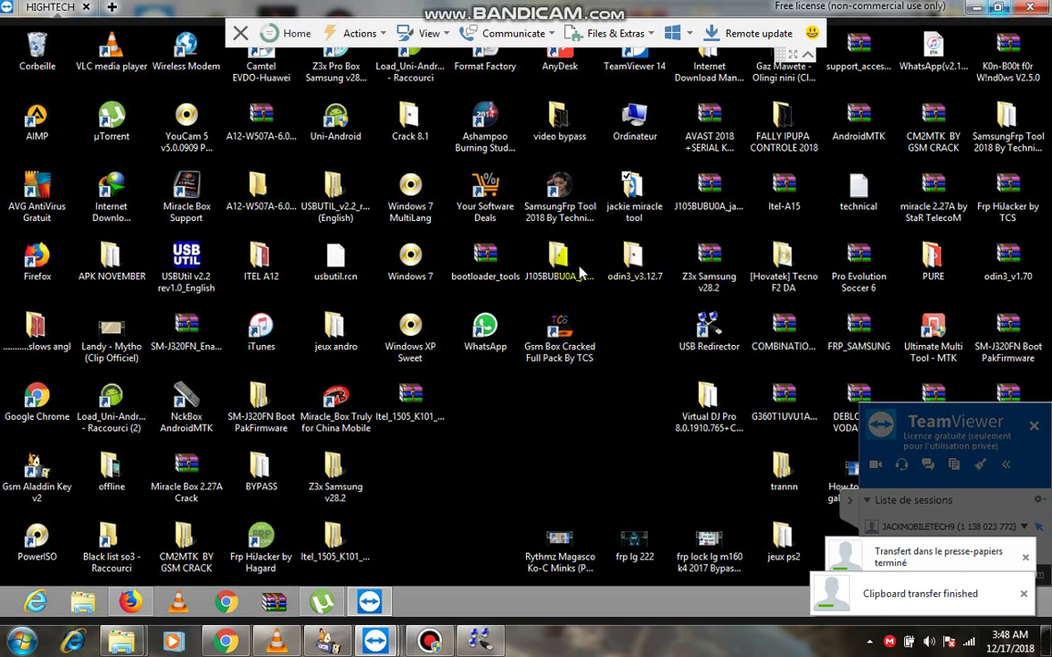
click(639, 216)
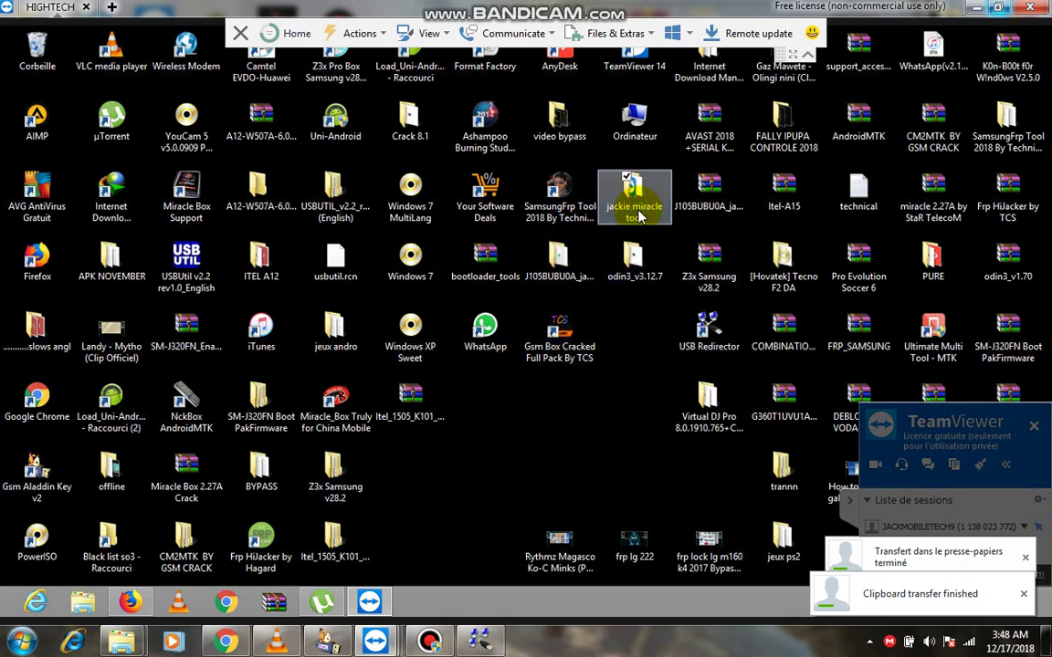
double_click(640, 217)
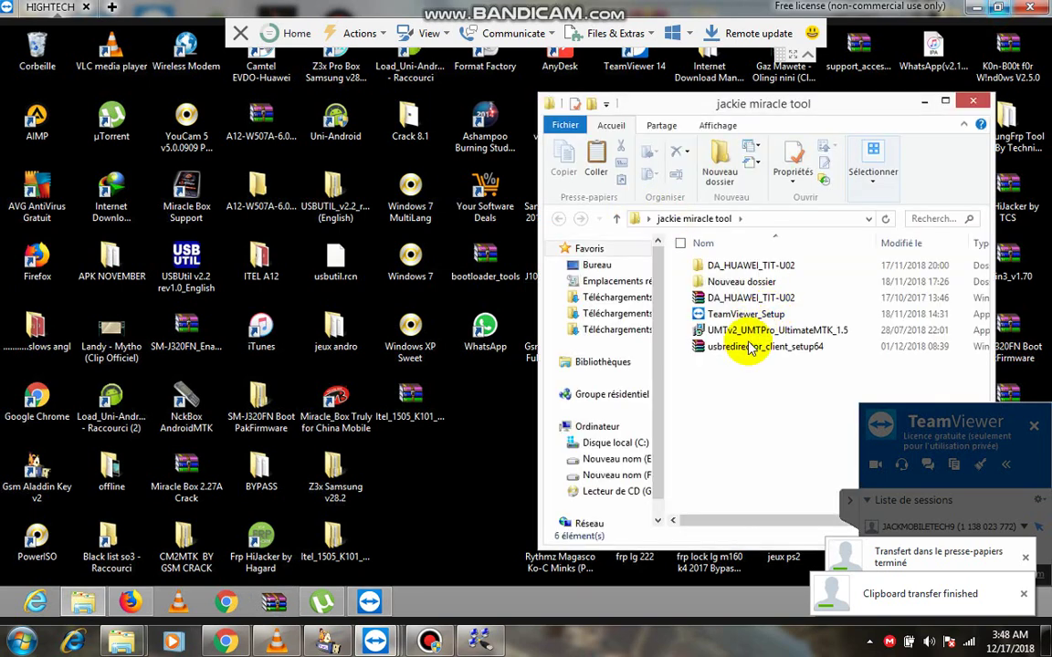
click(735, 352)
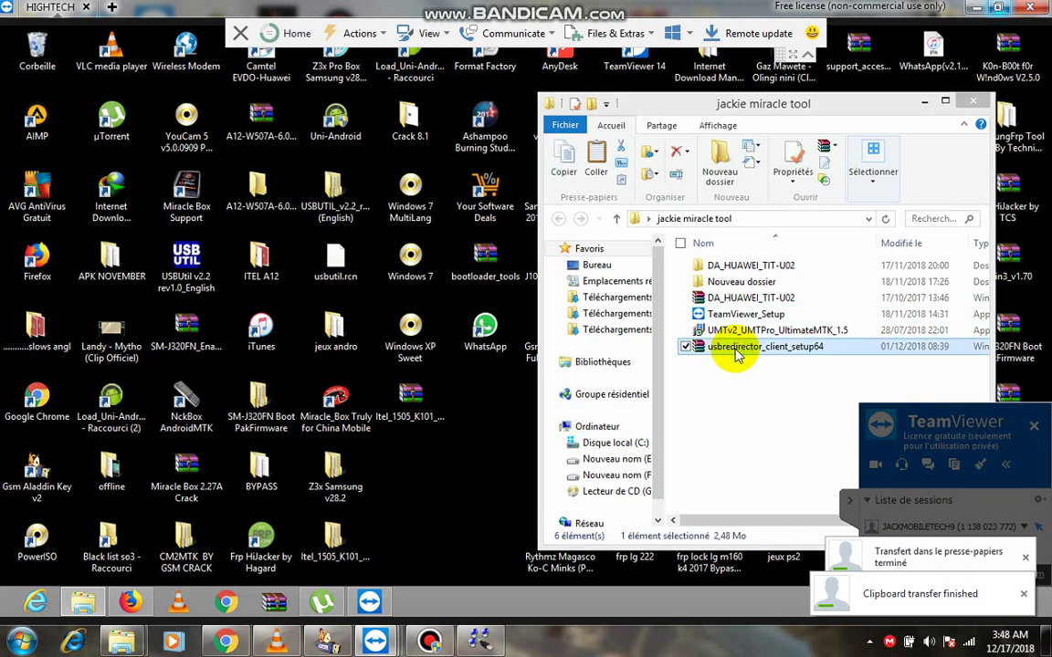
double_click(738, 352)
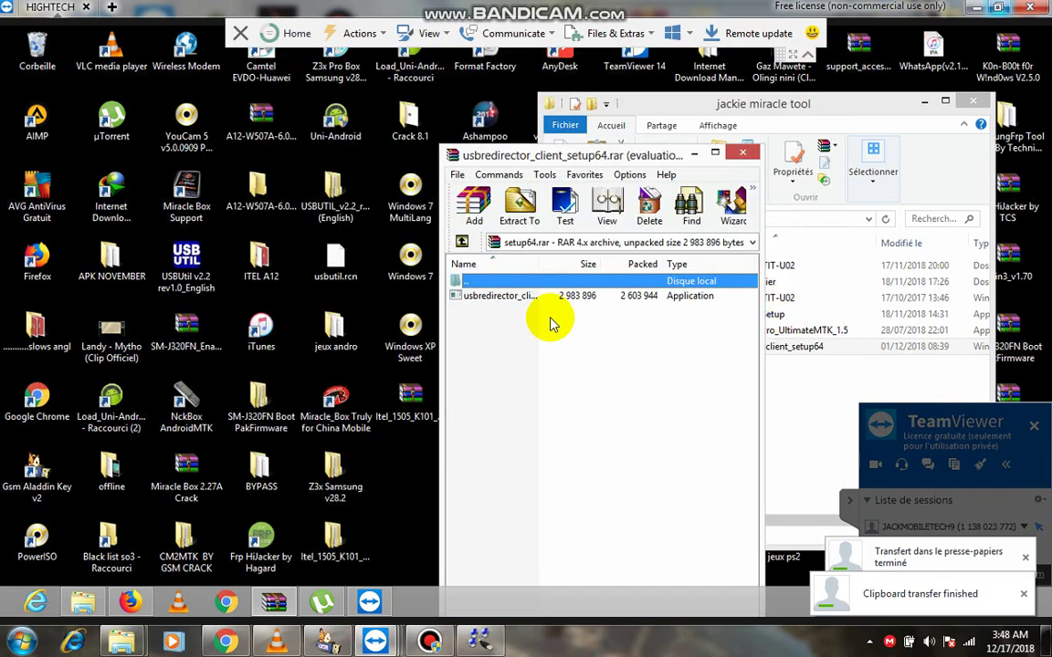
double_click(537, 300)
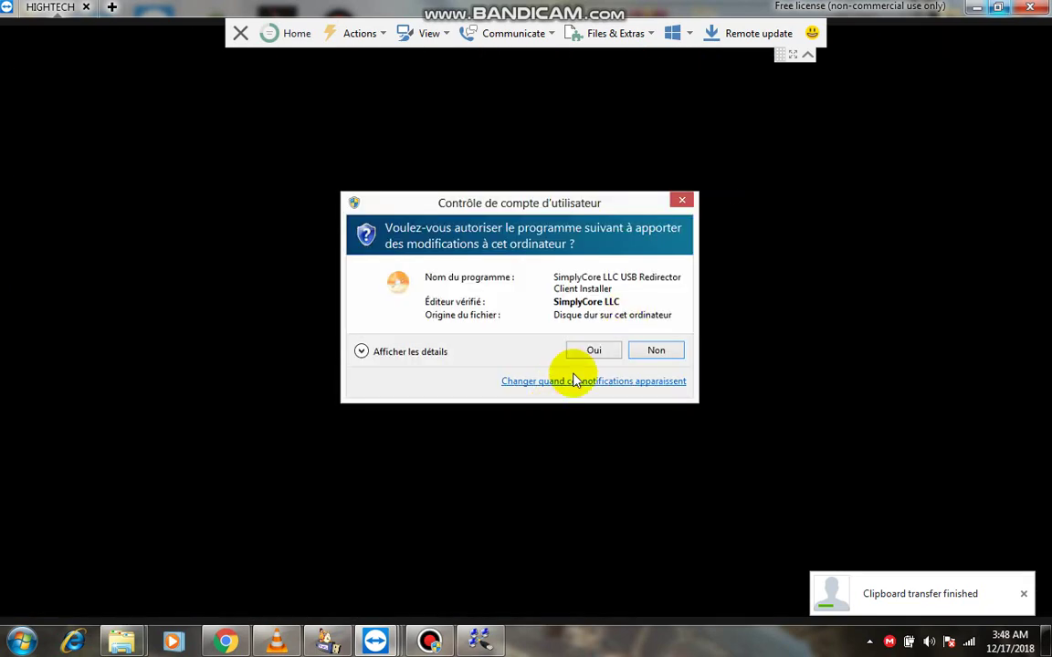
Approve the User Account Control prompt with Oui so the USB Redirector Client installer runs.
click(594, 350)
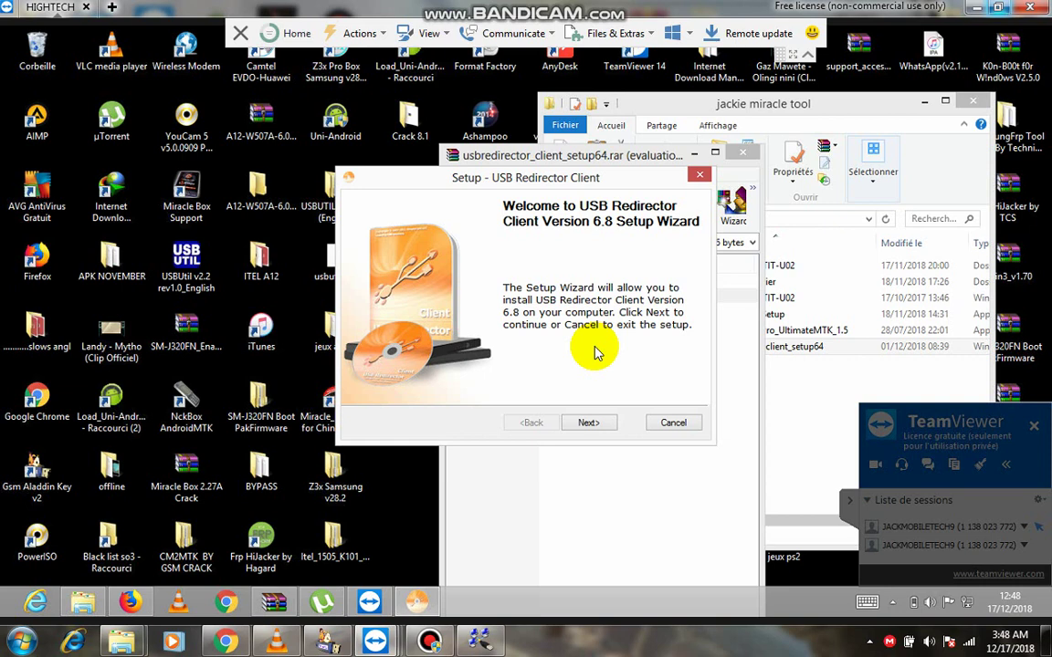
Accept the license and install USB Redirector Client with the default folder and Start Menu settings.
click(594, 426)
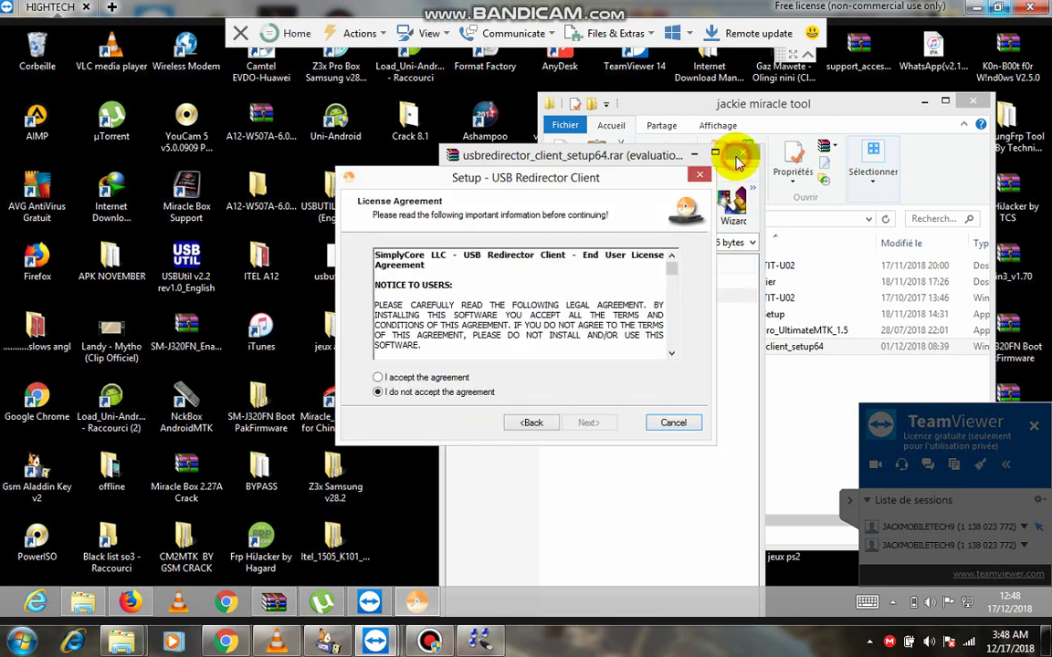
click(738, 157)
click(440, 378)
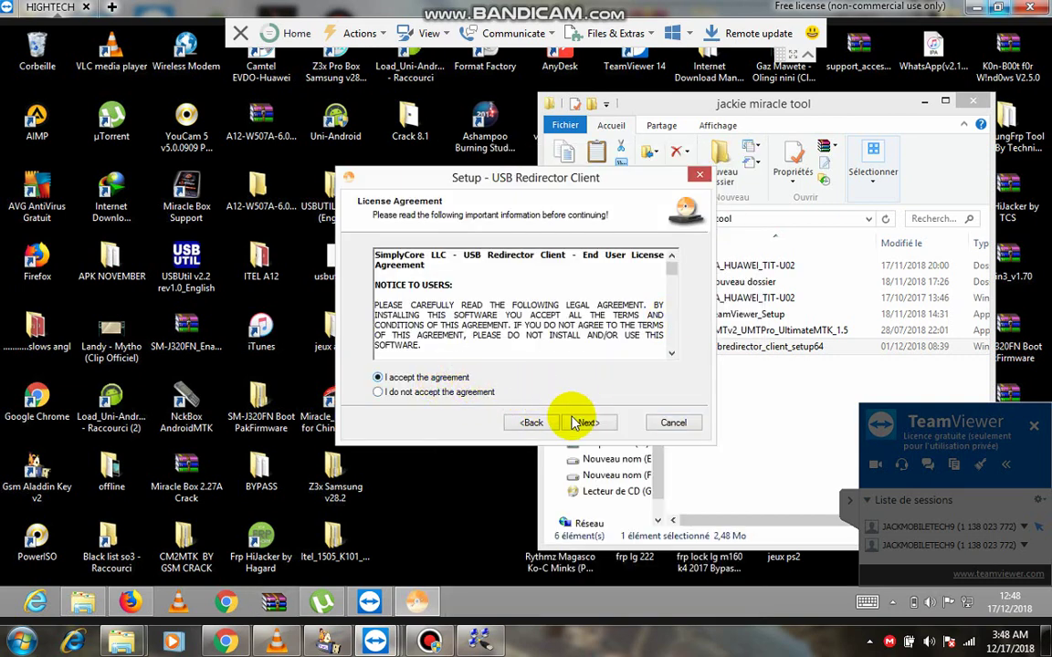
click(587, 426)
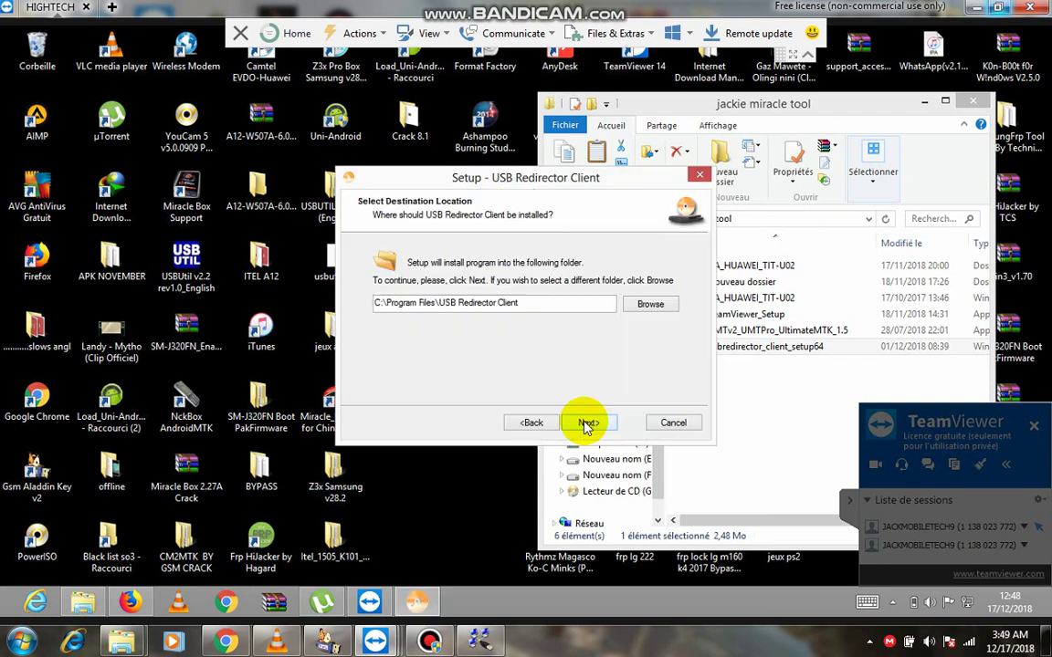
click(590, 424)
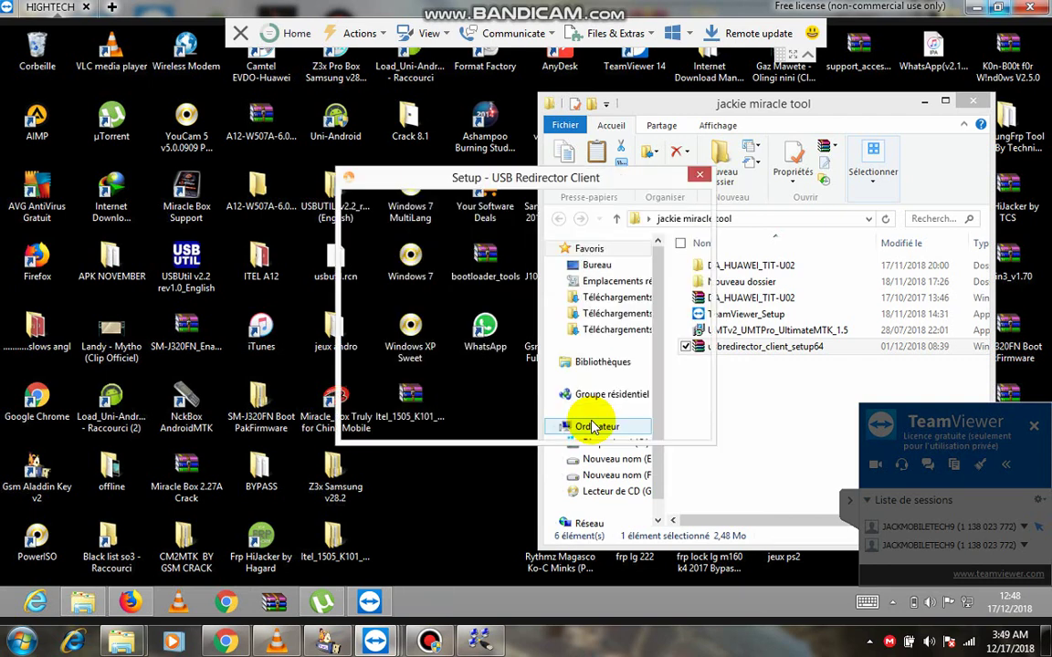
click(592, 423)
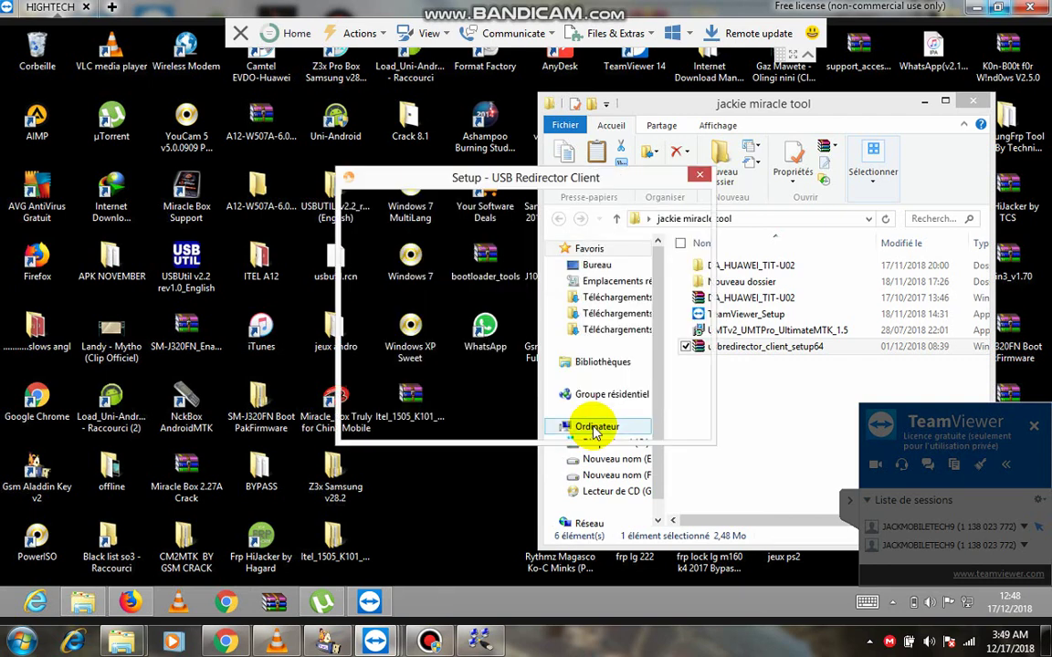
click(591, 426)
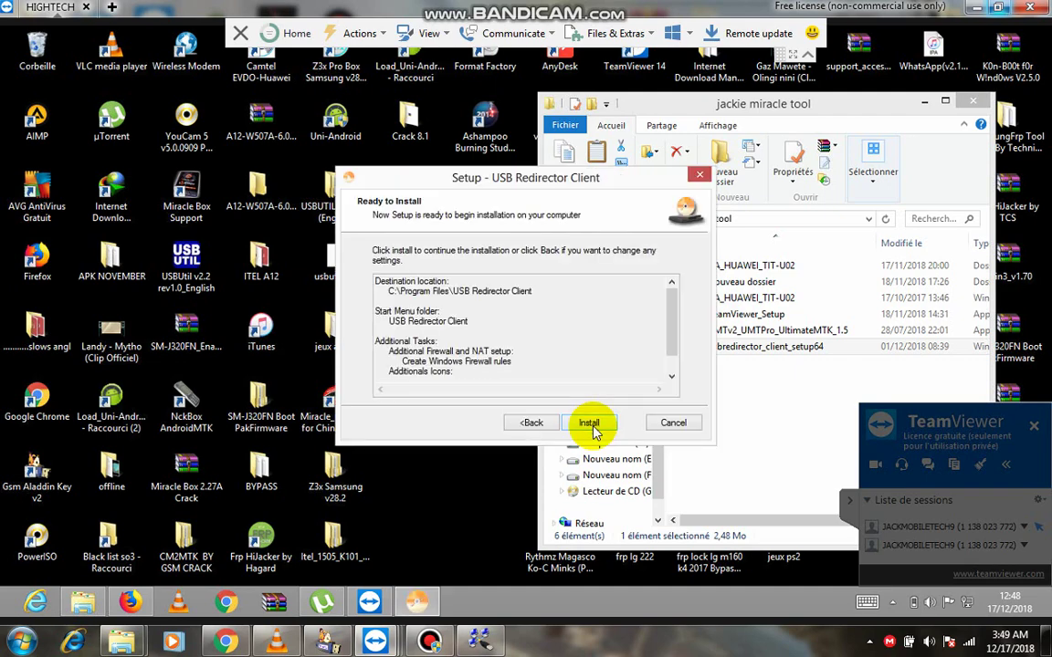
click(592, 425)
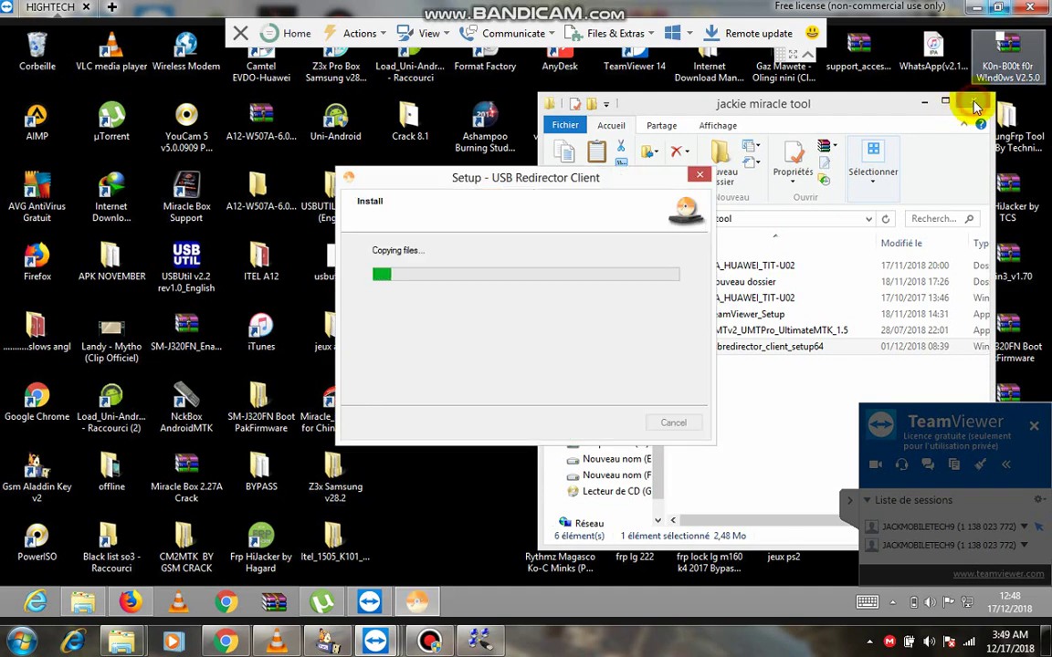
Close the jackie miracle tool folder and copy this PC's VPN Your IP address.
click(968, 105)
click(974, 103)
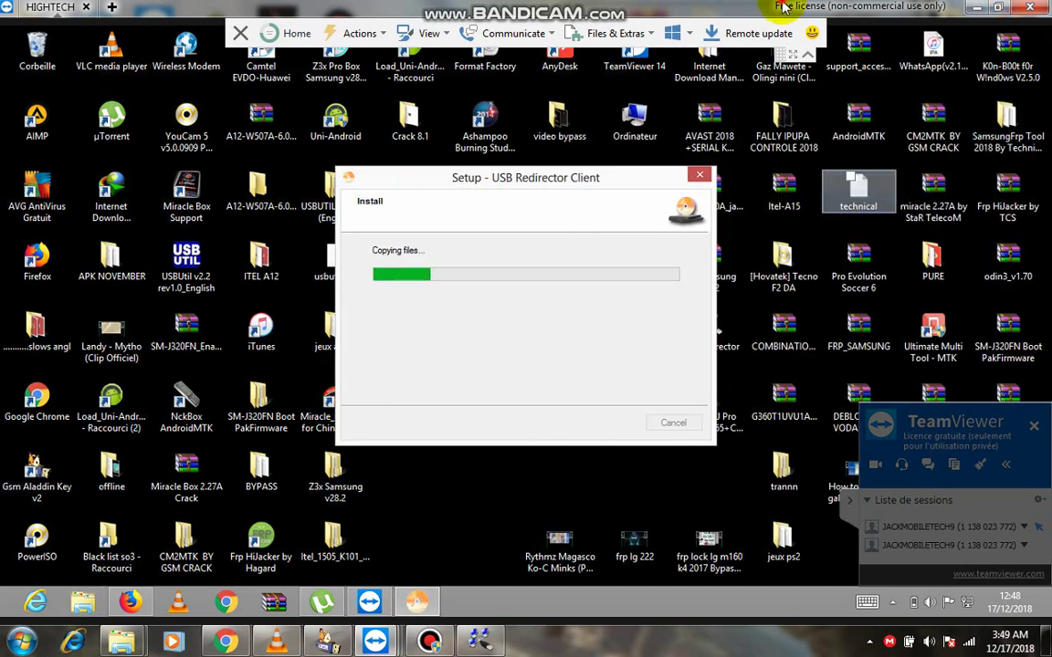
click(998, 6)
mouse_move(437, 595)
click(548, 567)
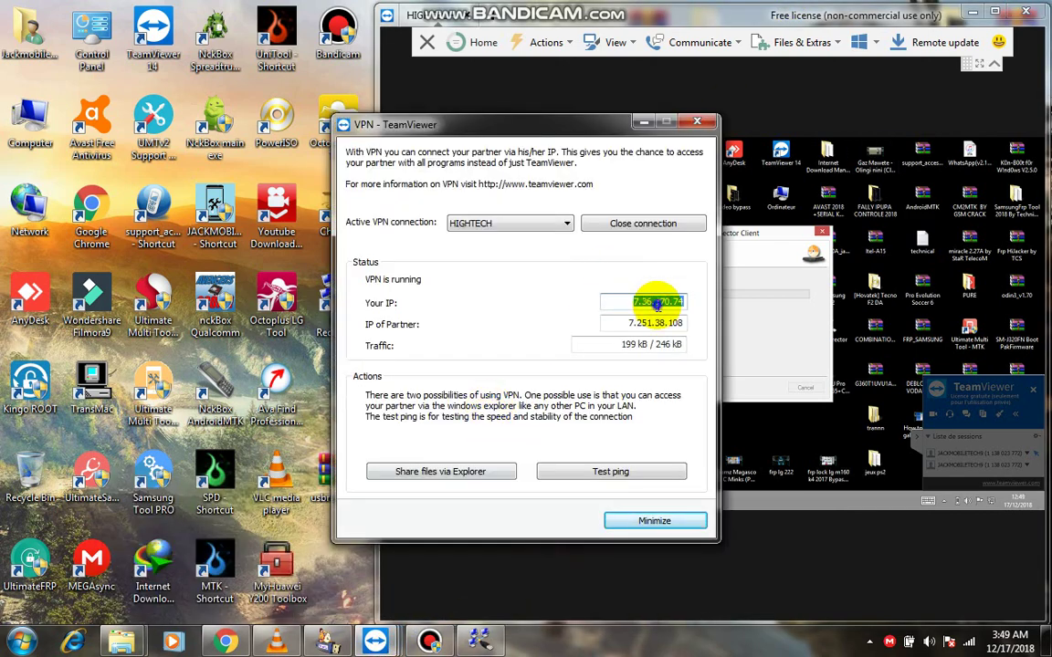
right_click(658, 306)
click(698, 354)
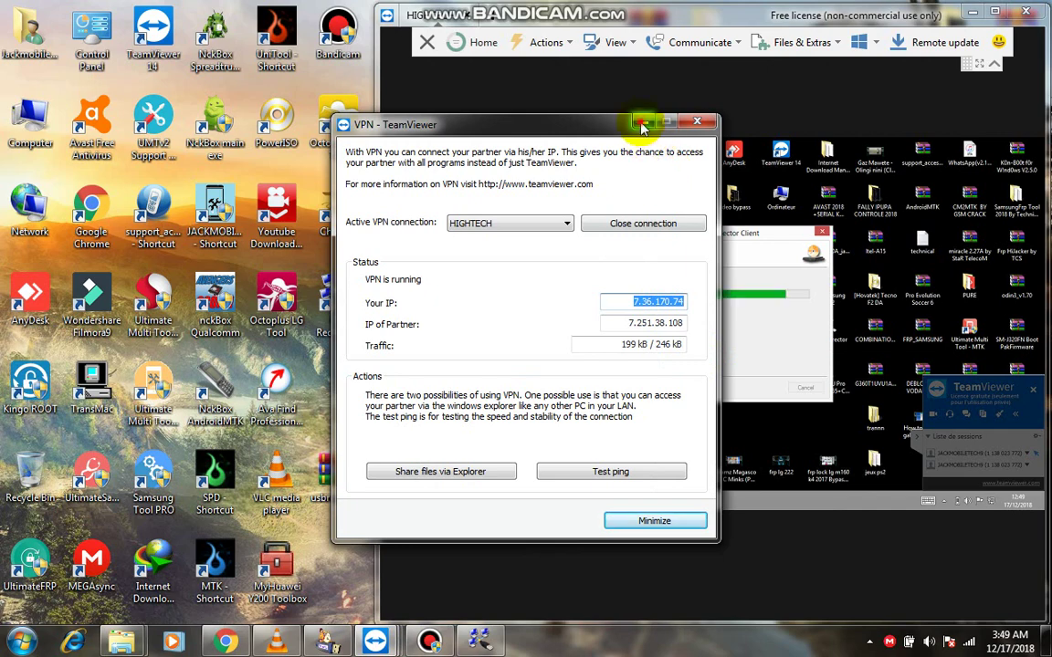
click(642, 124)
click(995, 13)
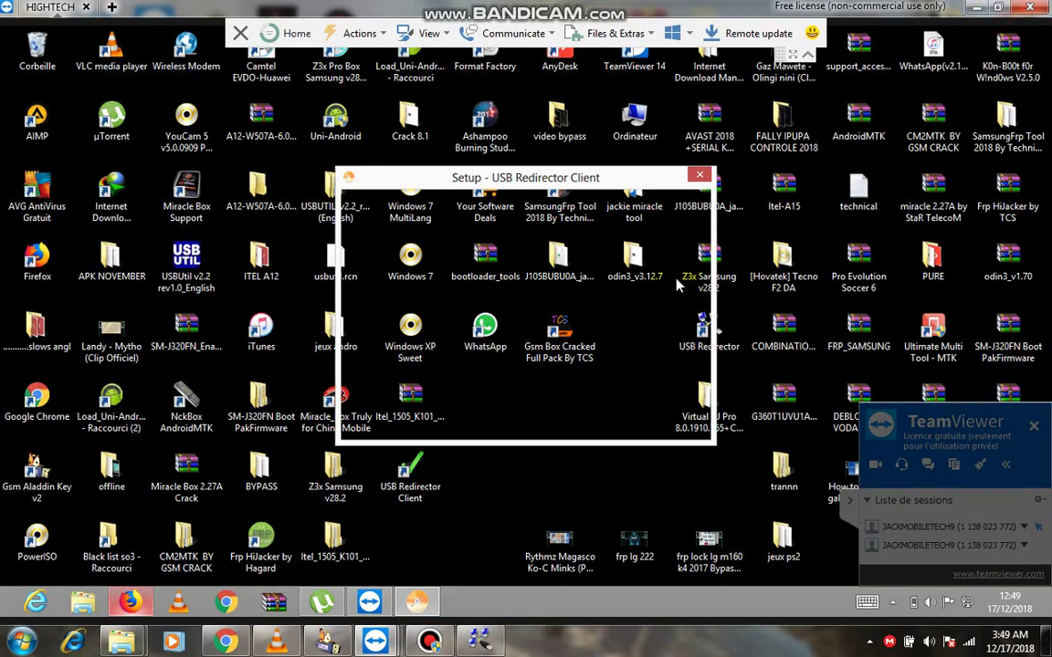
Finish the setup, cancel closing the Firefox tabs, and minimize Firefox to show the client.
click(669, 423)
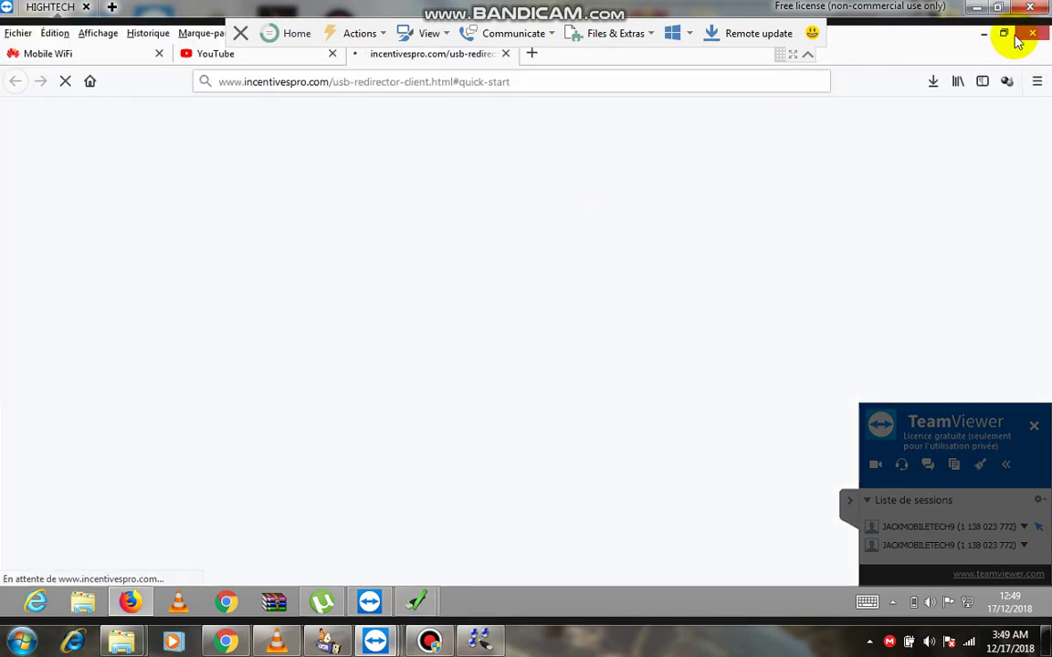
click(1030, 37)
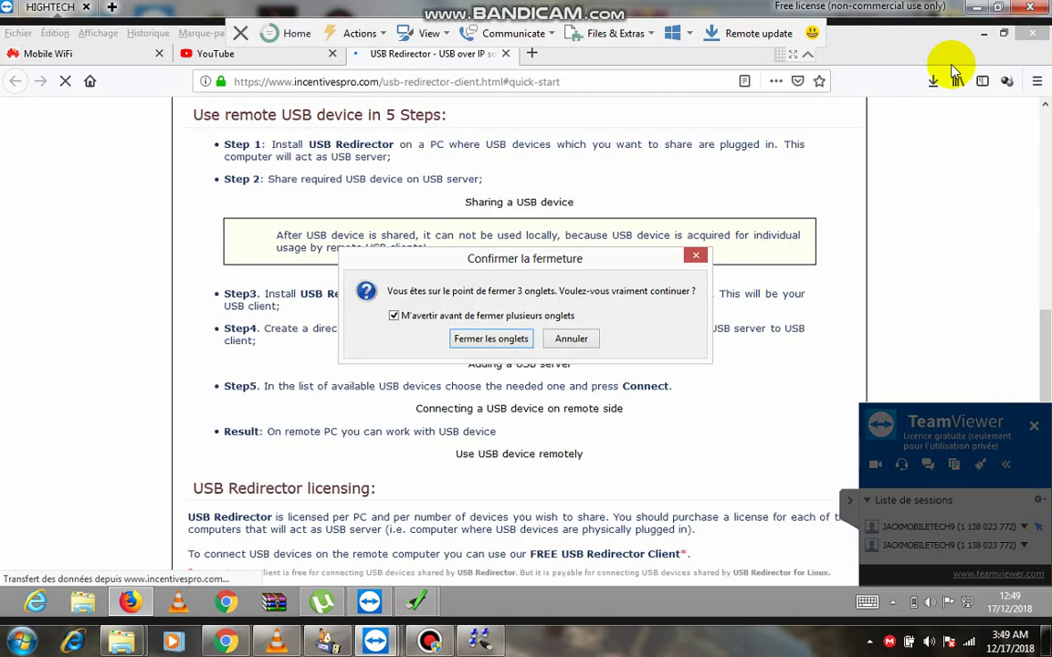
key(Escape)
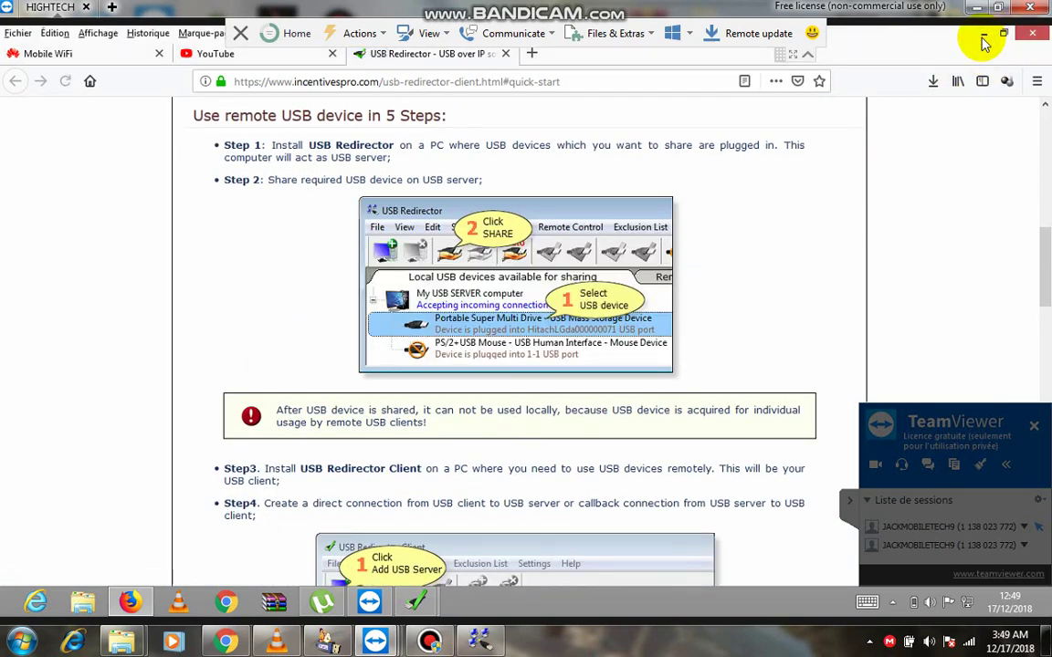
click(983, 39)
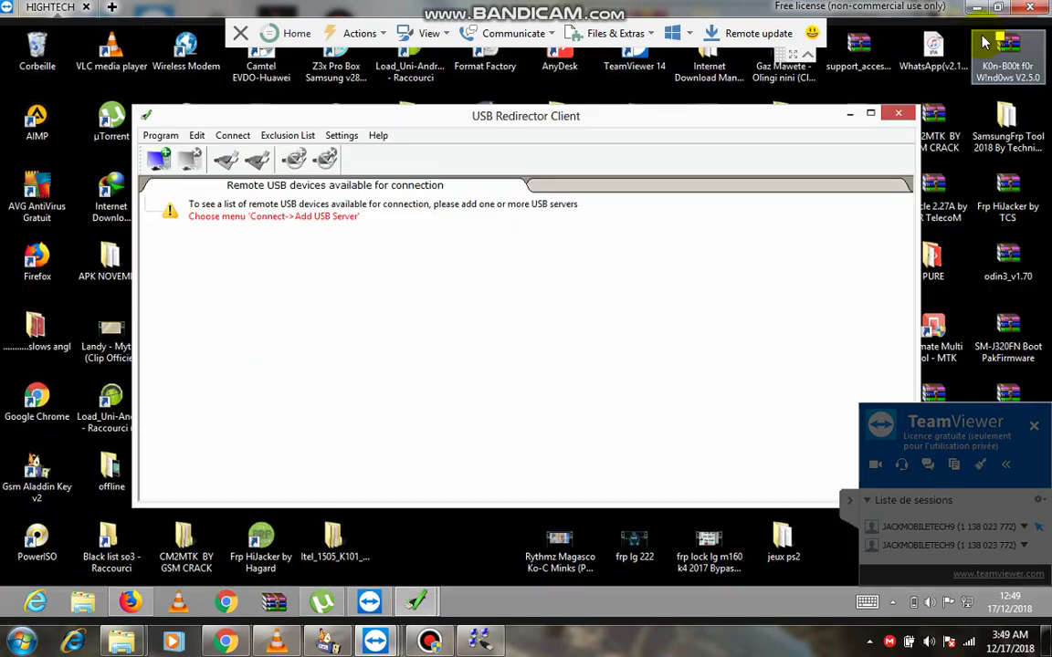
Open Add USB Server and copy the VPN Your IP address from the VPN status window.
click(158, 161)
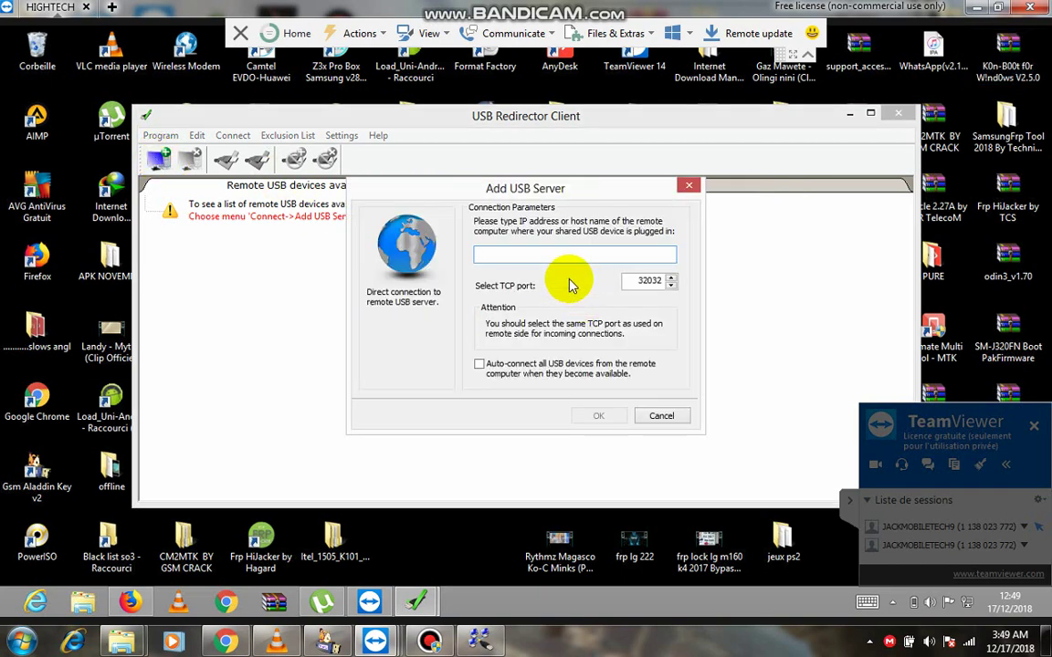
click(498, 263)
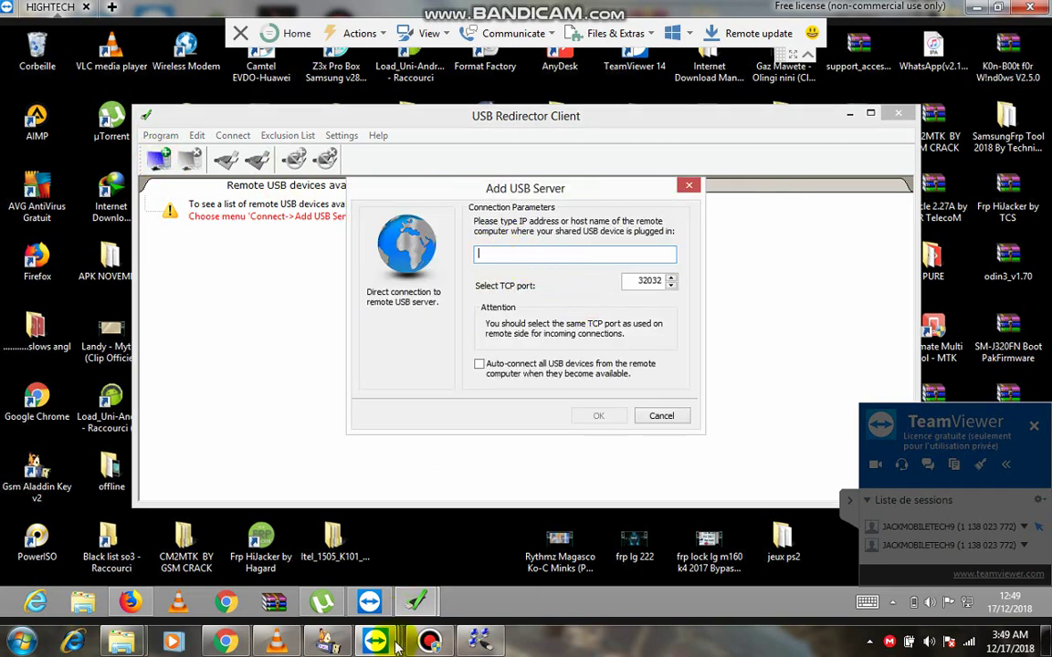
mouse_move(379, 642)
click(547, 529)
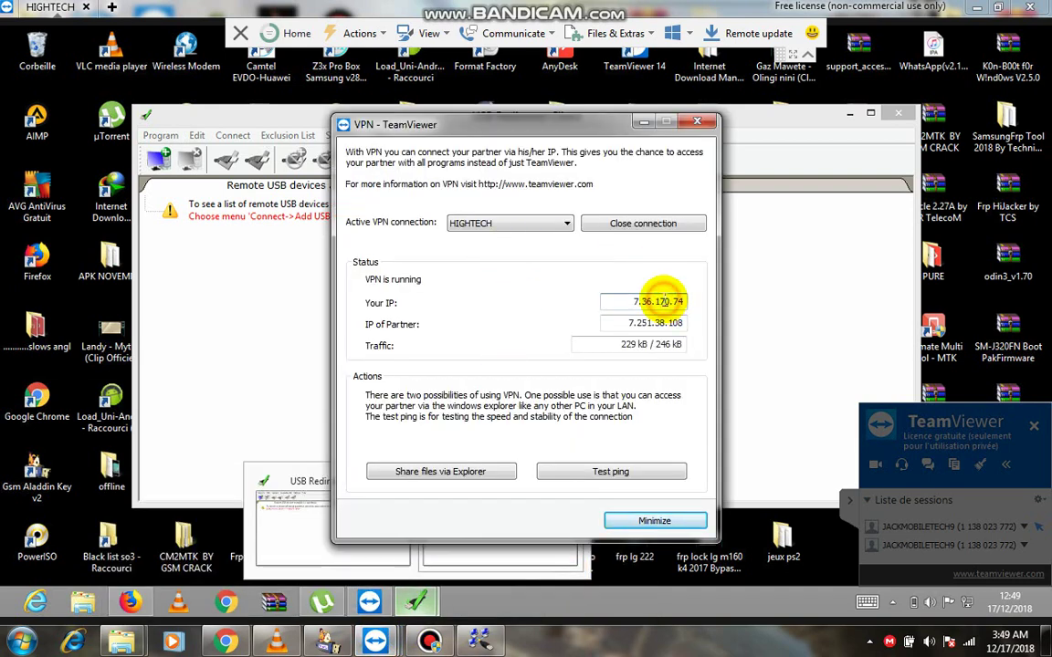
click(662, 301)
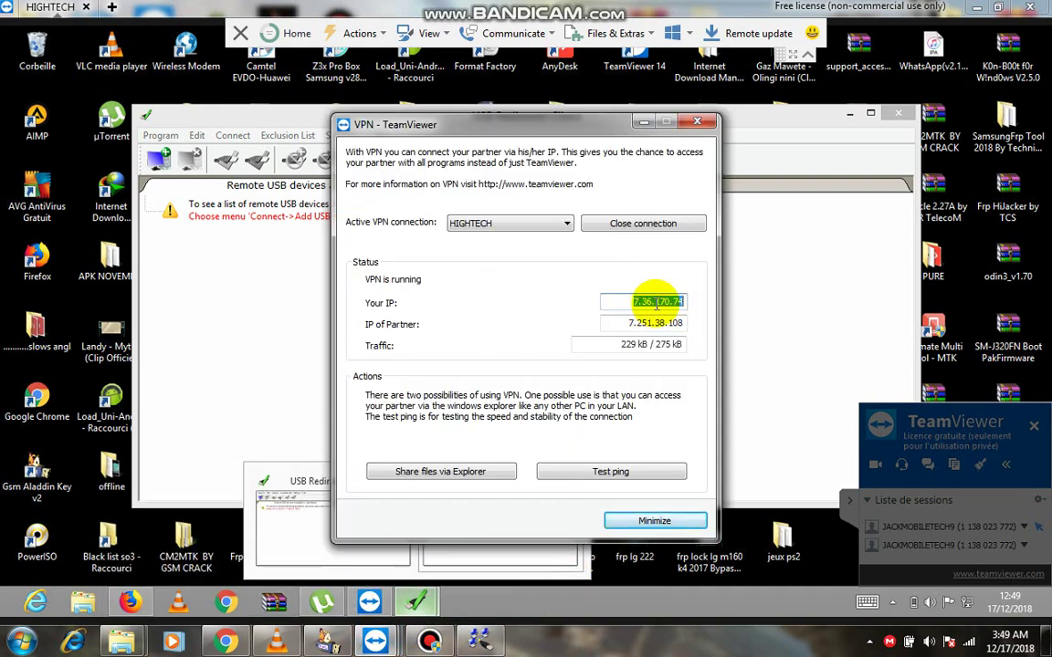
right_click(648, 308)
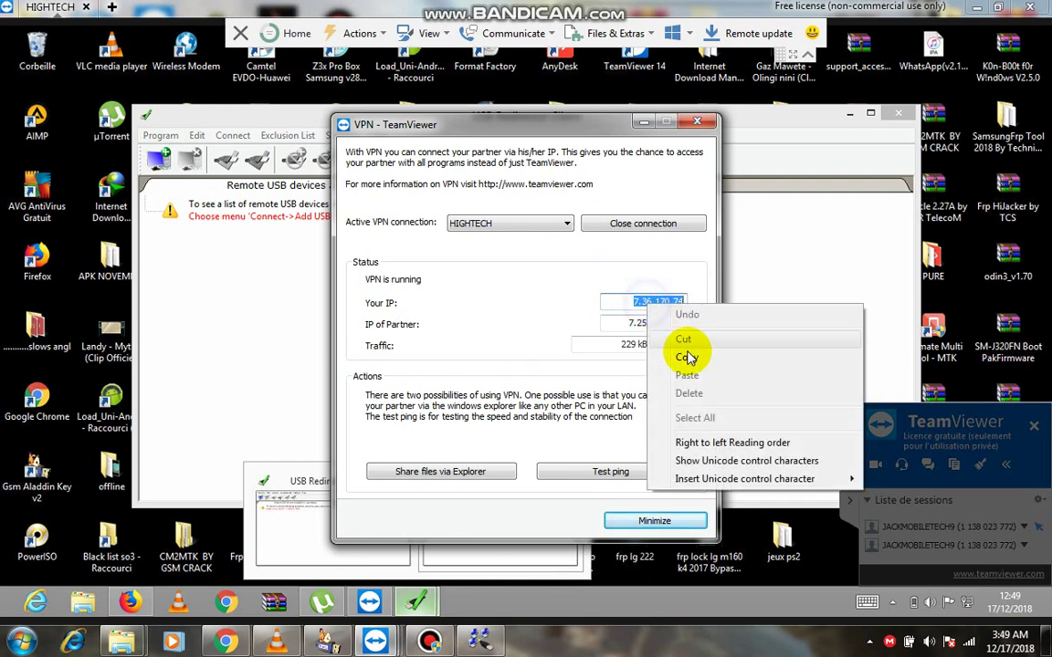
click(681, 353)
click(644, 123)
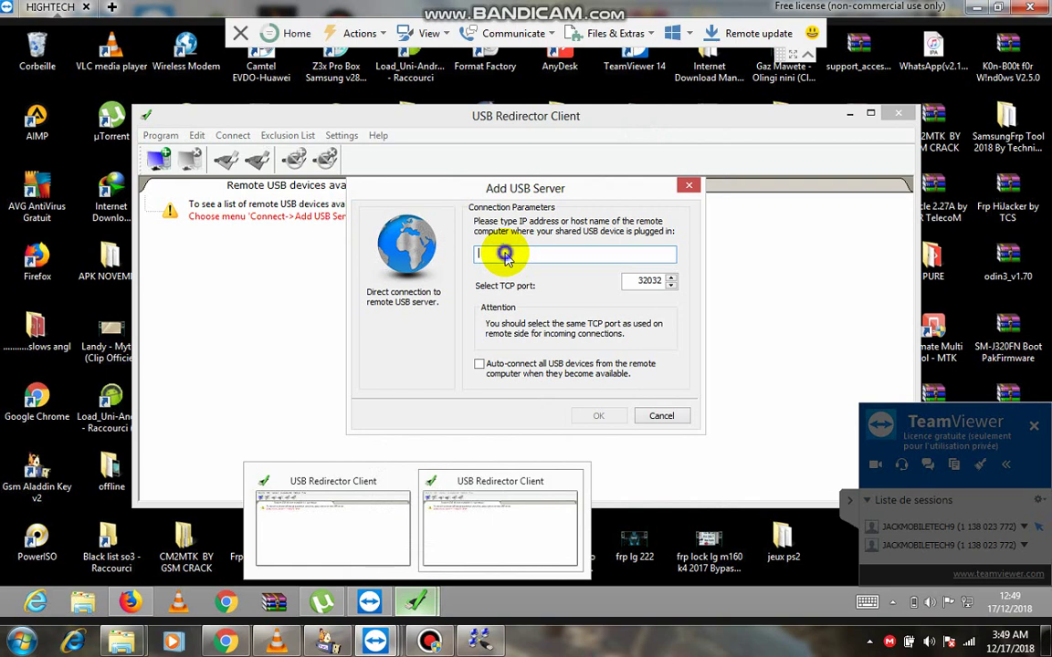
Paste 7.36.170.74 as the server address, keep port 32032, and confirm with OK.
right_click(488, 256)
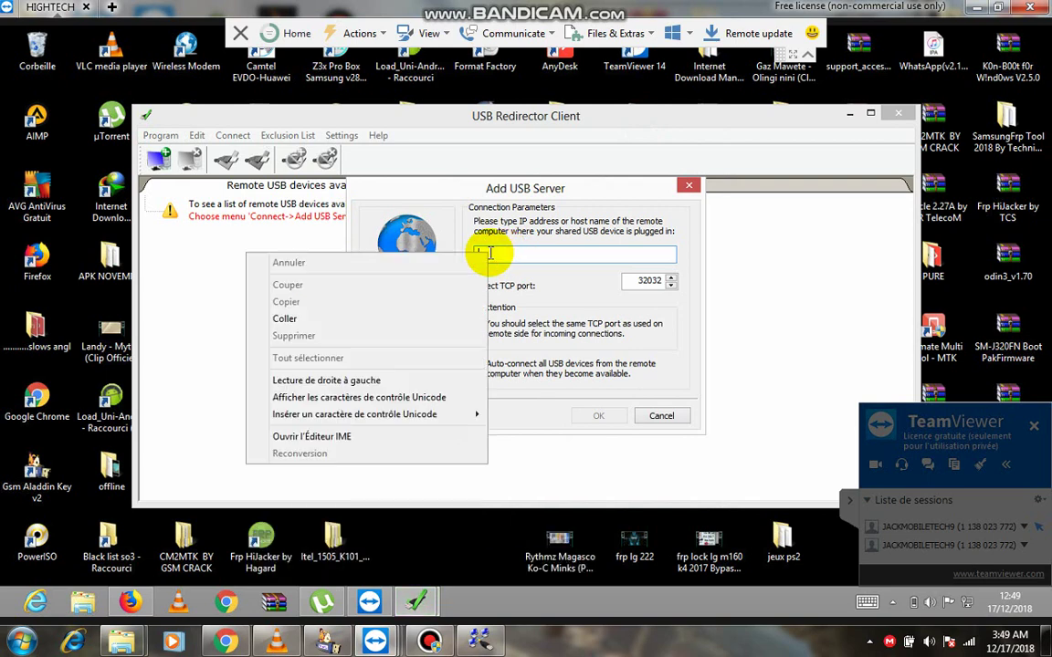
click(481, 256)
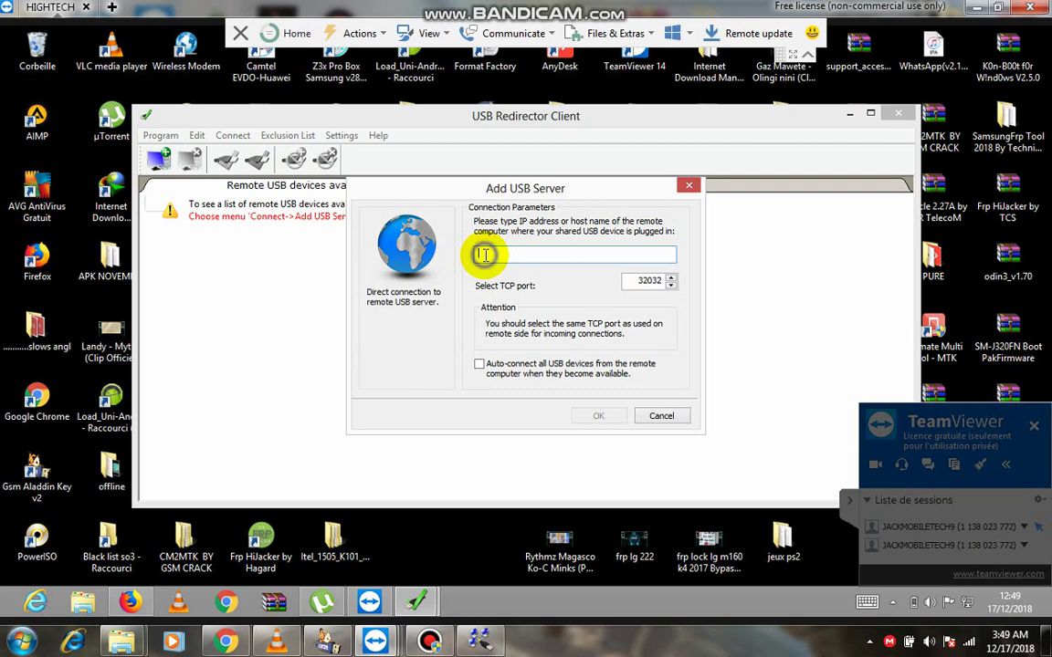
right_click(486, 256)
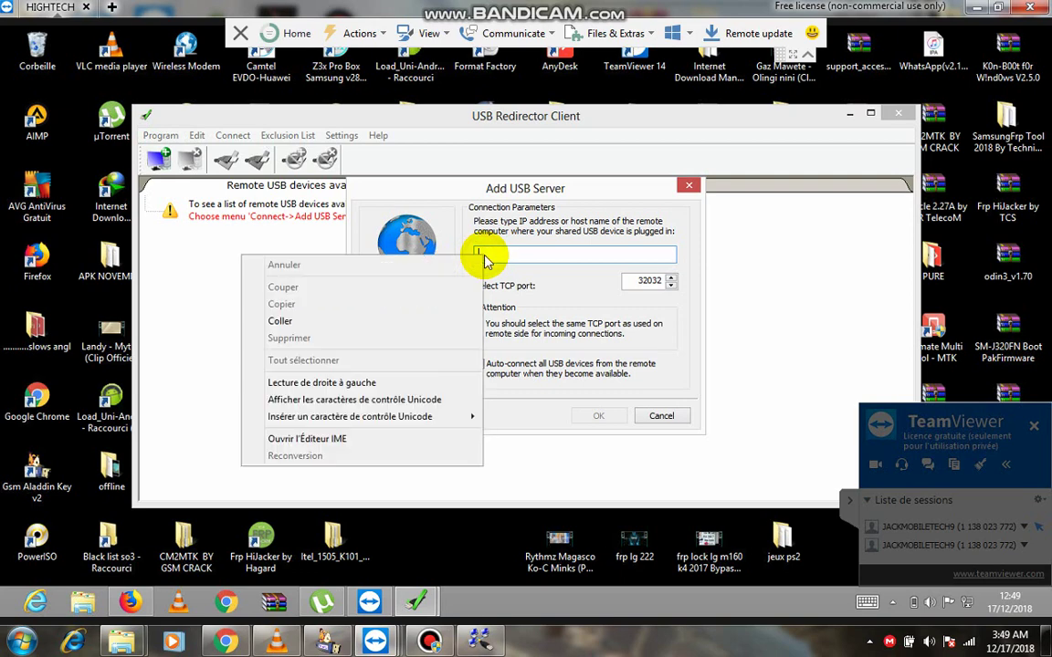
click(280, 322)
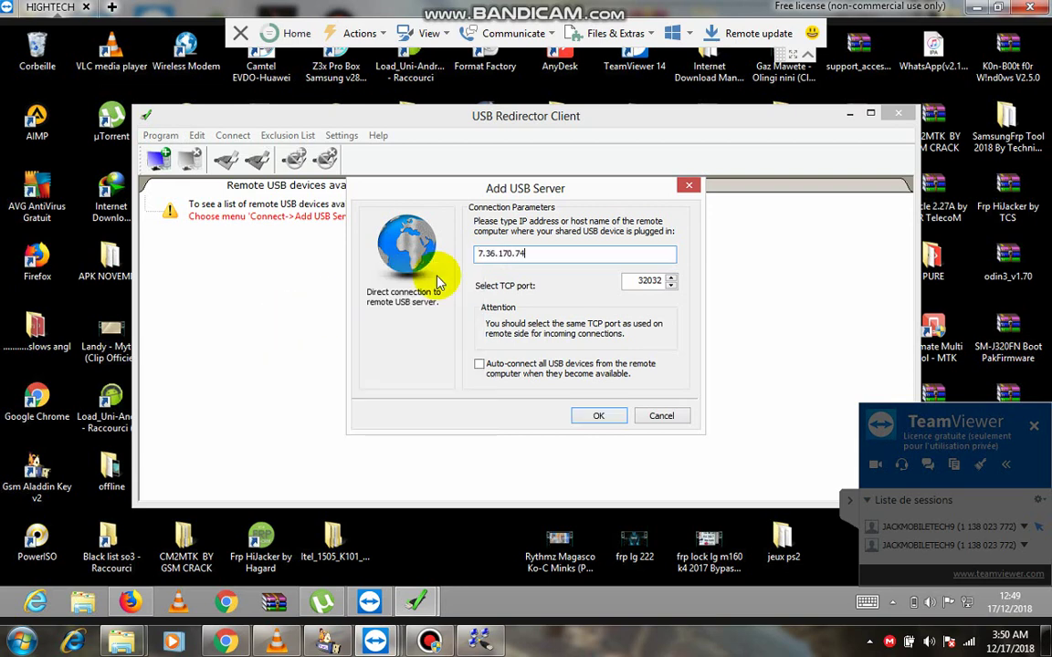
click(598, 417)
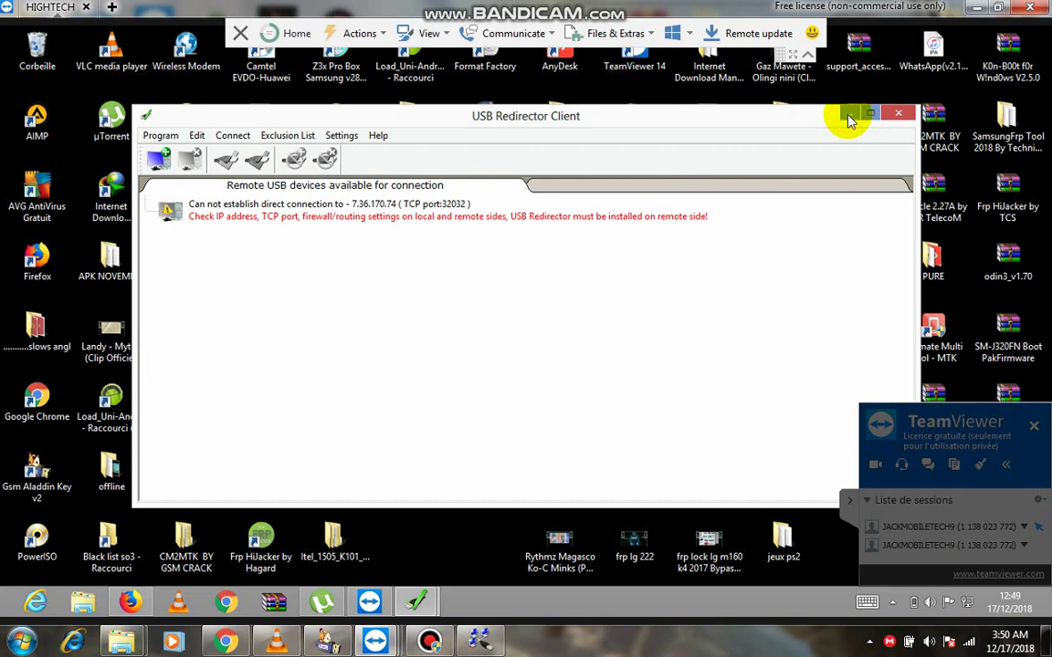
In the local USB Redirector, share the FT232R USB UART and EMV Smartcard Reader devices.
double_click(708, 8)
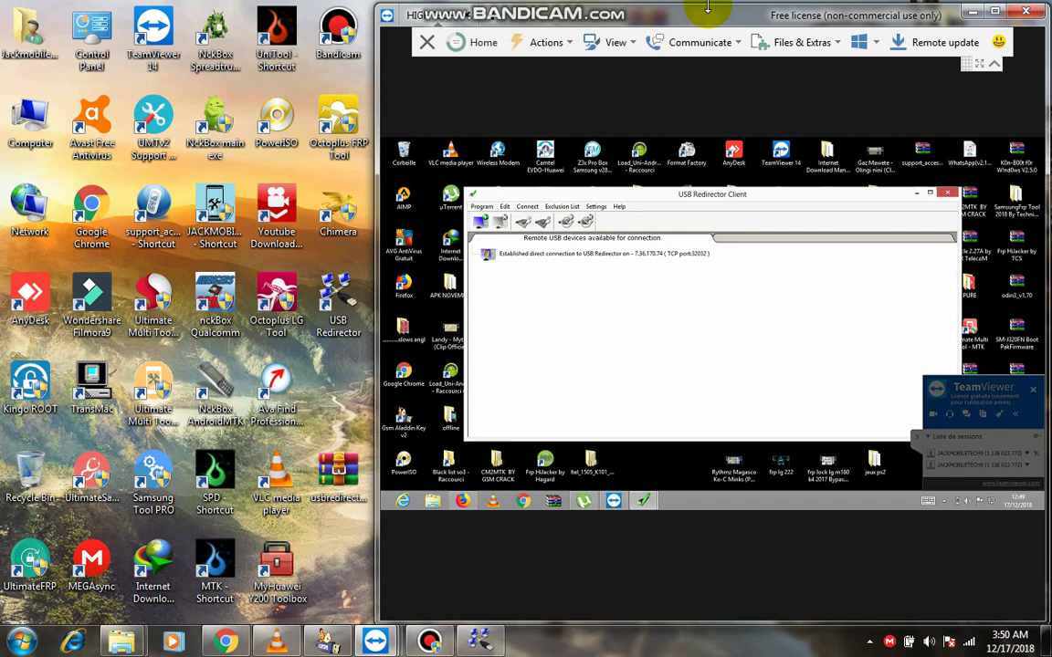
click(479, 642)
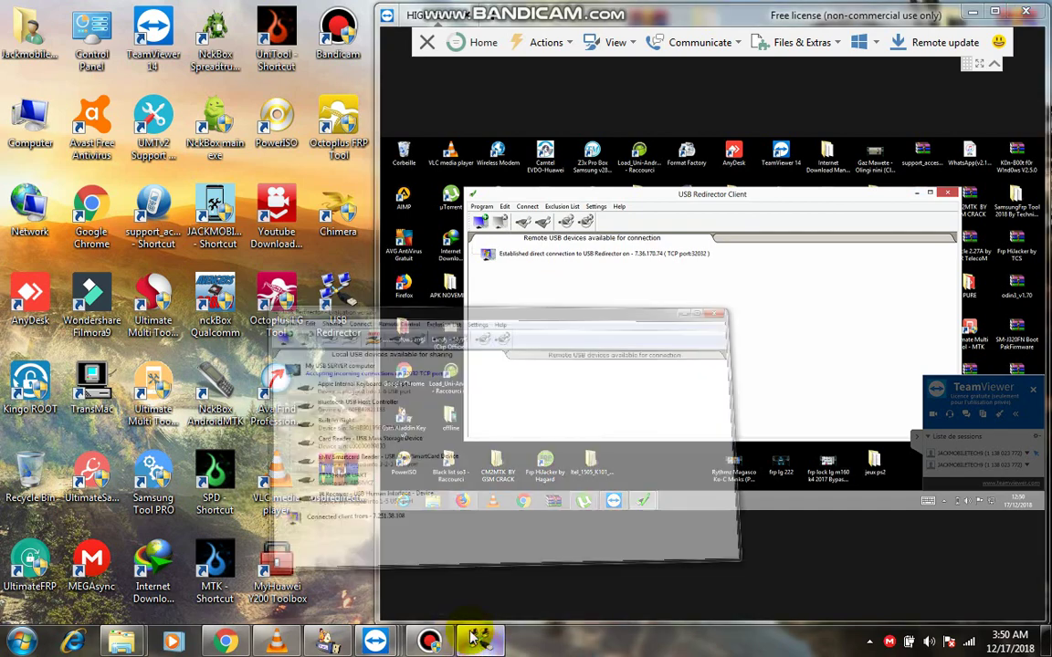
click(265, 449)
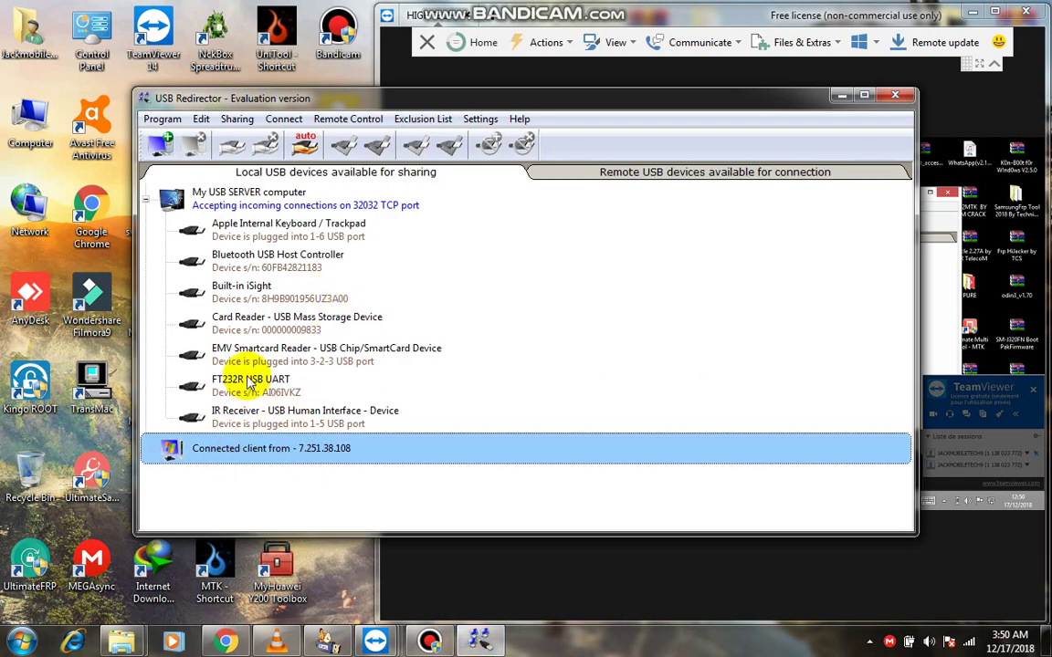
click(274, 383)
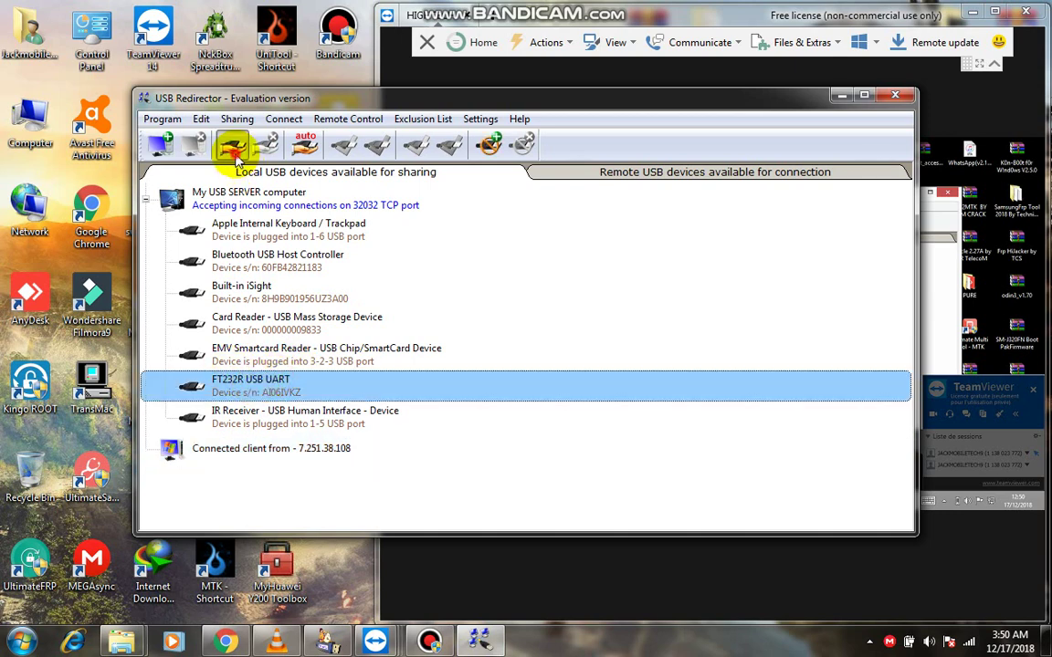
click(232, 144)
click(259, 352)
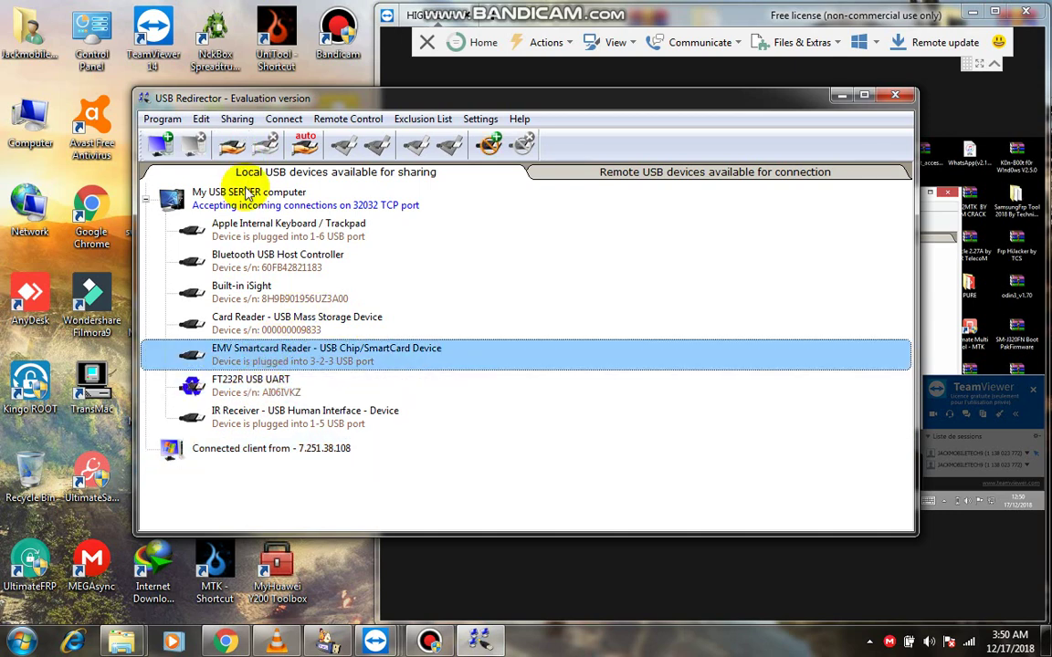
click(232, 146)
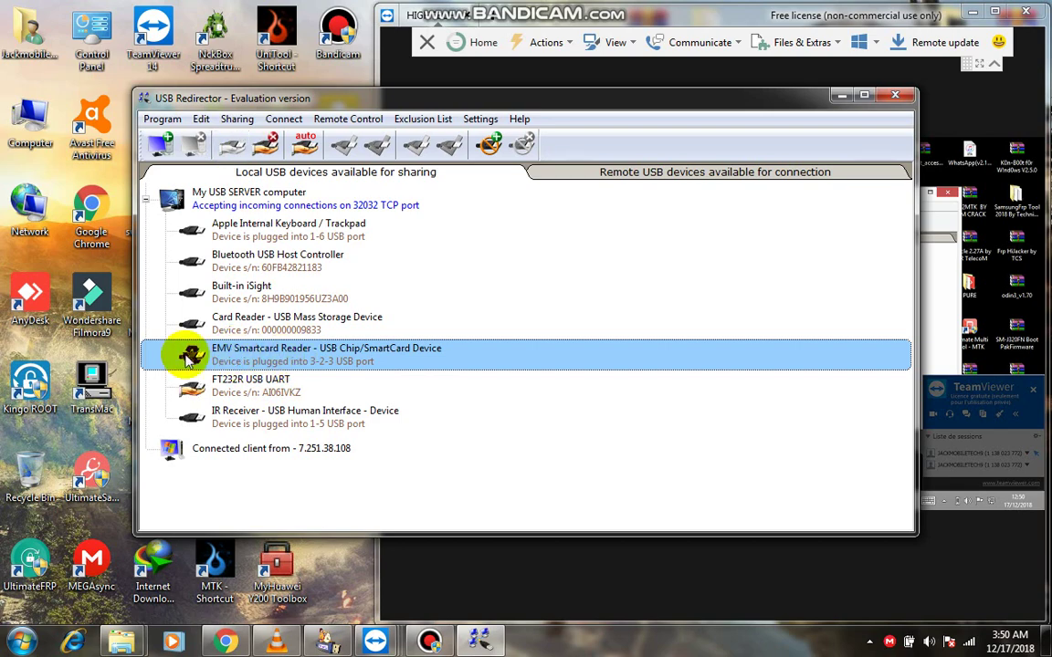
click(263, 383)
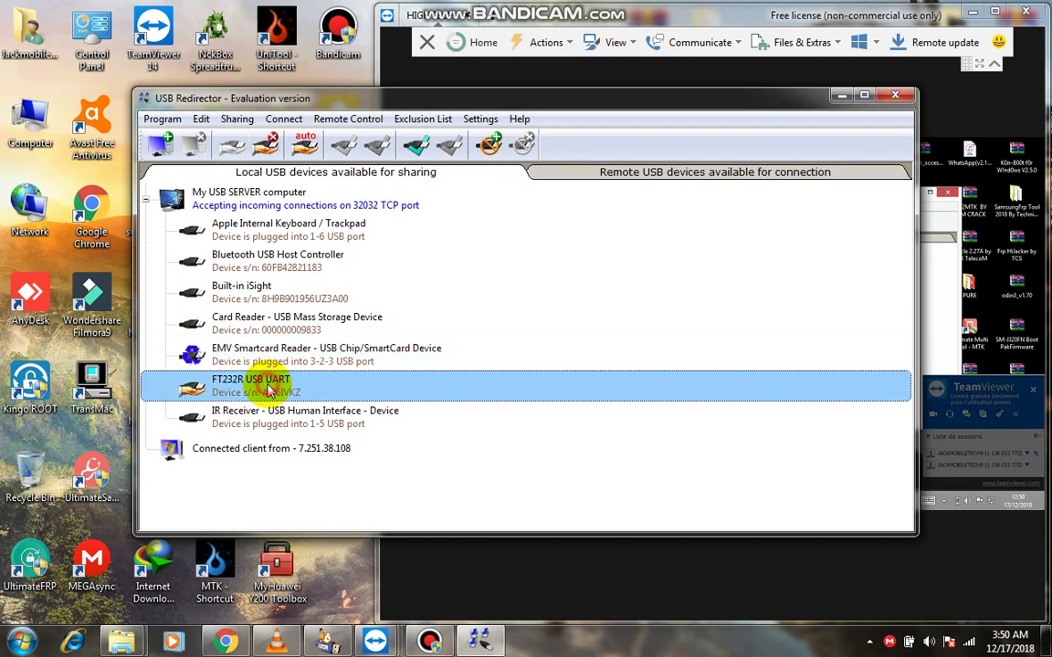
click(833, 100)
double_click(895, 11)
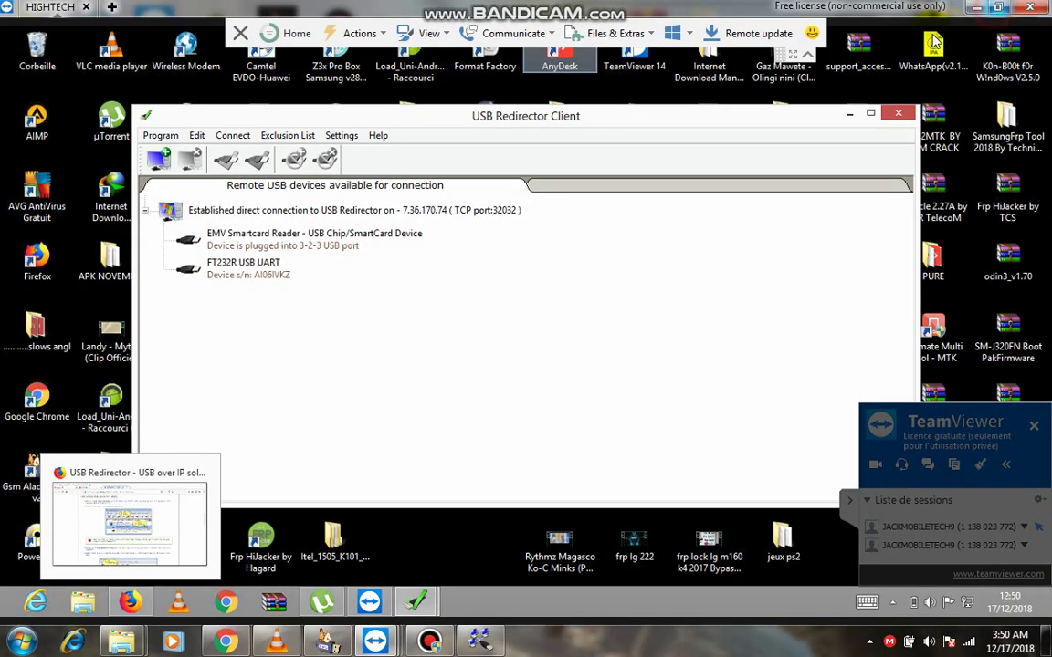
Connect the remote FT232R USB UART, then the EMV Smartcard Reader, to the HIGHTECH PC.
click(217, 241)
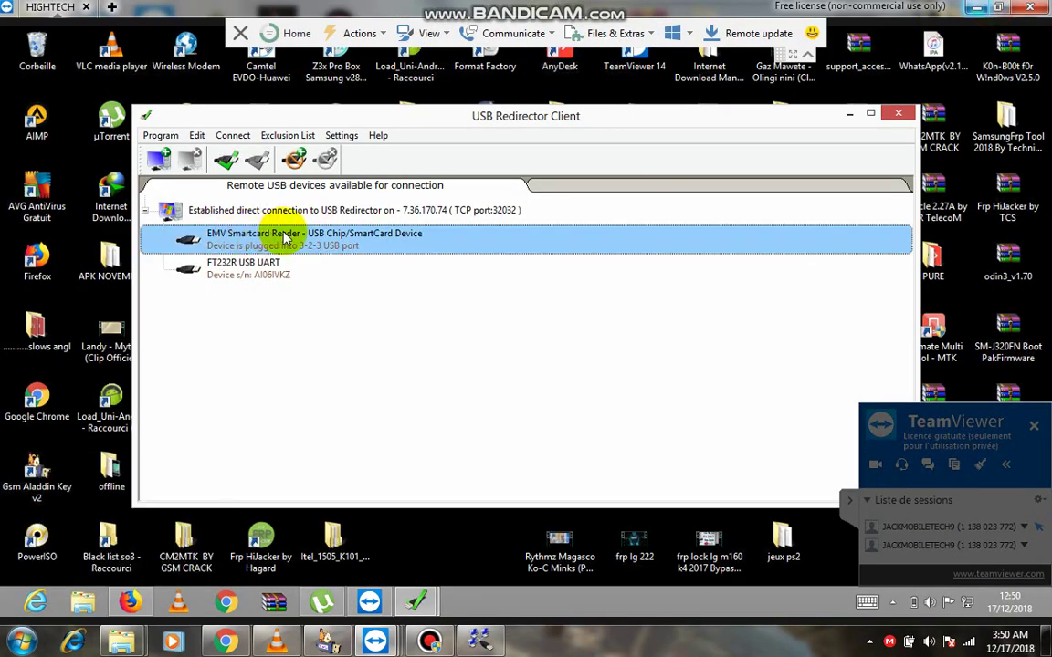
click(224, 269)
key(super+Down)
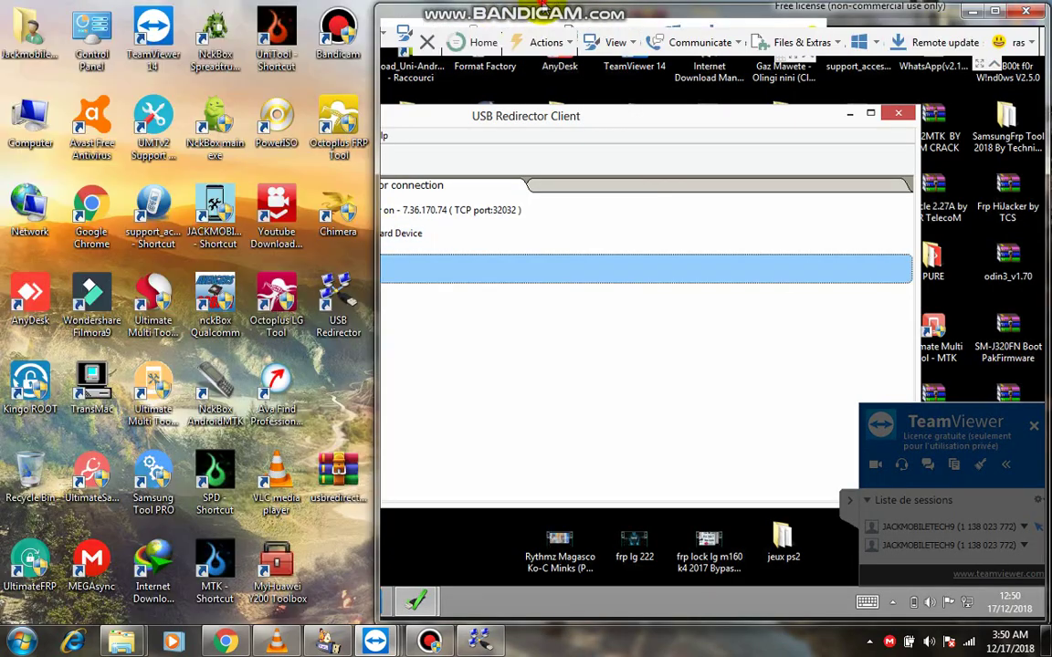
click(479, 642)
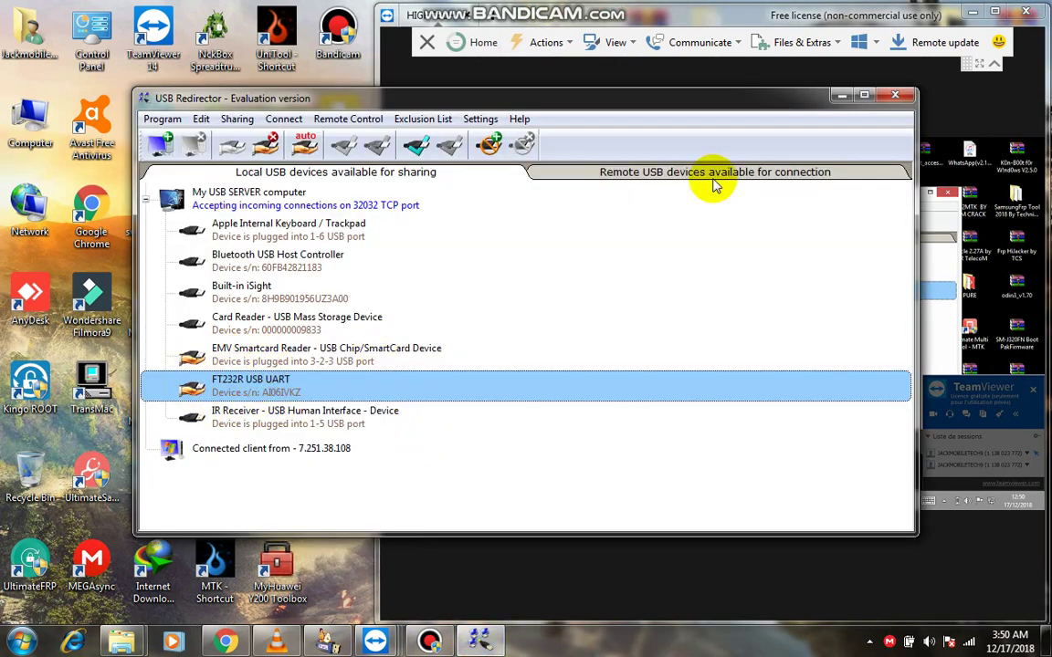
click(834, 99)
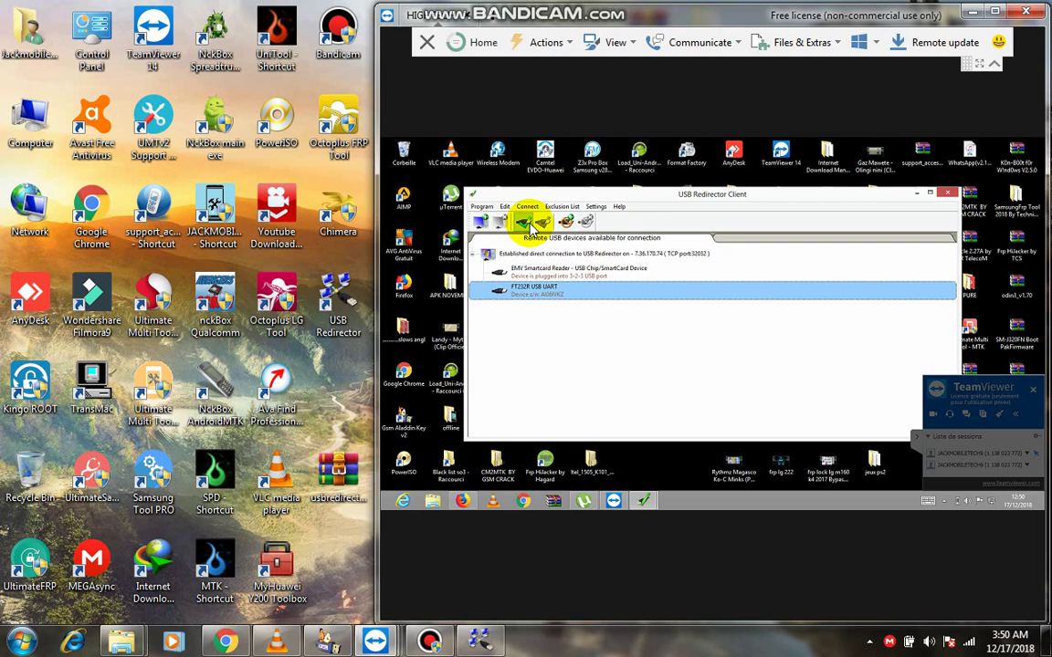
click(528, 222)
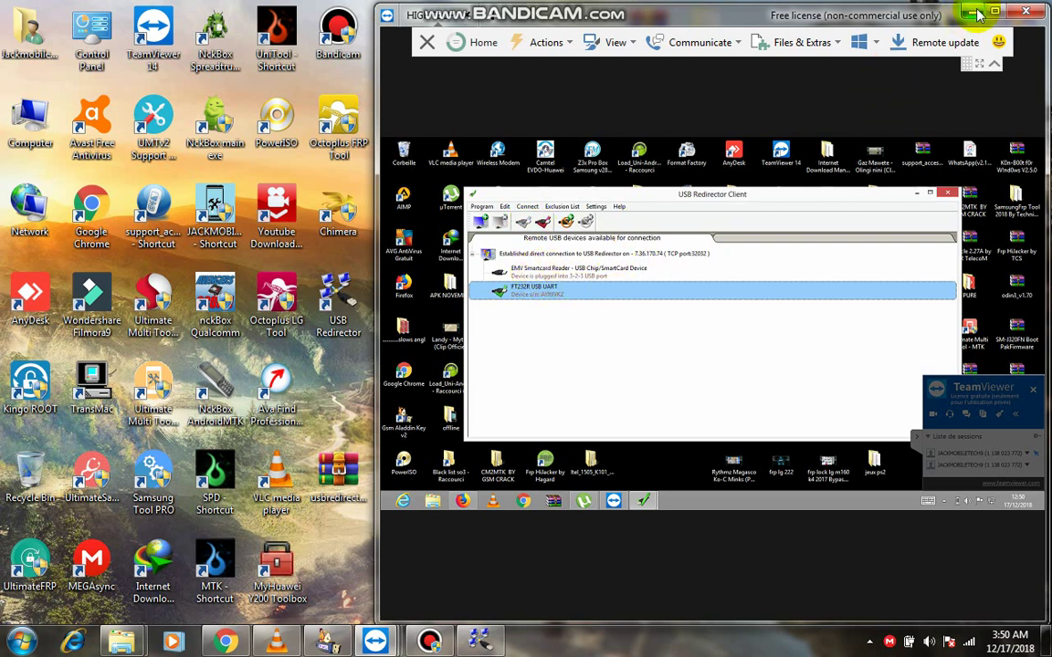
double_click(890, 13)
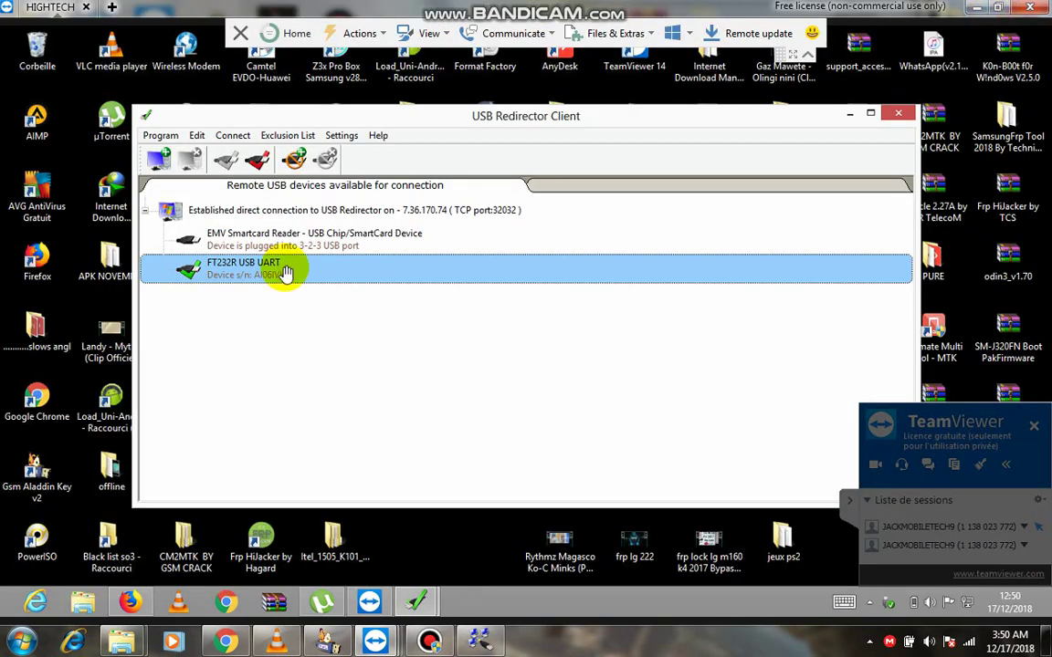
click(255, 242)
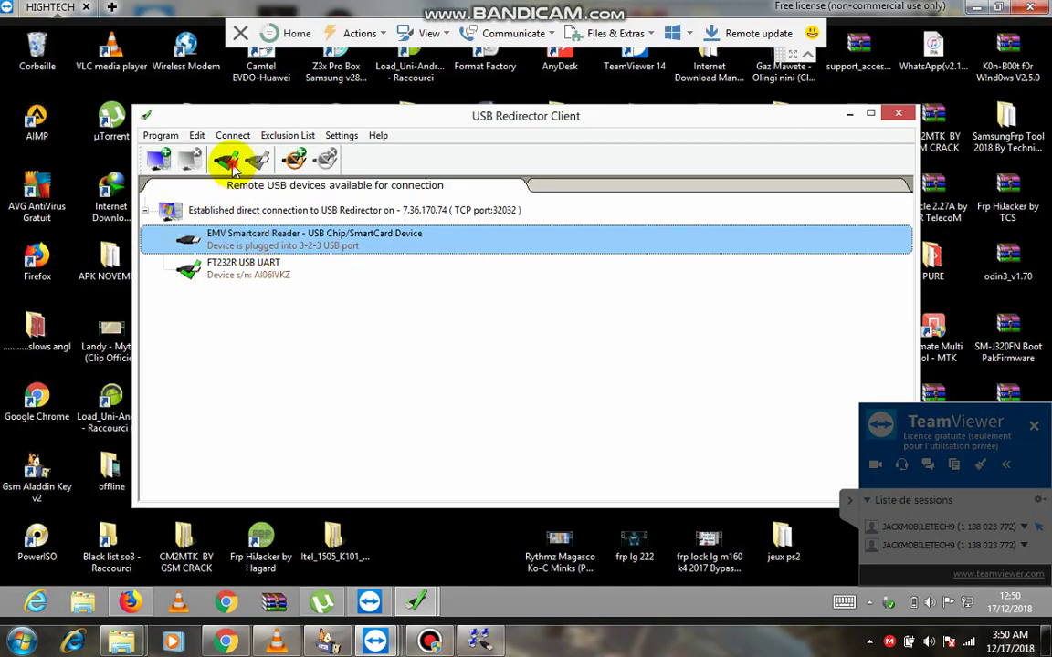
click(229, 162)
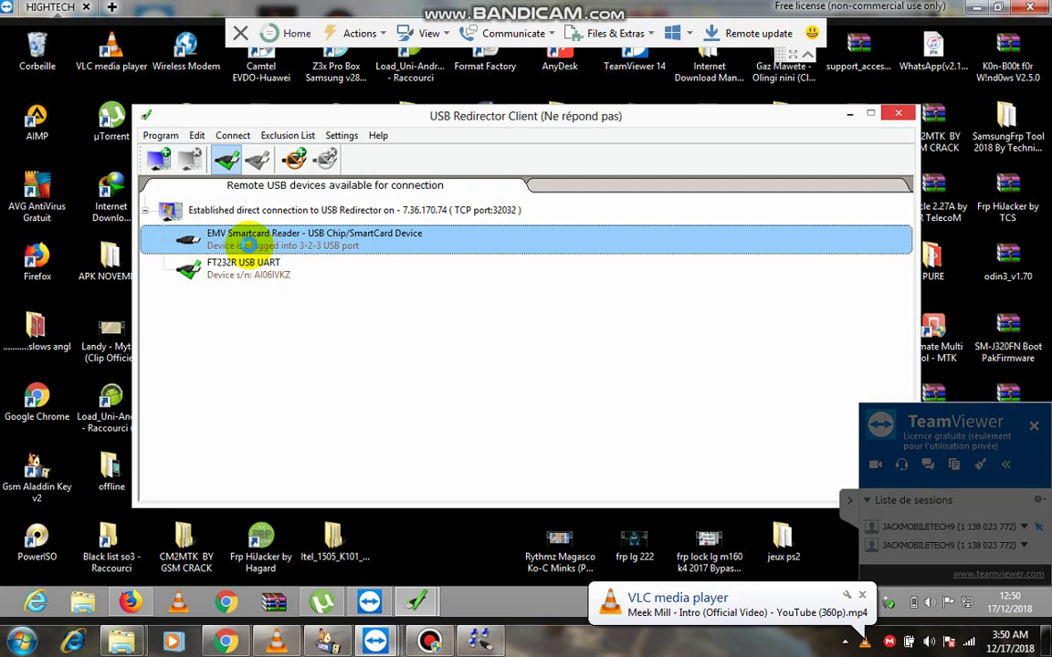
Restore the full-screen remote session and minimize USB Redirector Client.
click(1000, 8)
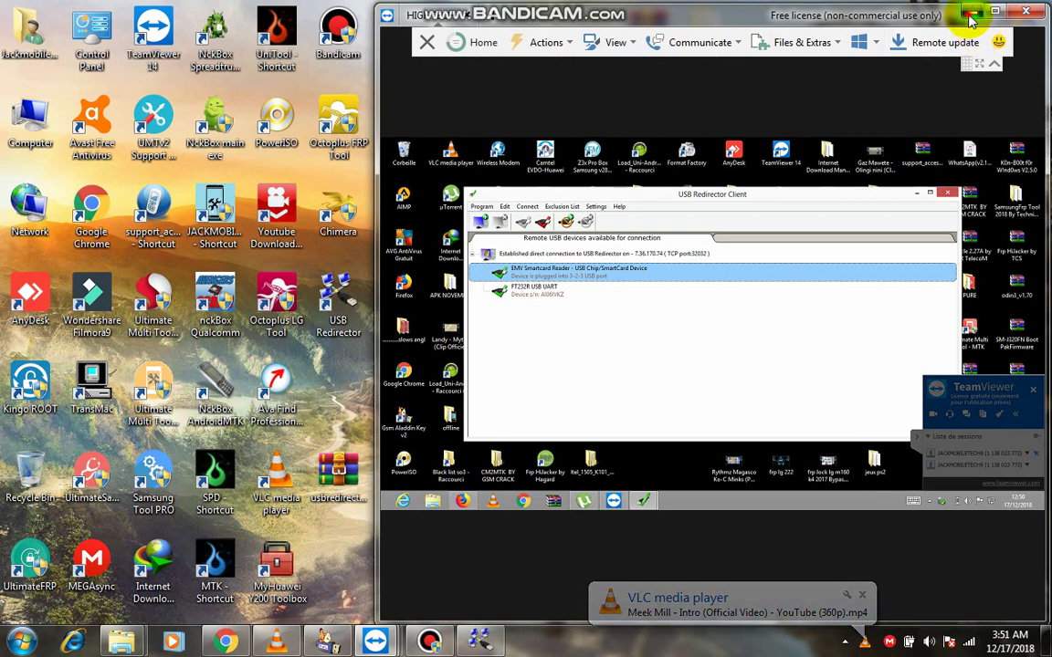
click(973, 13)
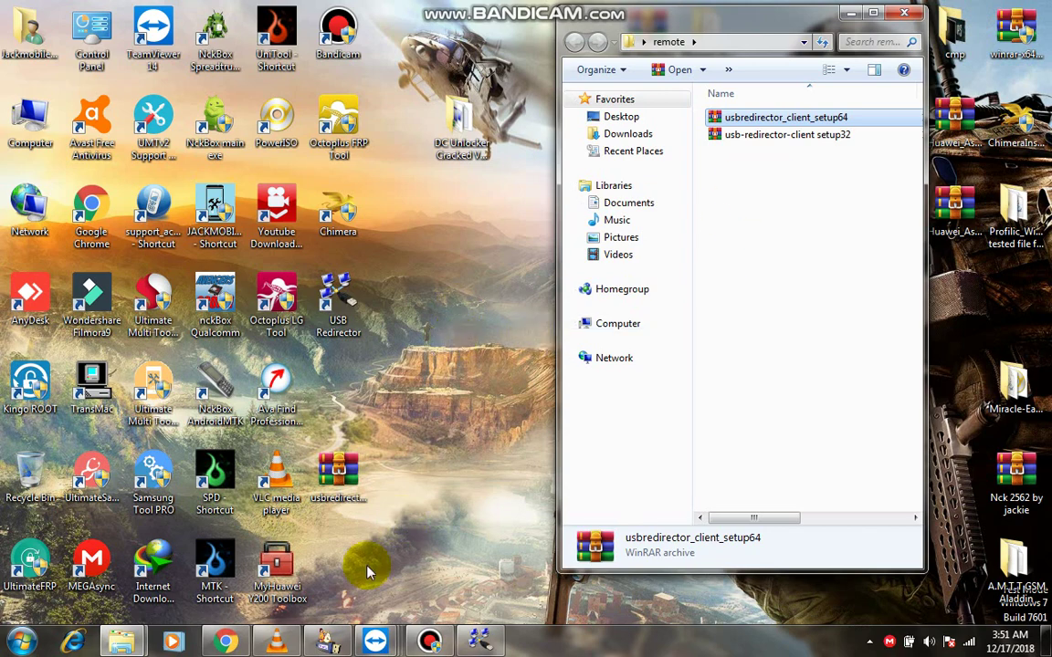
click(375, 639)
click(411, 536)
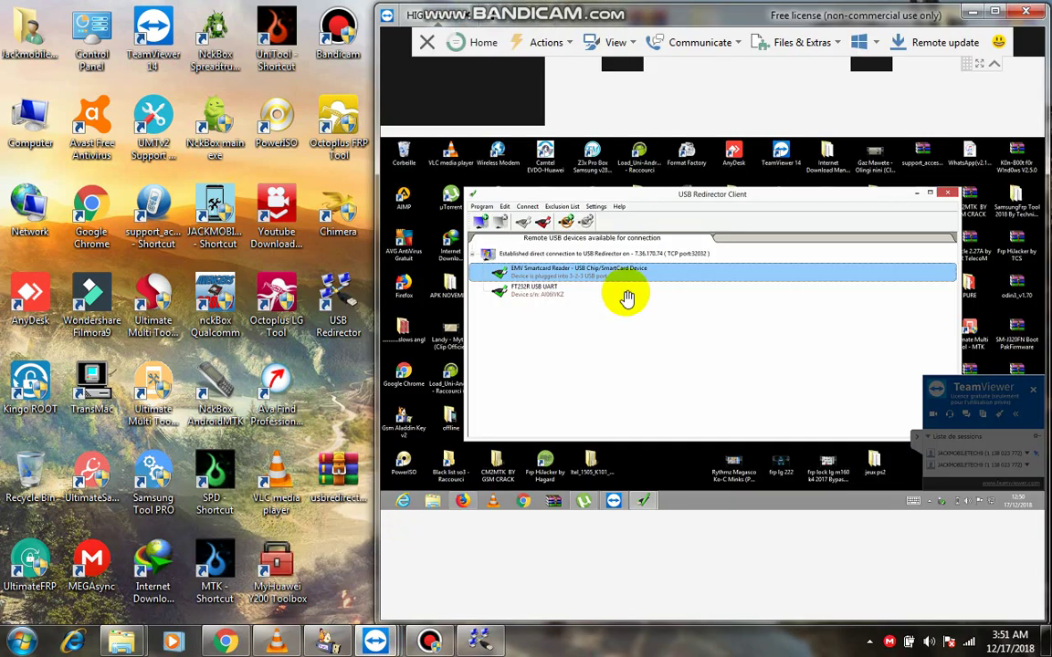
click(994, 13)
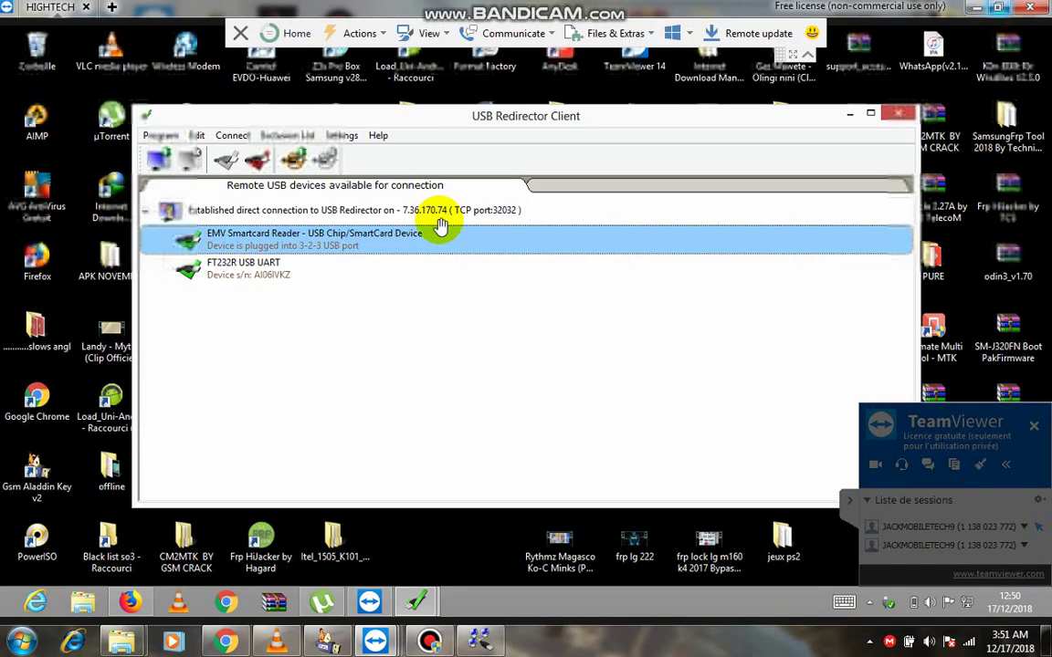
click(851, 115)
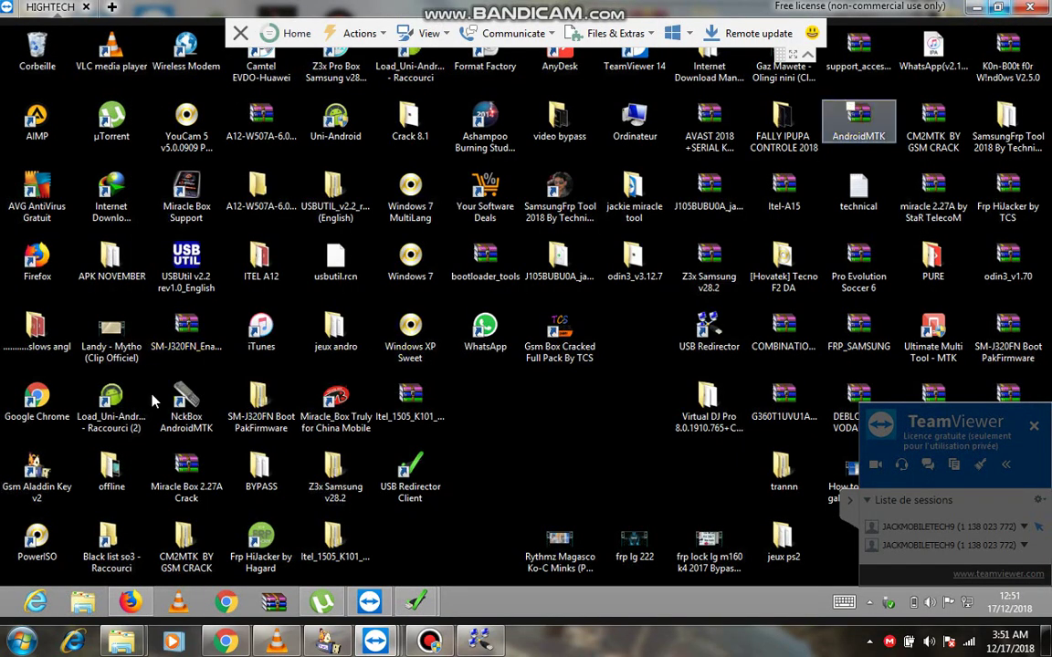
Run the NckBox AndroidMTK shortcut with Exécuter en tant qu'administrateur and approve UAC with Oui.
click(188, 407)
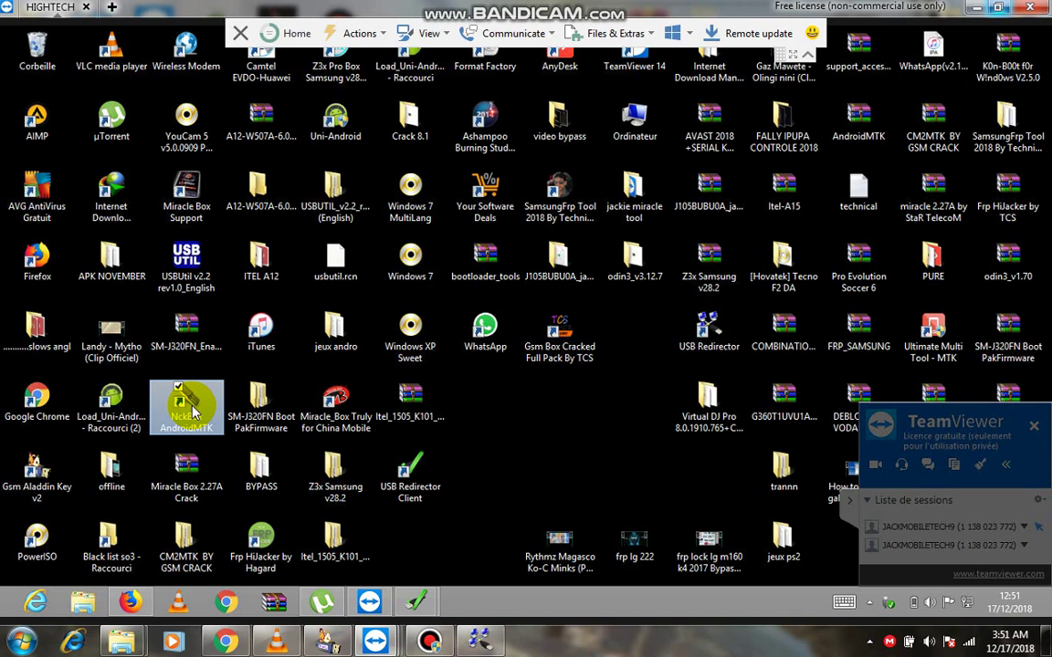
right_click(192, 413)
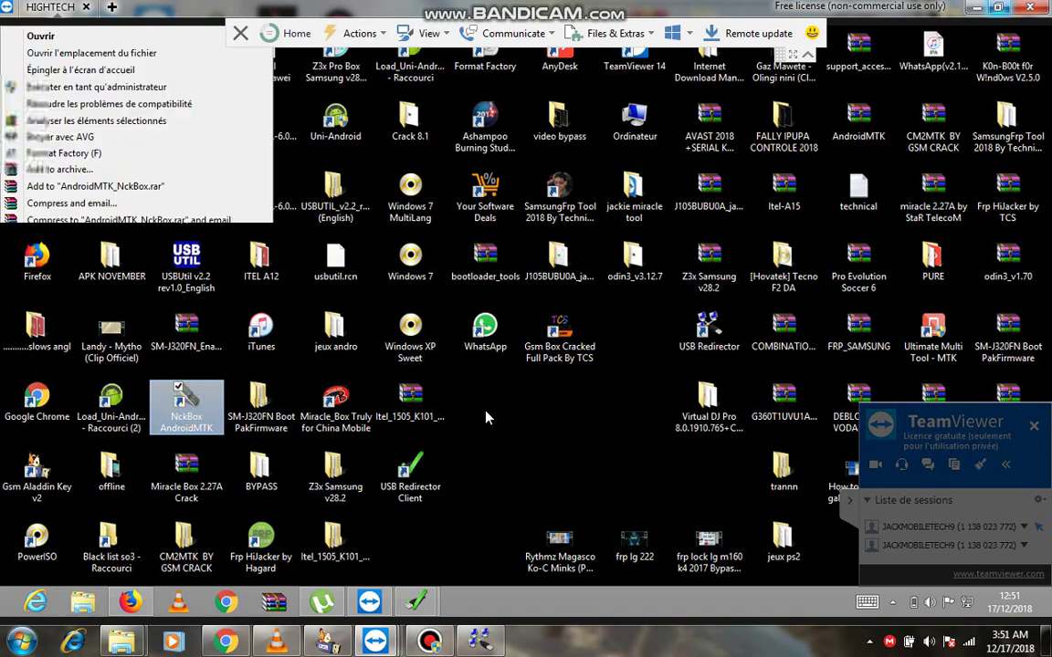
click(50, 87)
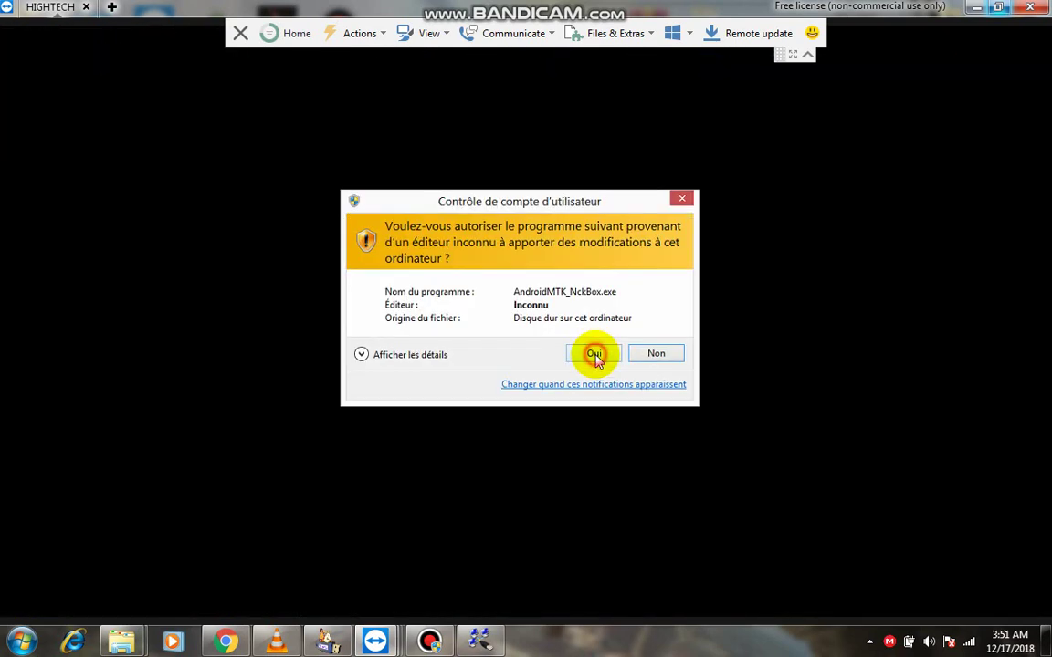
click(595, 355)
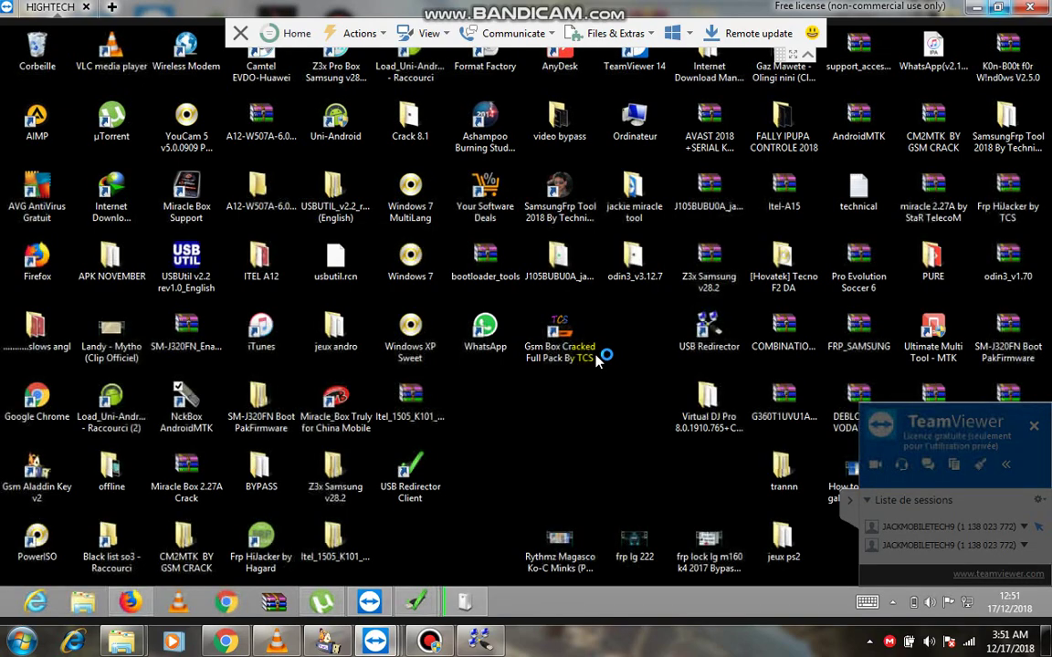
click(594, 359)
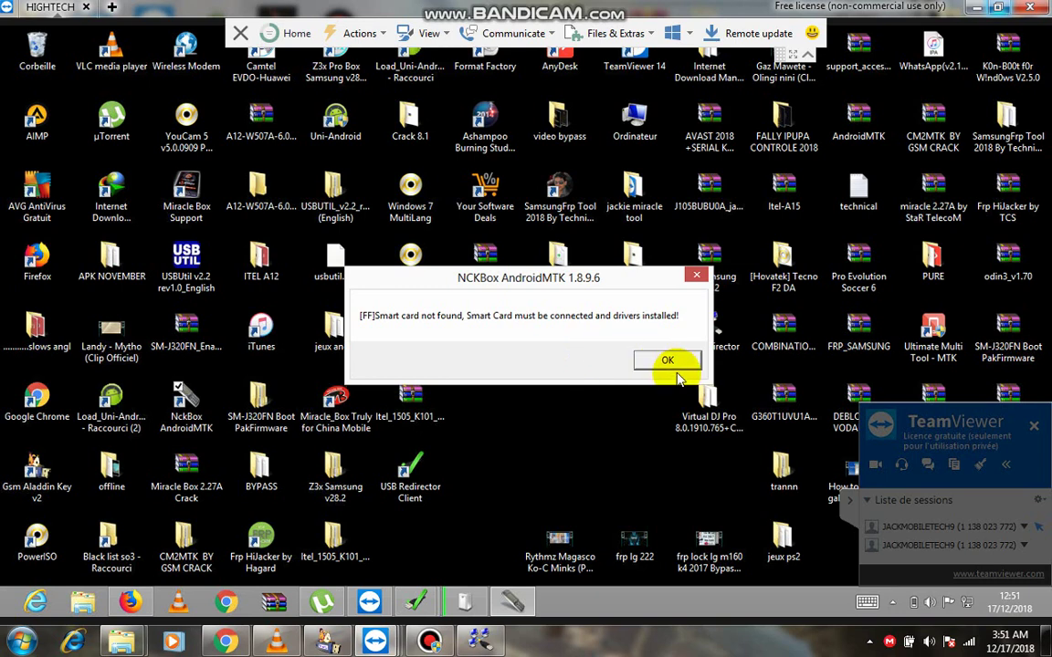
Dismiss the smart card not found warning and close the Installation du périphérique window with Fermer.
click(673, 361)
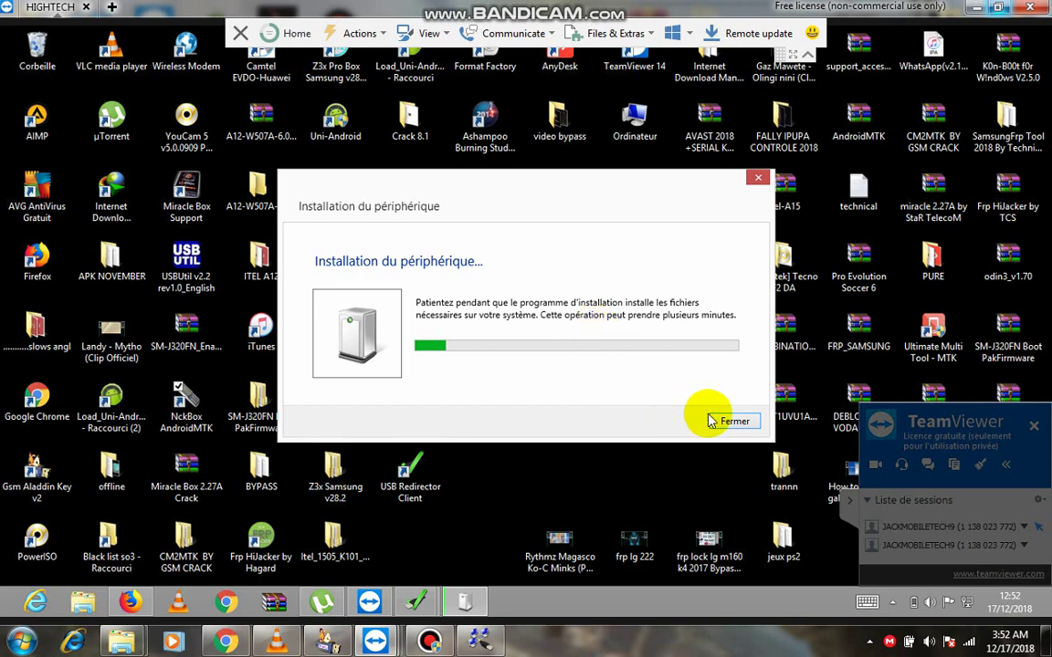
click(735, 423)
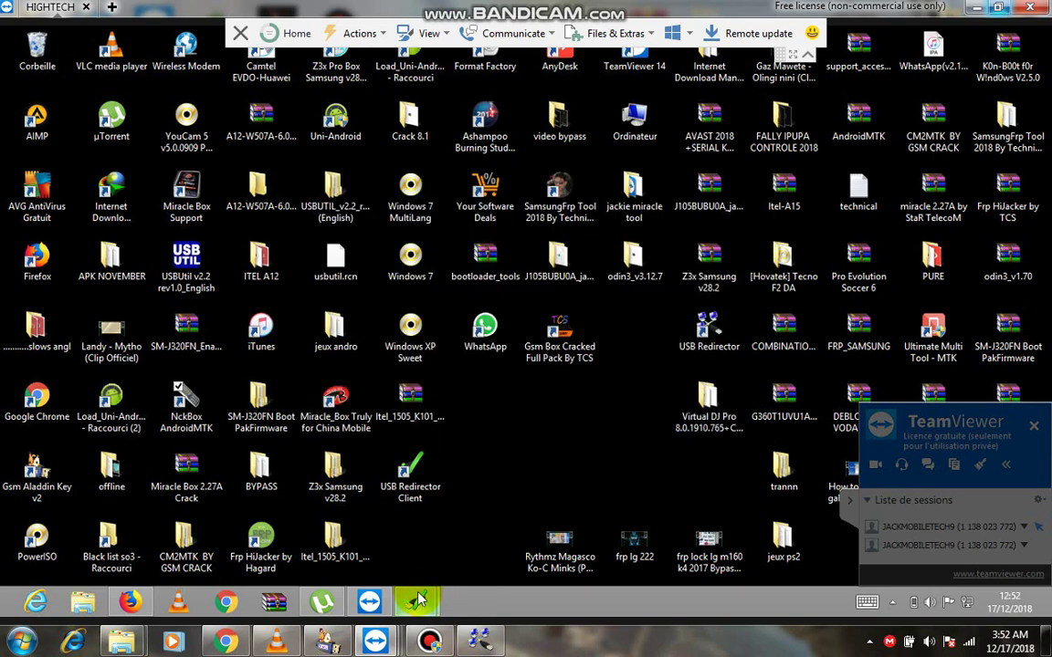
Close the duplicate USB Redirector Client window and dismiss the color-scheme performance prompt.
mouse_move(418, 599)
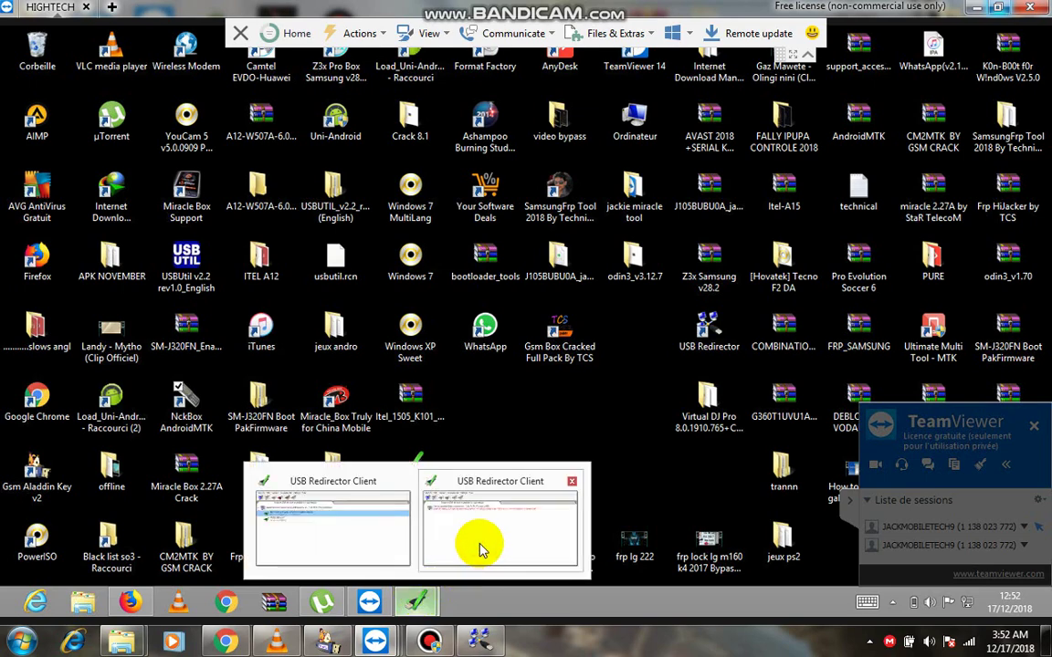
click(482, 551)
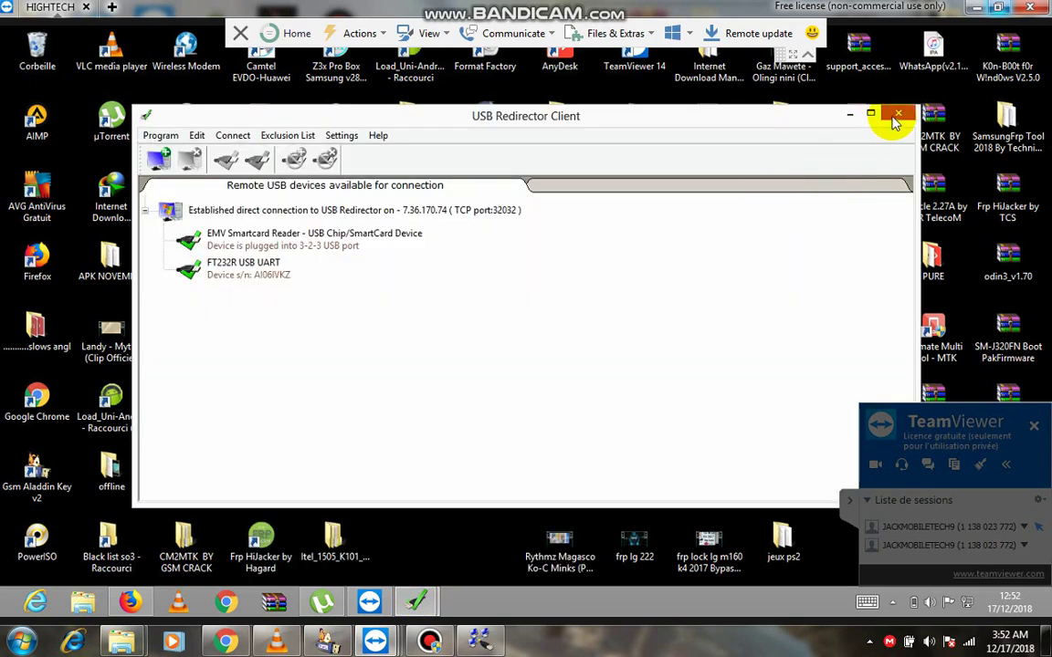
click(897, 116)
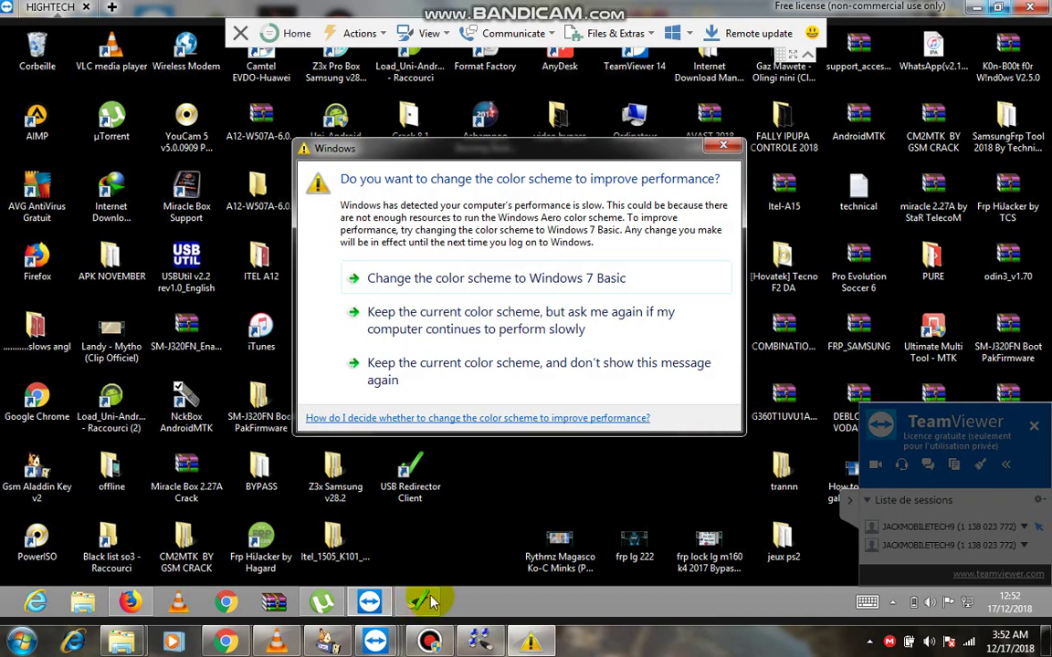
click(427, 602)
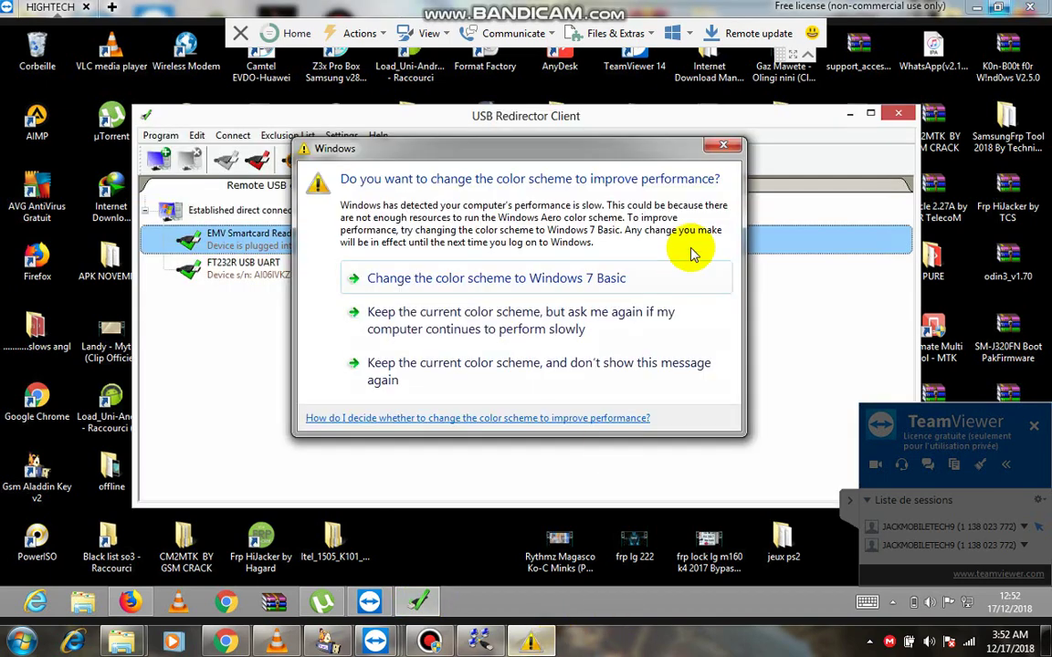
click(724, 145)
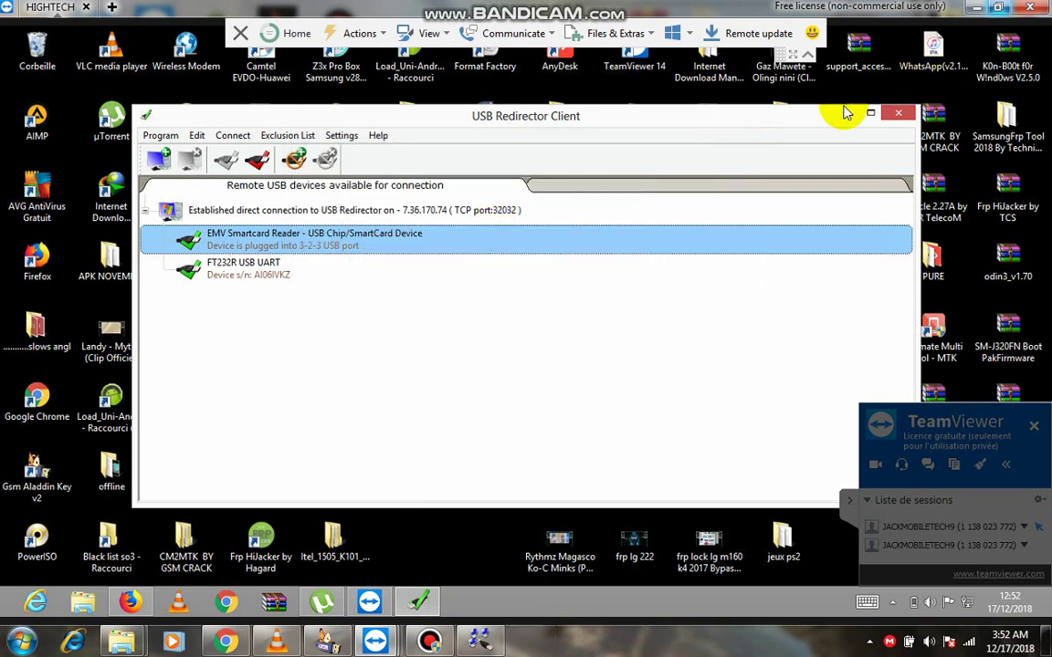
Disconnect and reconnect the EMV Smartcard Reader and FT232R USB UART, then minimize the client.
click(259, 165)
click(251, 275)
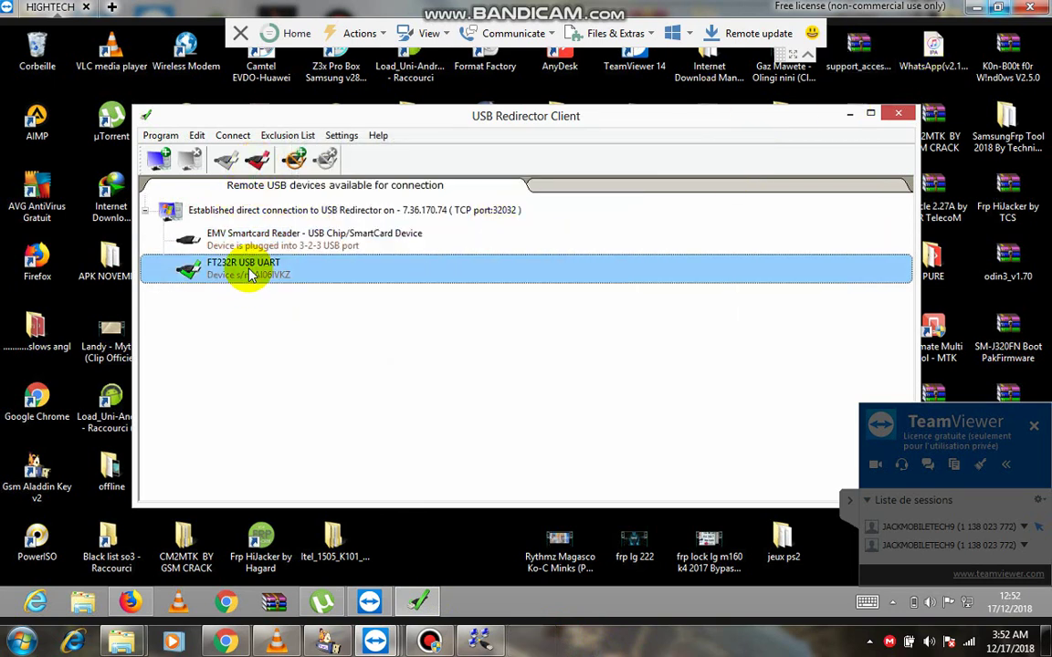
click(254, 161)
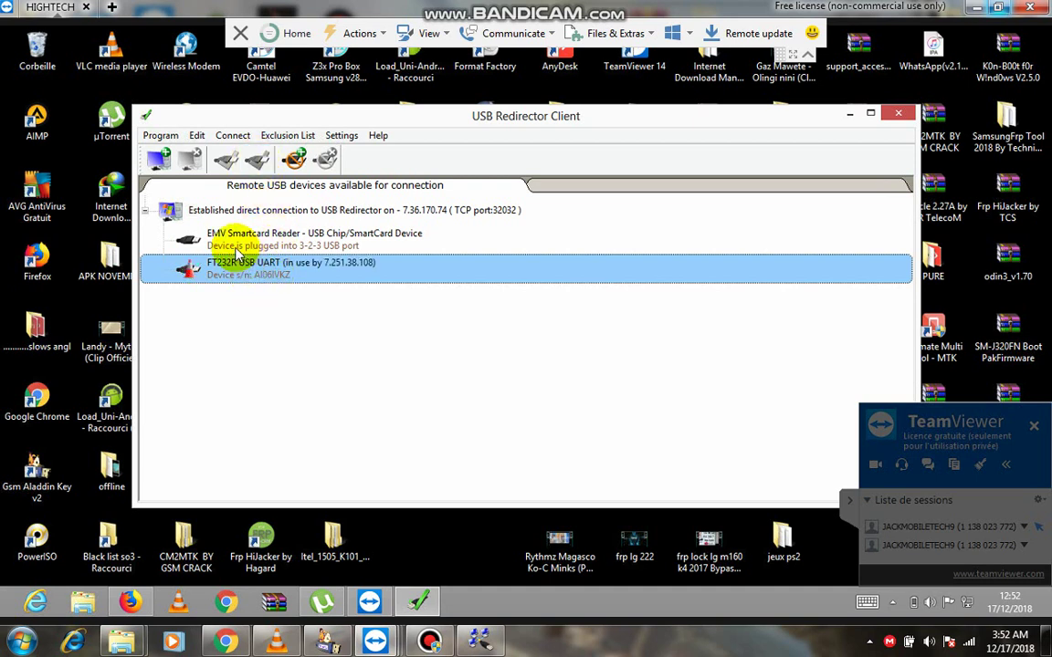
click(209, 230)
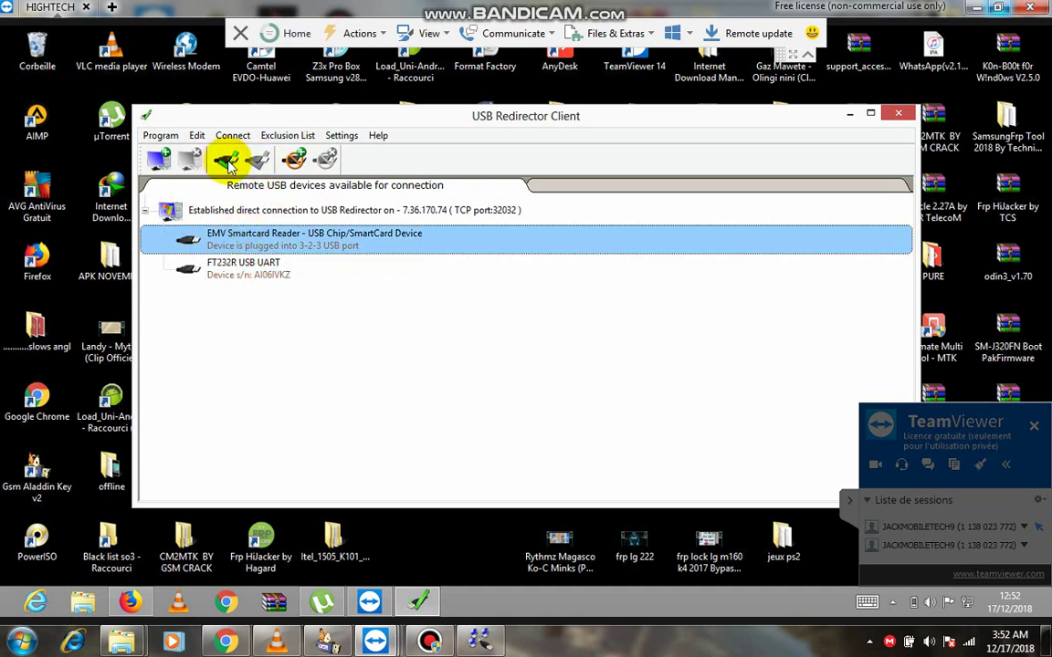
click(227, 162)
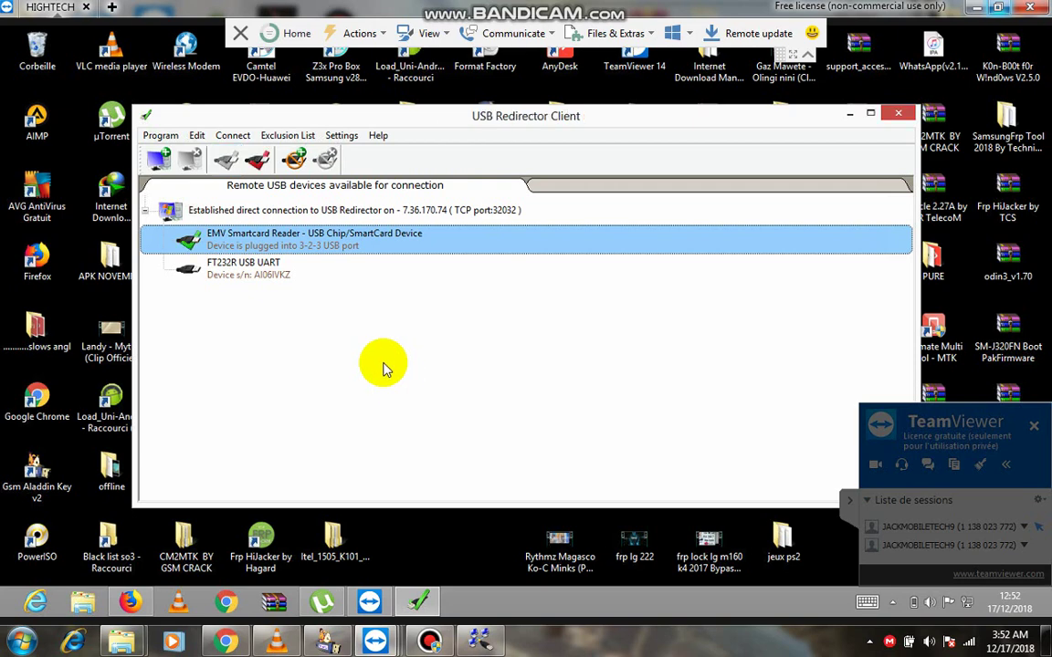
click(219, 261)
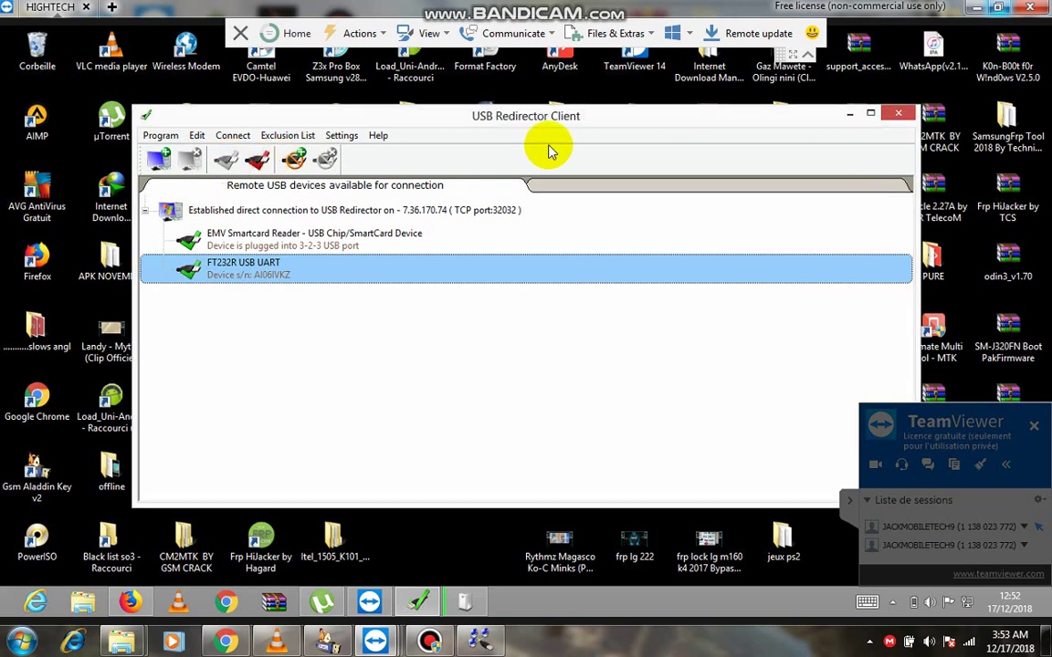
click(850, 117)
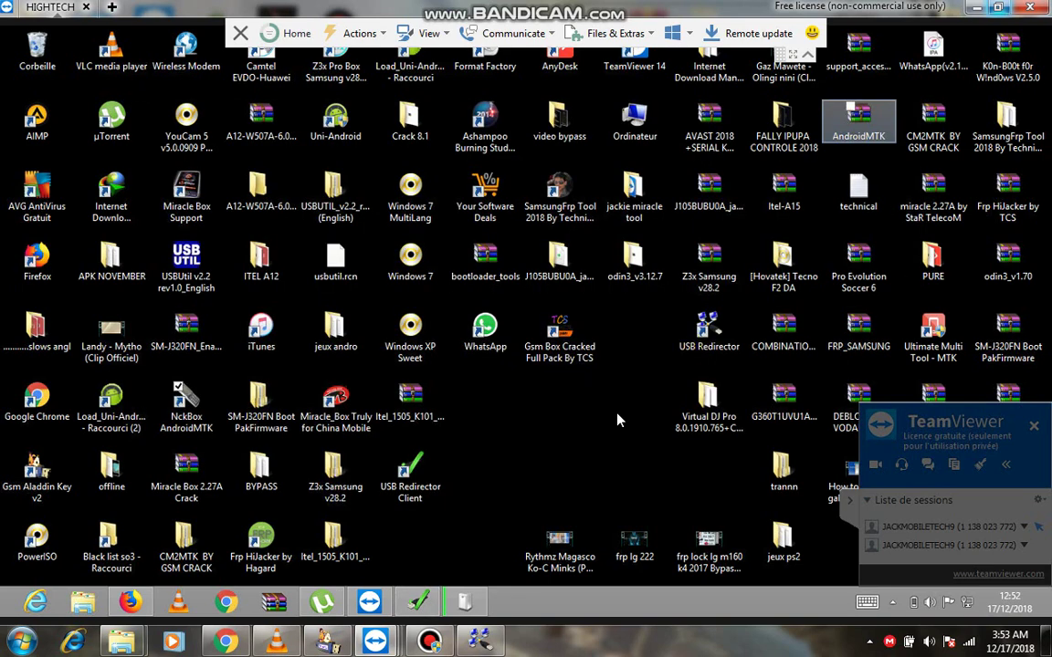
click(464, 603)
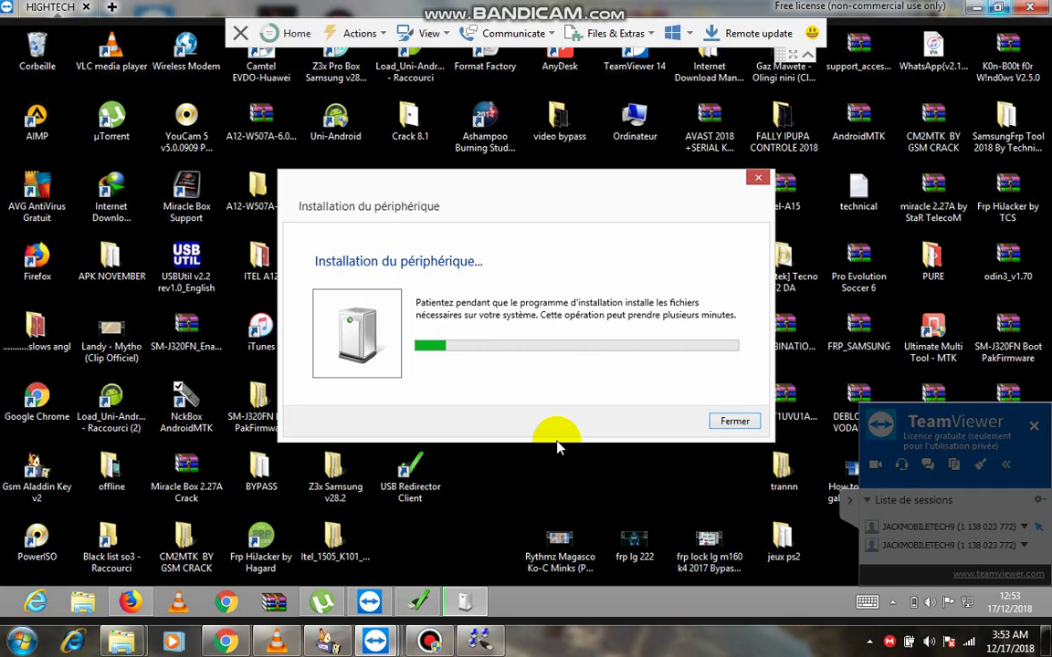
key(super+Down)
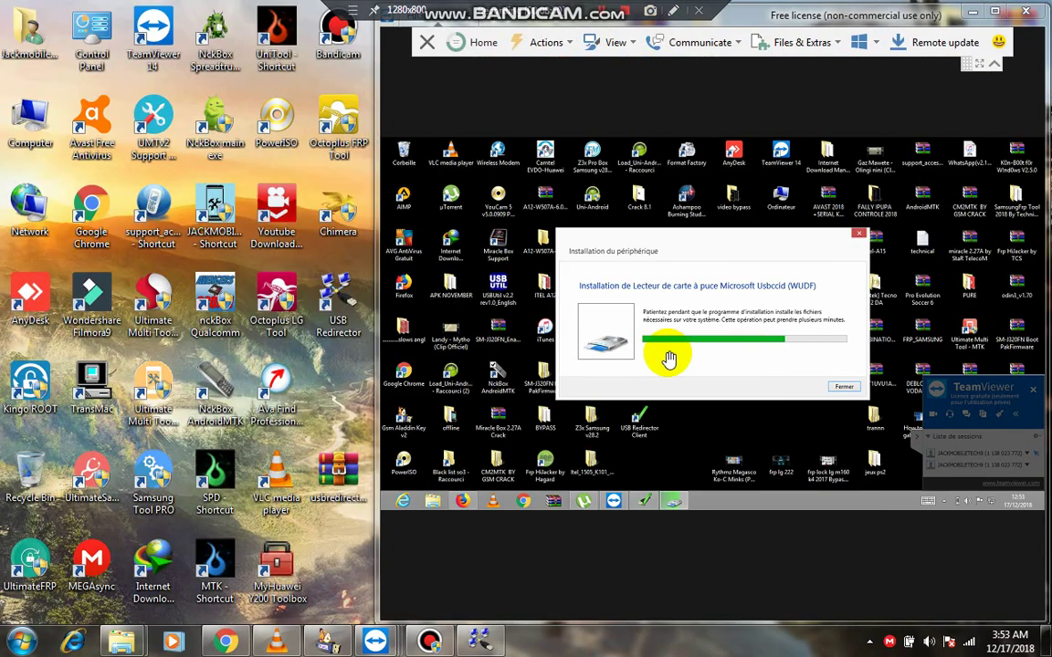
key(super+Up)
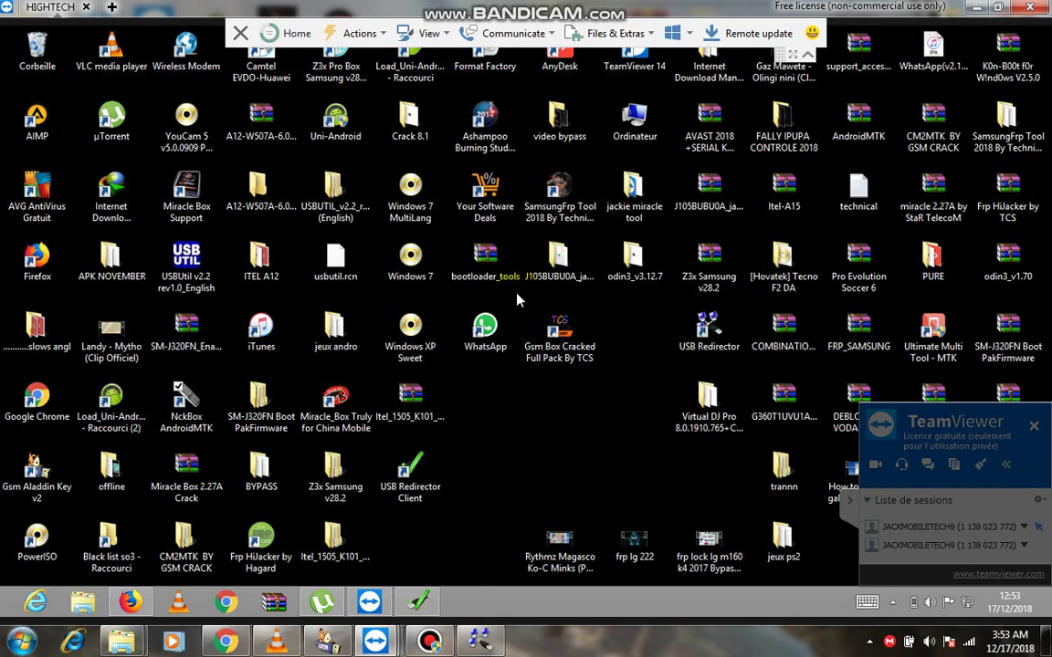
double_click(954, 7)
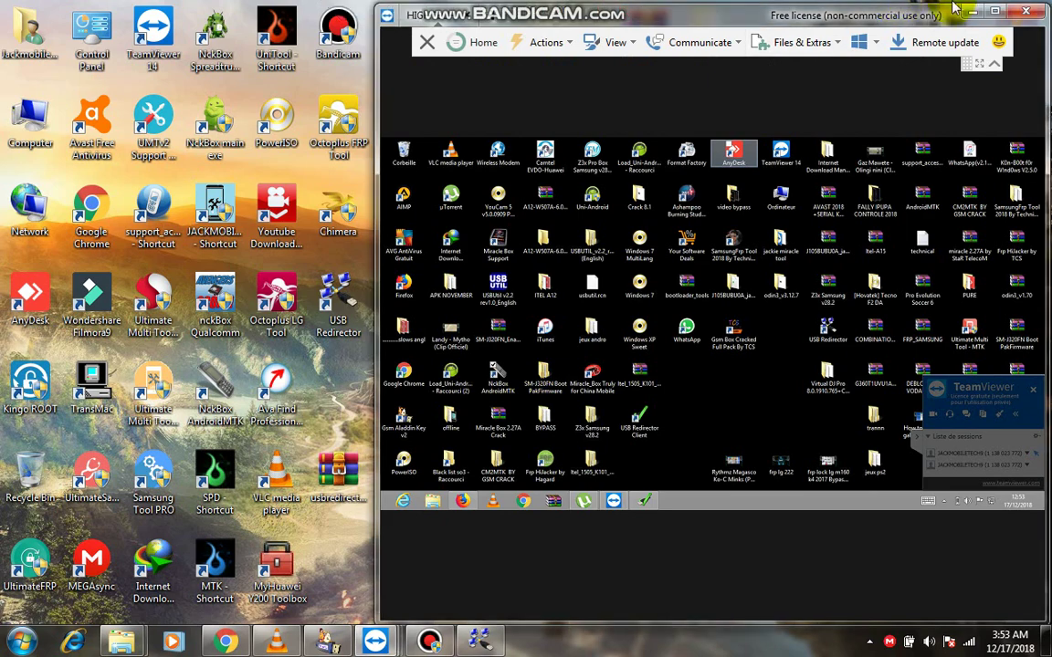
double_click(954, 9)
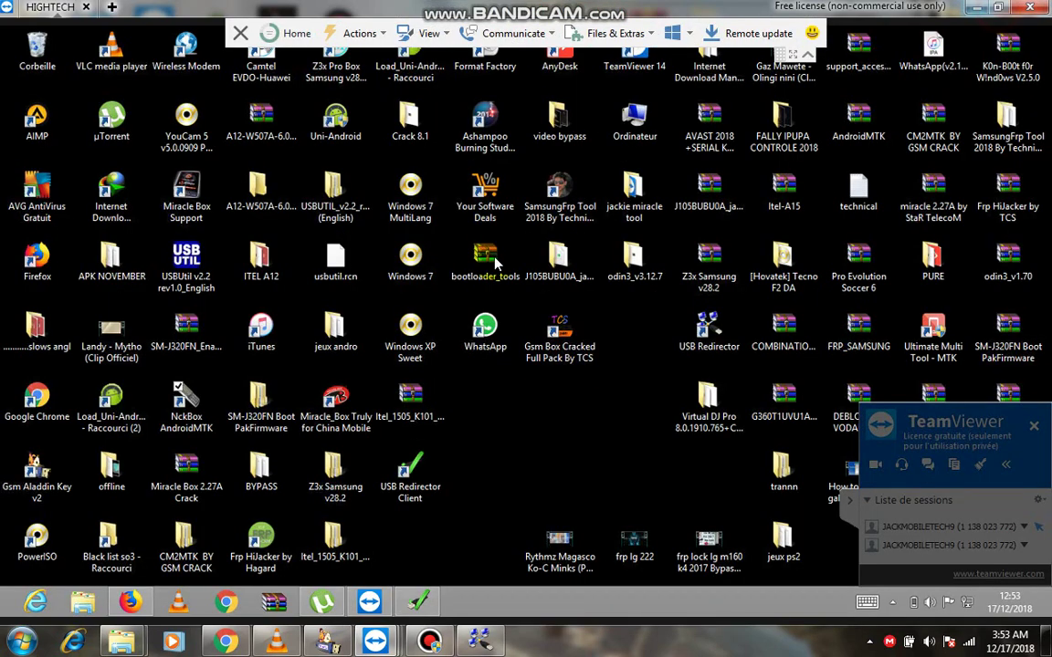
Run NckBox AndroidMTK as administrator, approve UAC with Oui, and dismiss the WhatsApp notification.
click(185, 425)
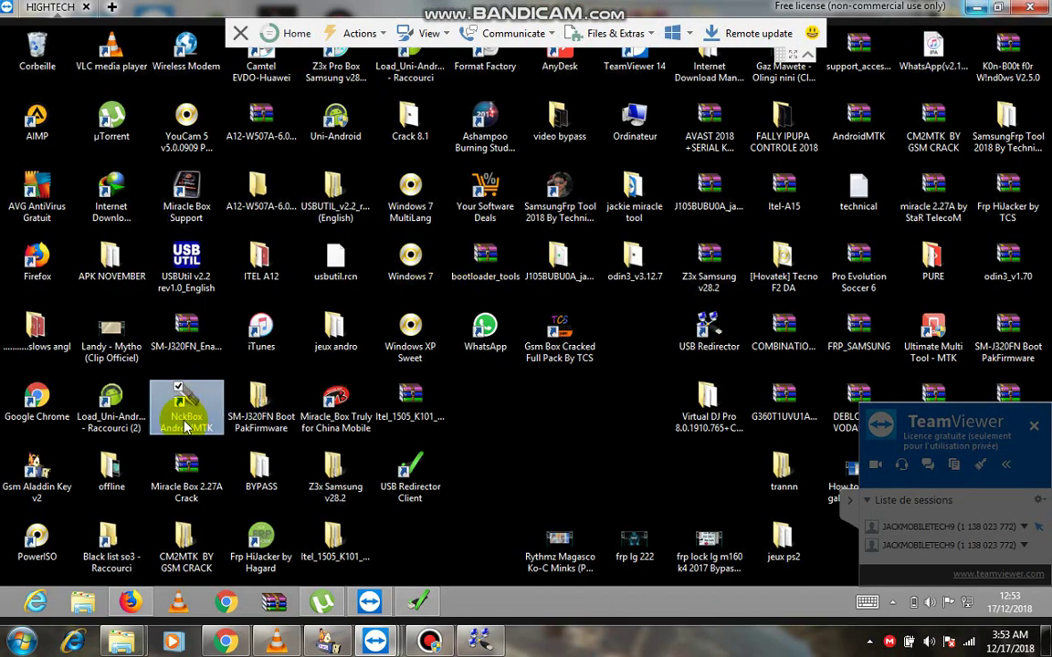
right_click(185, 426)
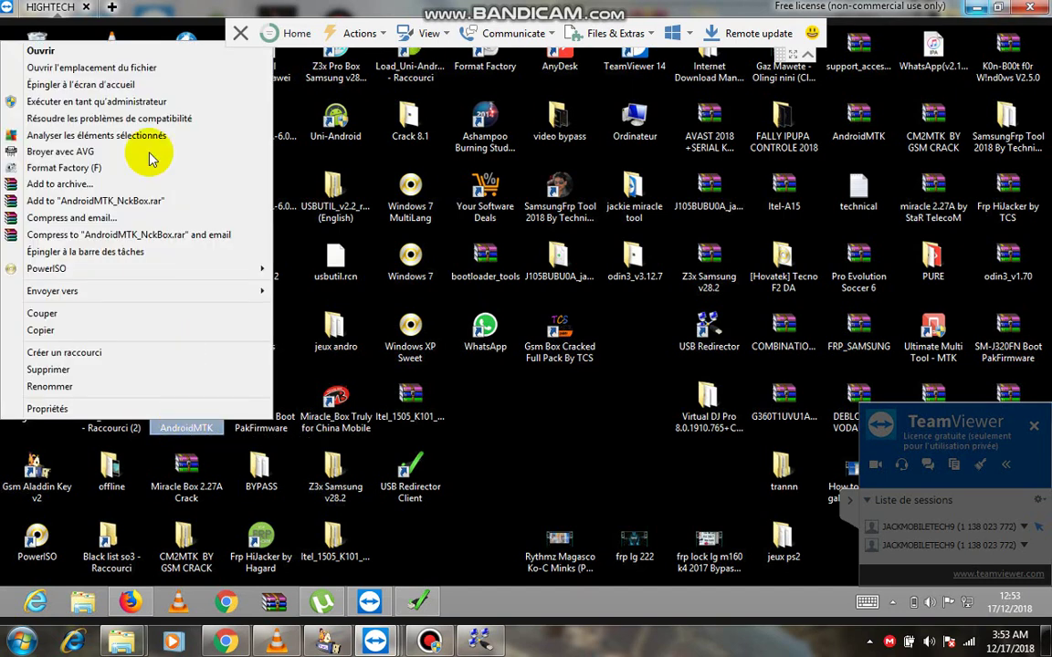
click(57, 102)
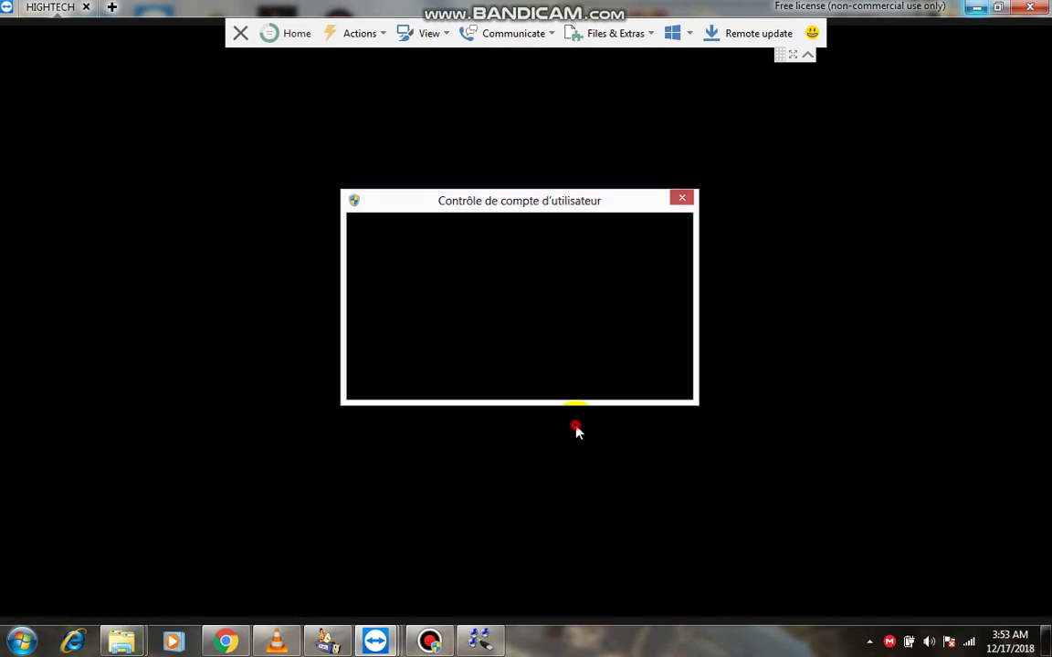
click(589, 355)
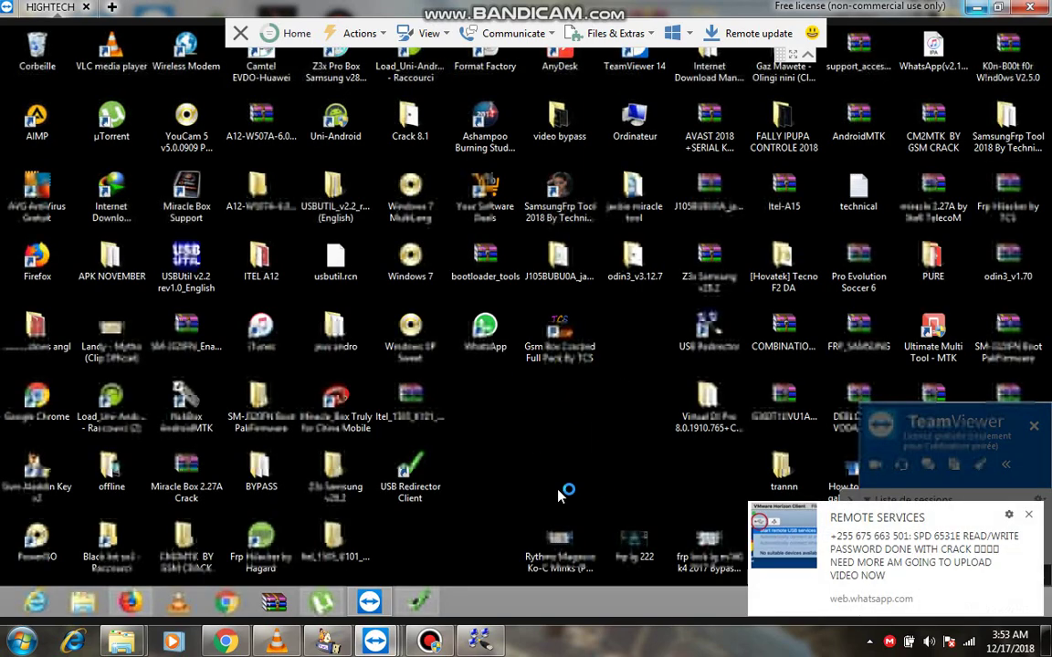
click(1029, 515)
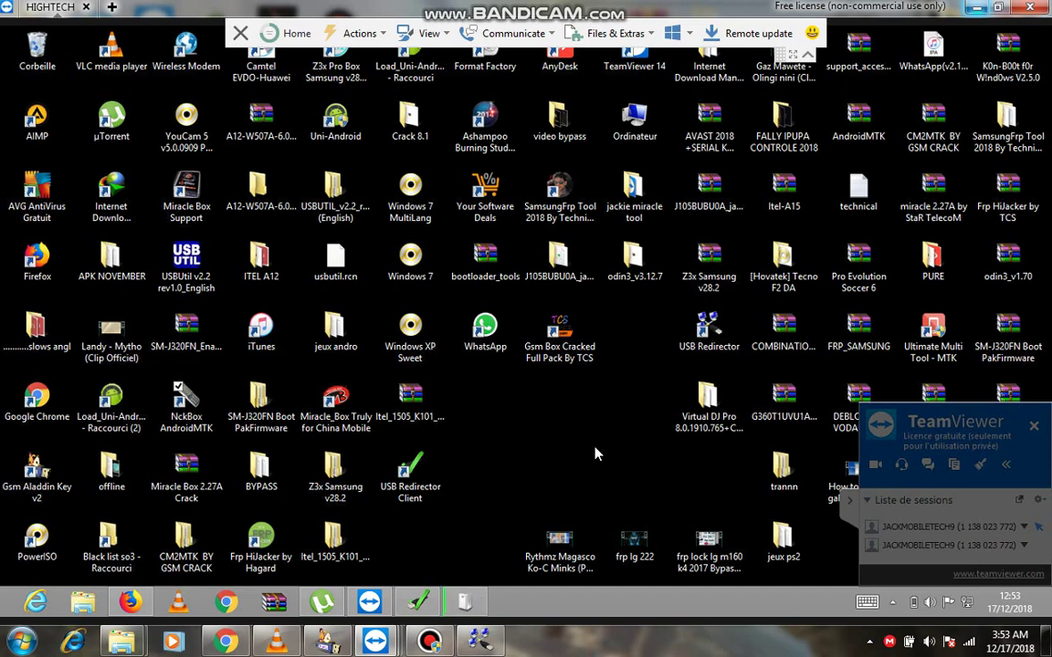
Check in the local USB Redirector that the smart card reader and FT232R are shared, then resume the remote session.
double_click(491, 5)
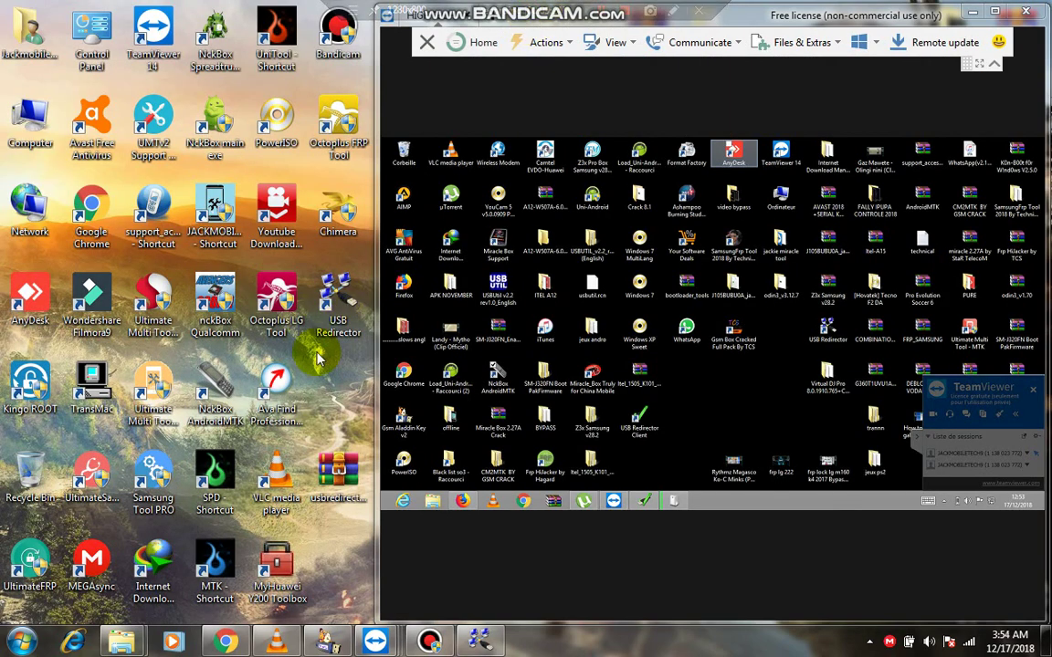
double_click(336, 301)
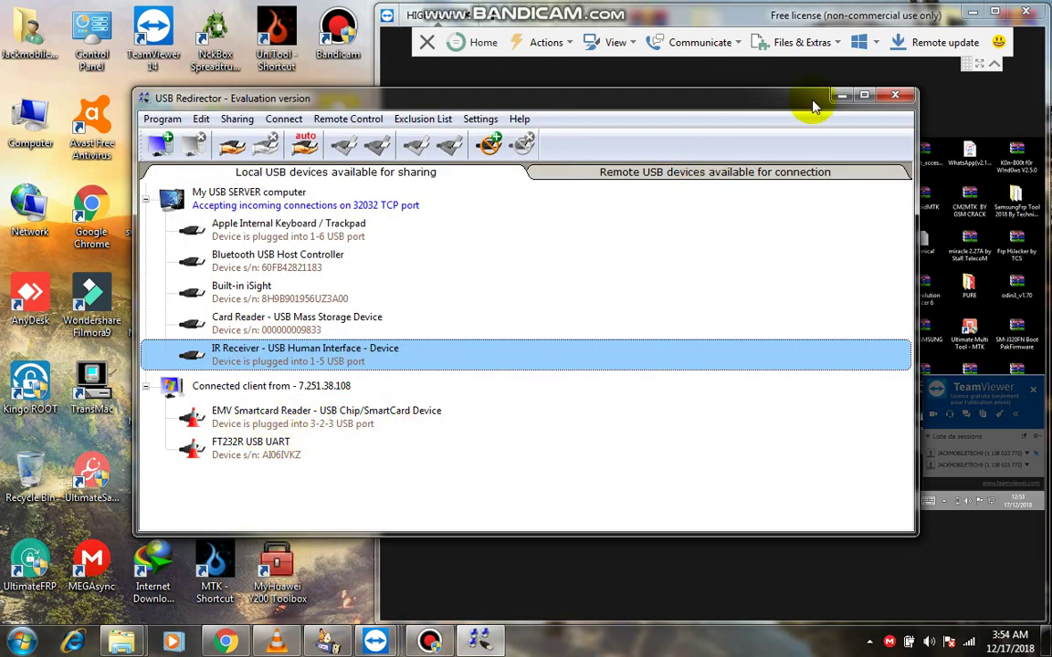
click(841, 95)
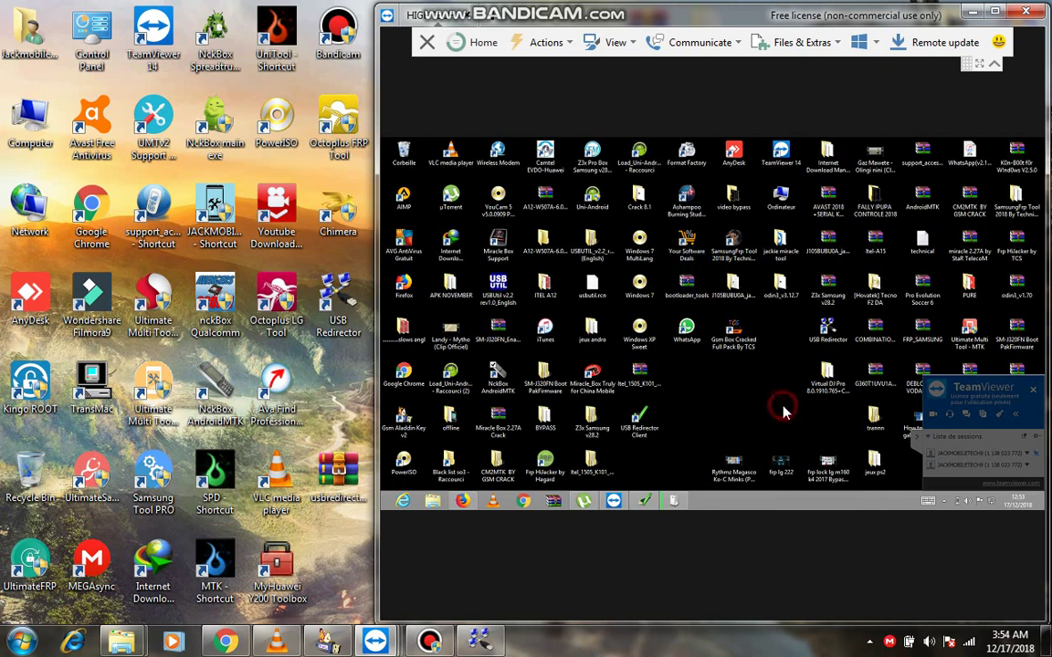
click(995, 12)
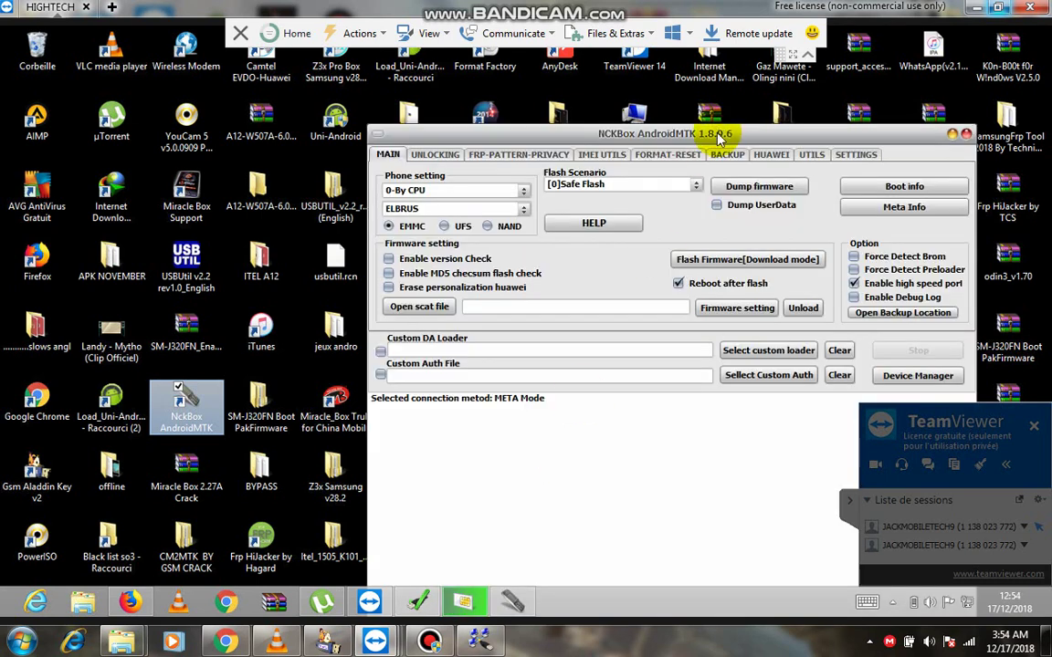
Move the NCKBox AndroidMTK window up-left and switch to its FRP-PATTERN-PRIVACY tab.
drag(719, 135, 596, 62)
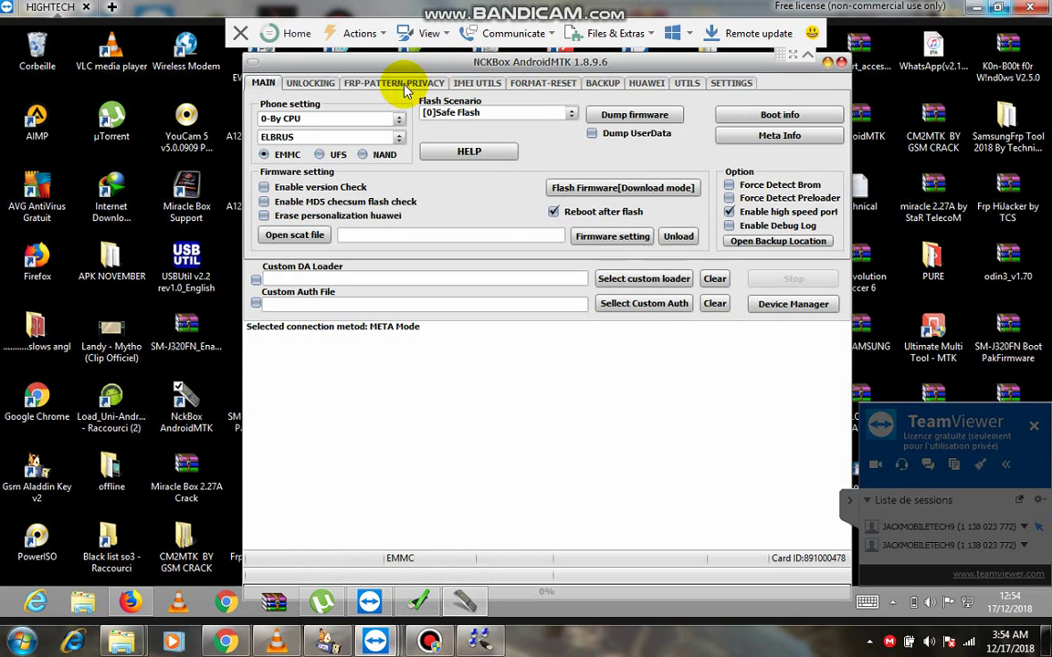
click(407, 84)
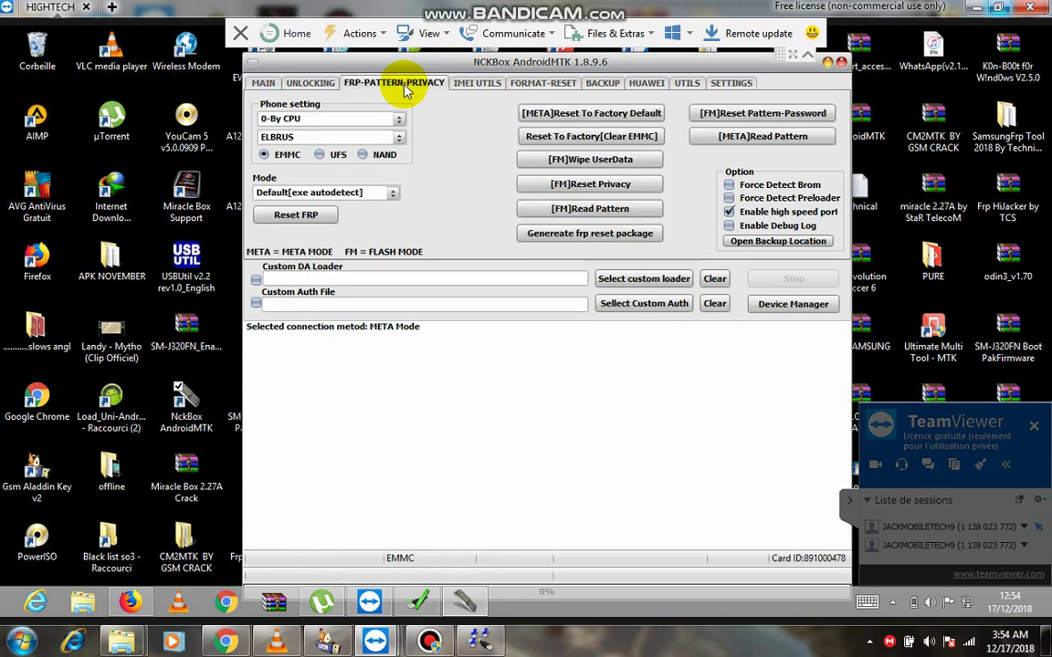